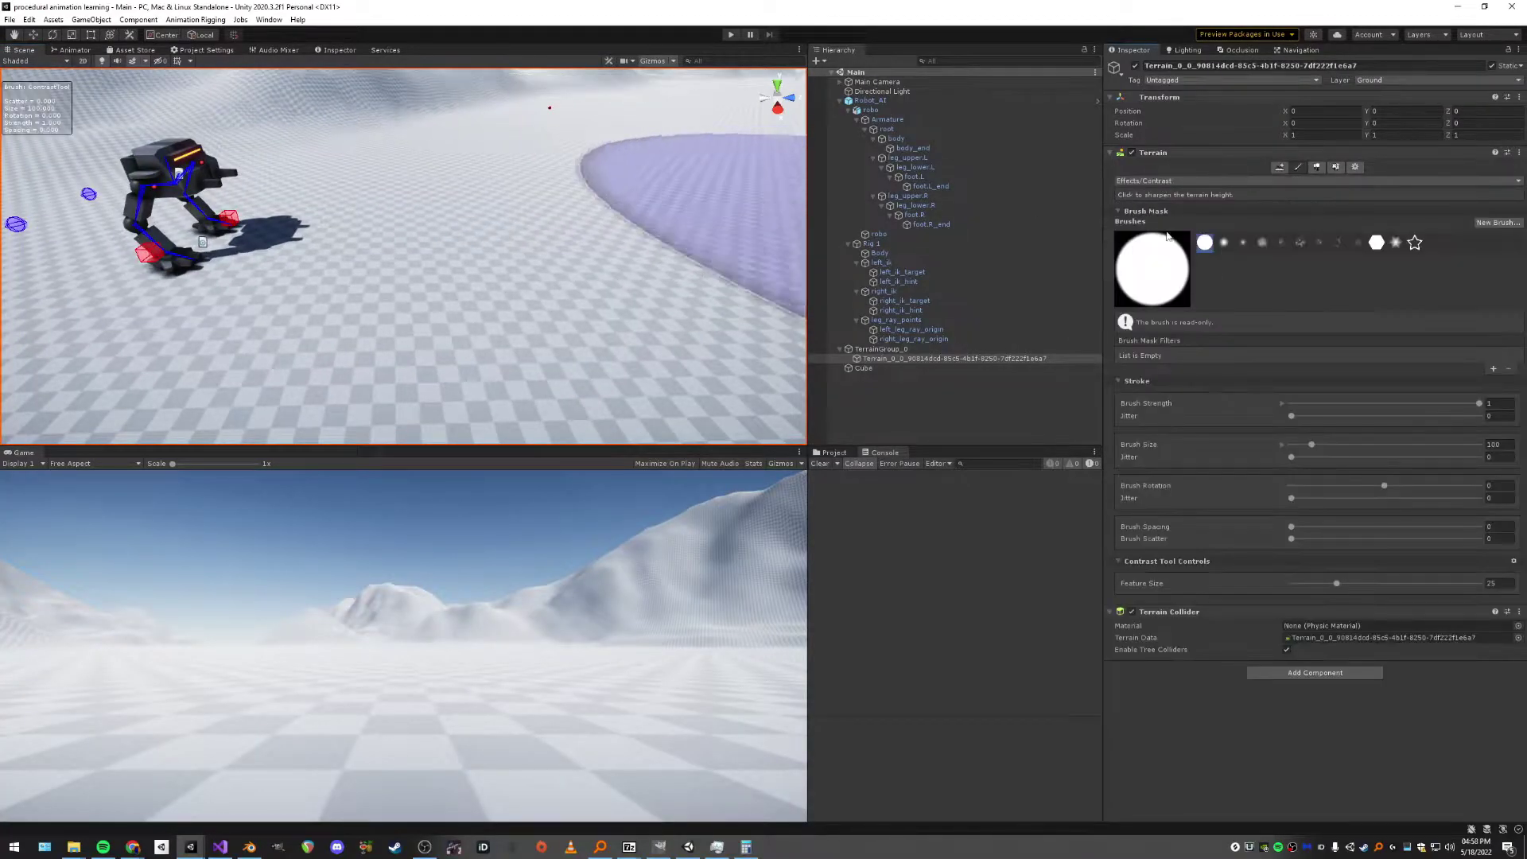
Set the contrast brush to size 60 with a soft round mask, sculpting a hollow and undoing a bad stroke.
{"action": "left_click", "coordinate": [1480, 403]}
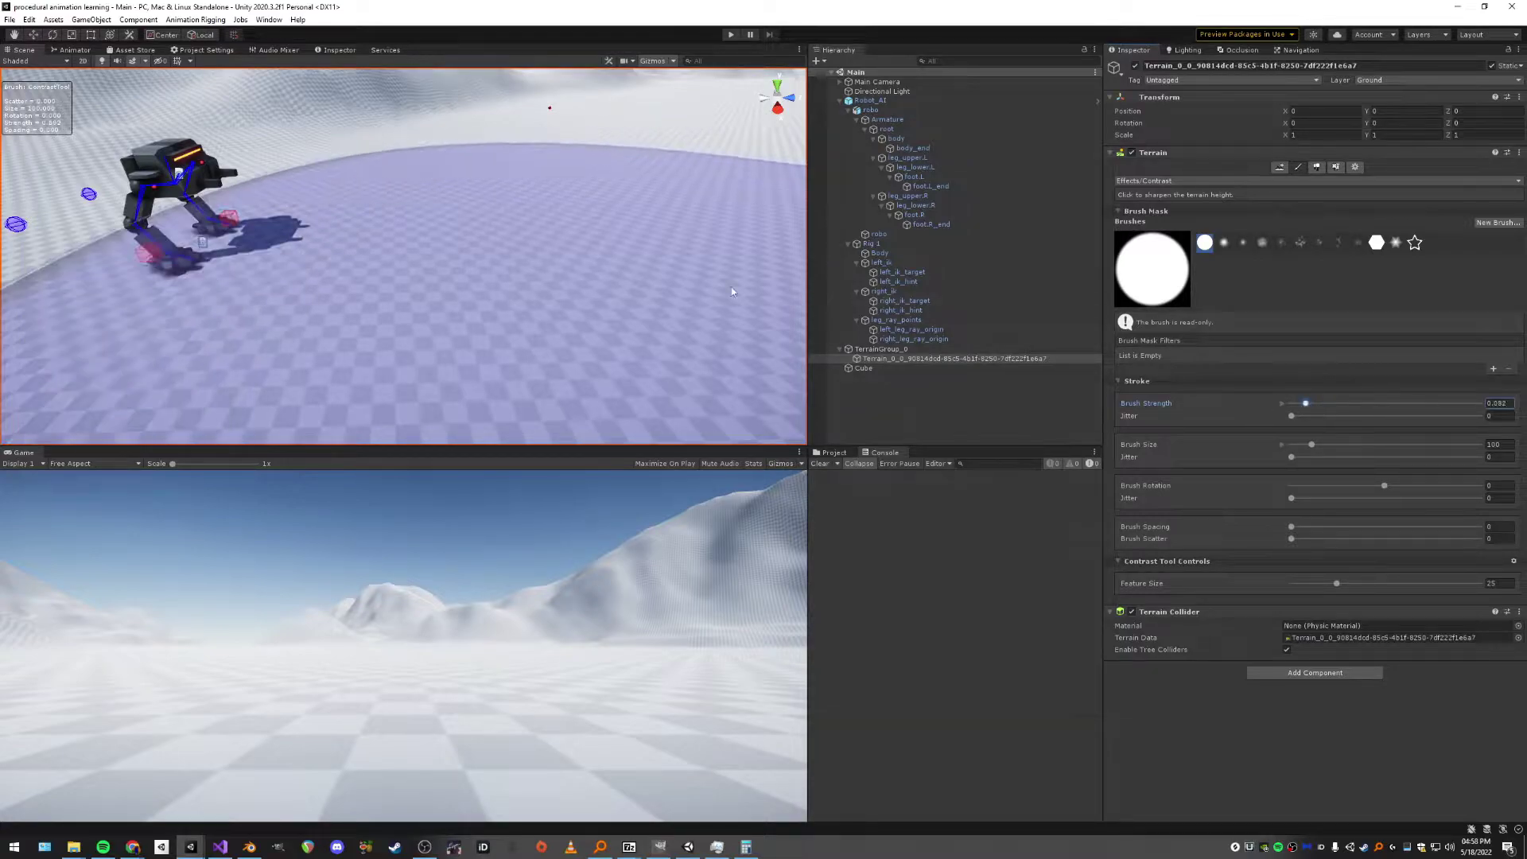
{"action": "left_click_drag", "start_coordinate": [1311, 444], "coordinate": [1302, 447]}
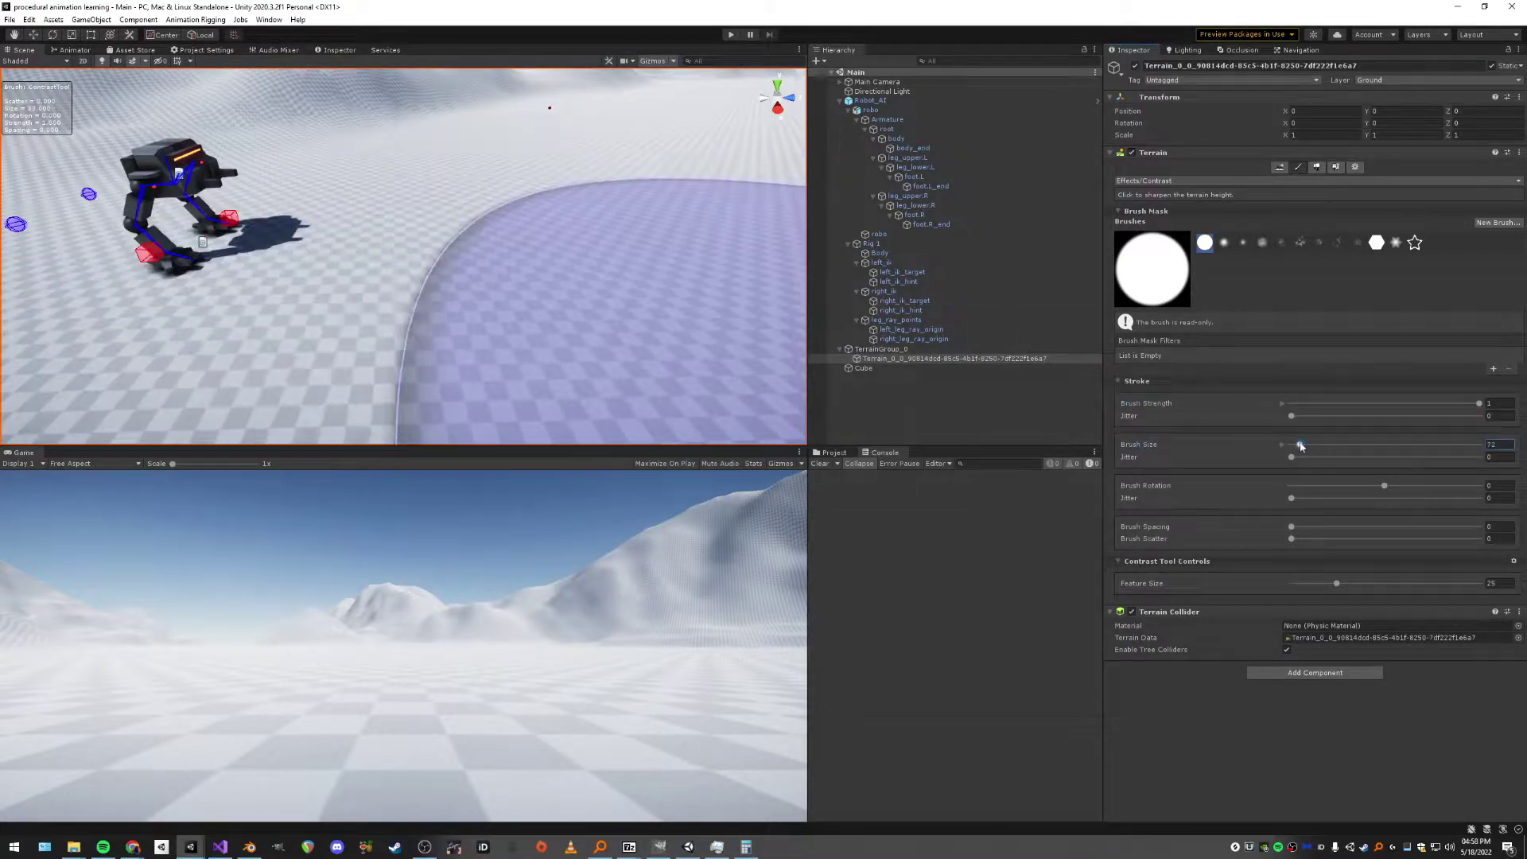
{"action": "mouse_move", "coordinate": [581, 222]}
{"action": "left_mouse_down"}
{"action": "mouse_move", "coordinate": [614, 193]}
{"action": "mouse_move", "coordinate": [533, 217]}
{"action": "mouse_move", "coordinate": [581, 220]}
{"action": "left_mouse_up"}
{"action": "key", "text": "ctrl+z"}
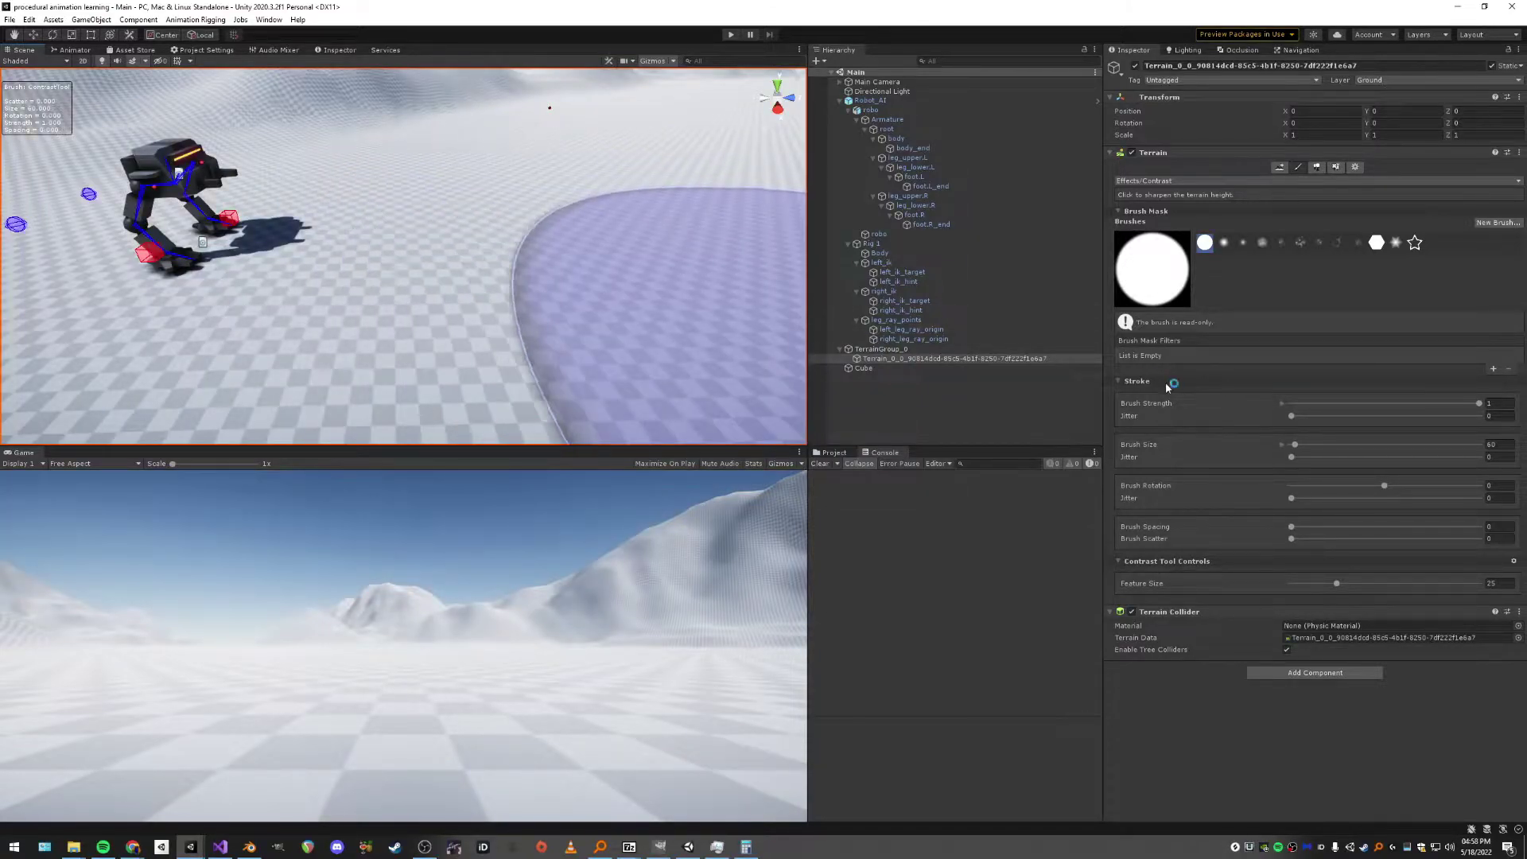
{"action": "left_click", "coordinate": [1243, 243]}
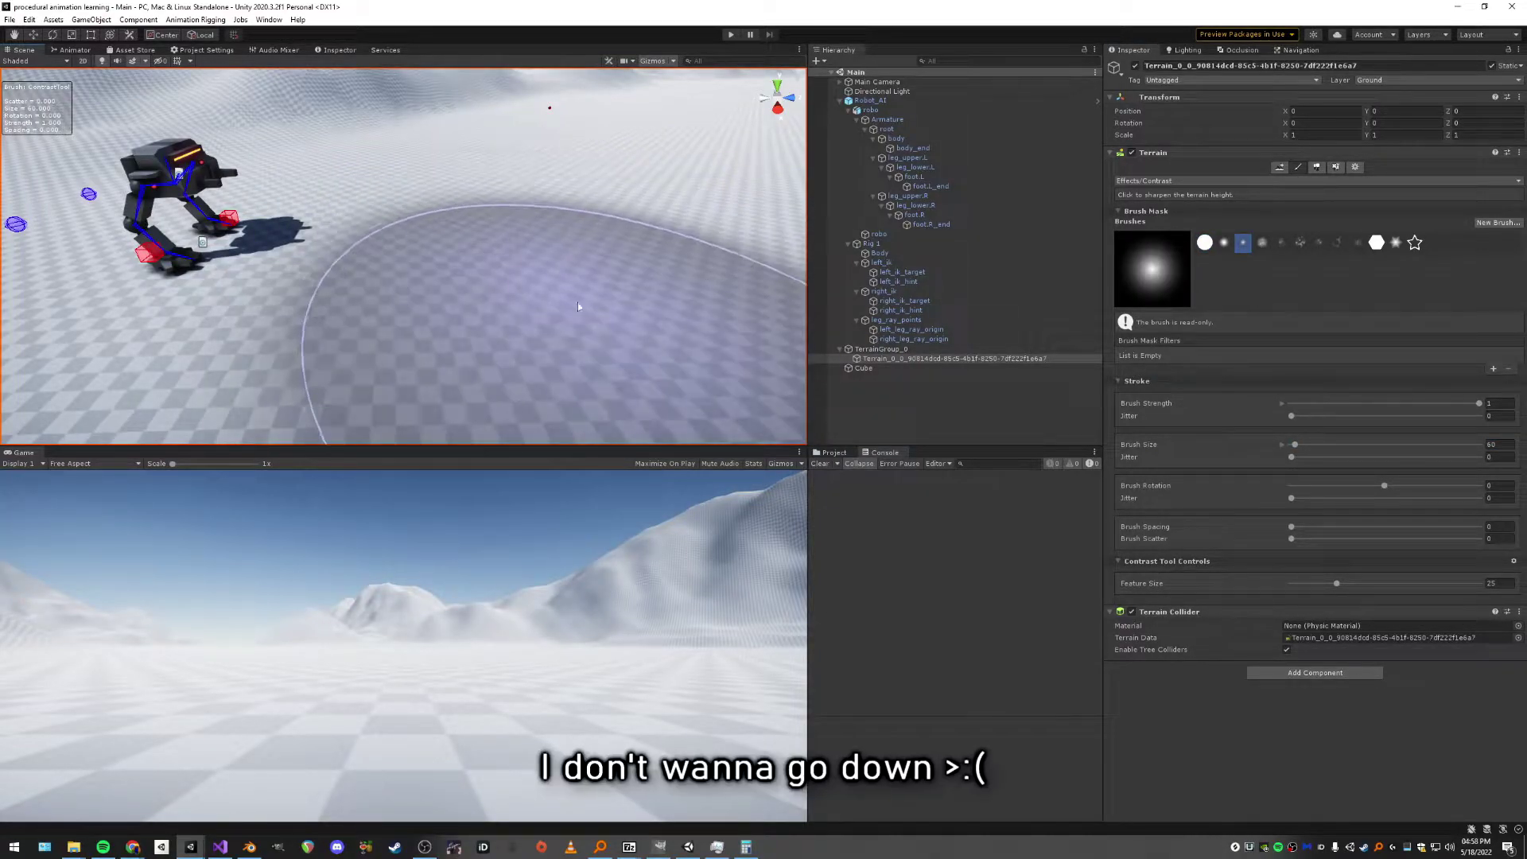
{"action": "mouse_move", "coordinate": [573, 255]}
{"action": "right_mouse_down"}
{"action": "mouse_move", "coordinate": [477, 302]}
{"action": "mouse_move", "coordinate": [466, 194]}
{"action": "right_mouse_up"}
{"action": "mouse_move", "coordinate": [491, 254]}
{"action": "right_mouse_down"}
{"action": "mouse_move", "coordinate": [580, 307]}
{"action": "mouse_move", "coordinate": [549, 294]}
{"action": "mouse_move", "coordinate": [576, 326]}
{"action": "mouse_move", "coordinate": [638, 255]}
{"action": "mouse_move", "coordinate": [553, 263]}
{"action": "right_mouse_up"}
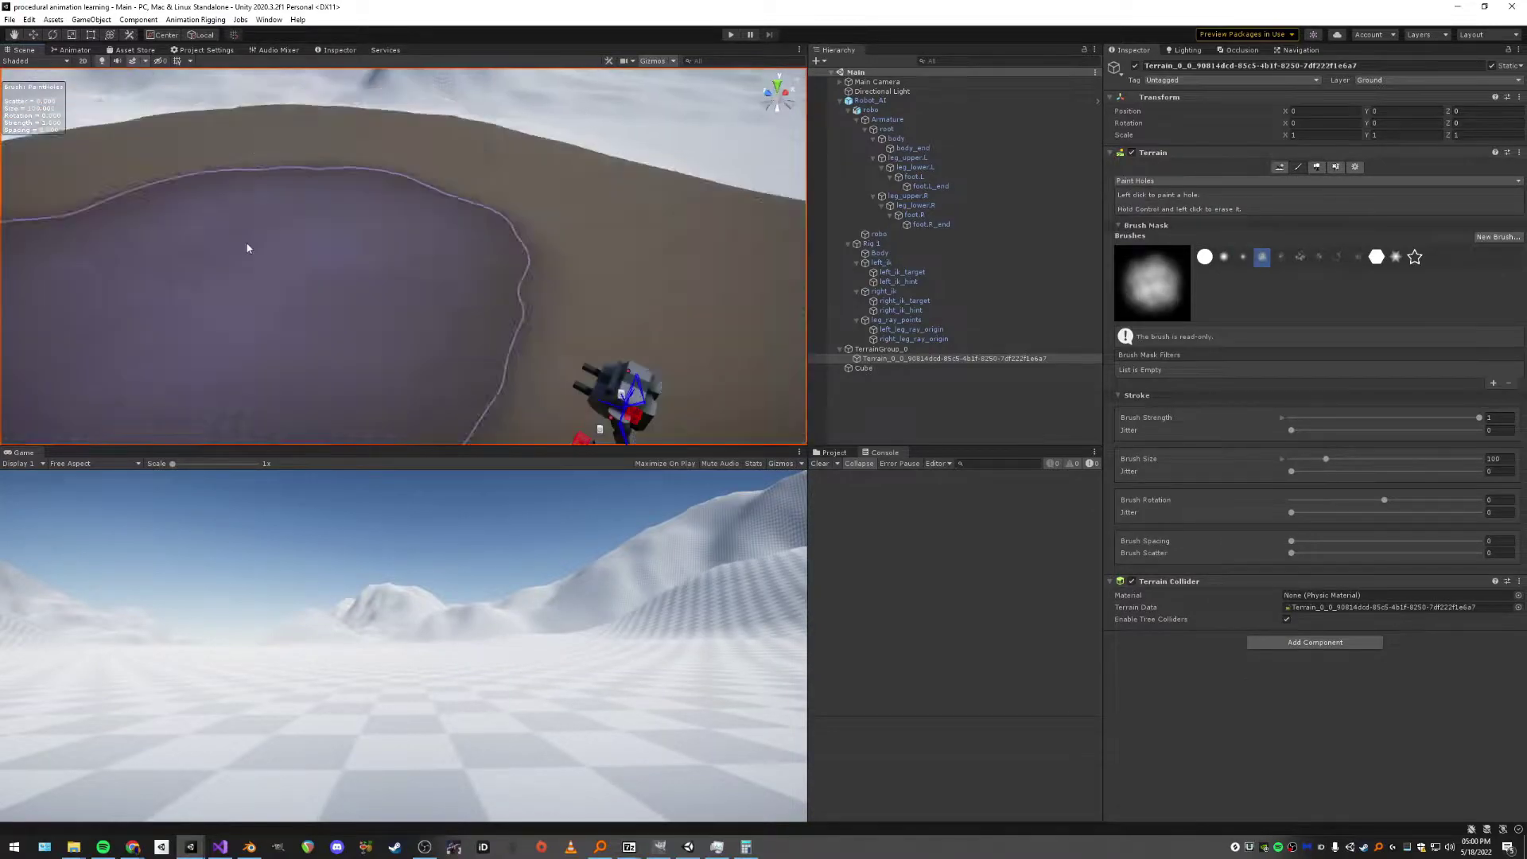
{"action": "mouse_move", "coordinate": [247, 249]}
{"action": "right_mouse_down"}
{"action": "mouse_move", "coordinate": [436, 160]}
{"action": "mouse_move", "coordinate": [390, 126]}
{"action": "right_mouse_up"}
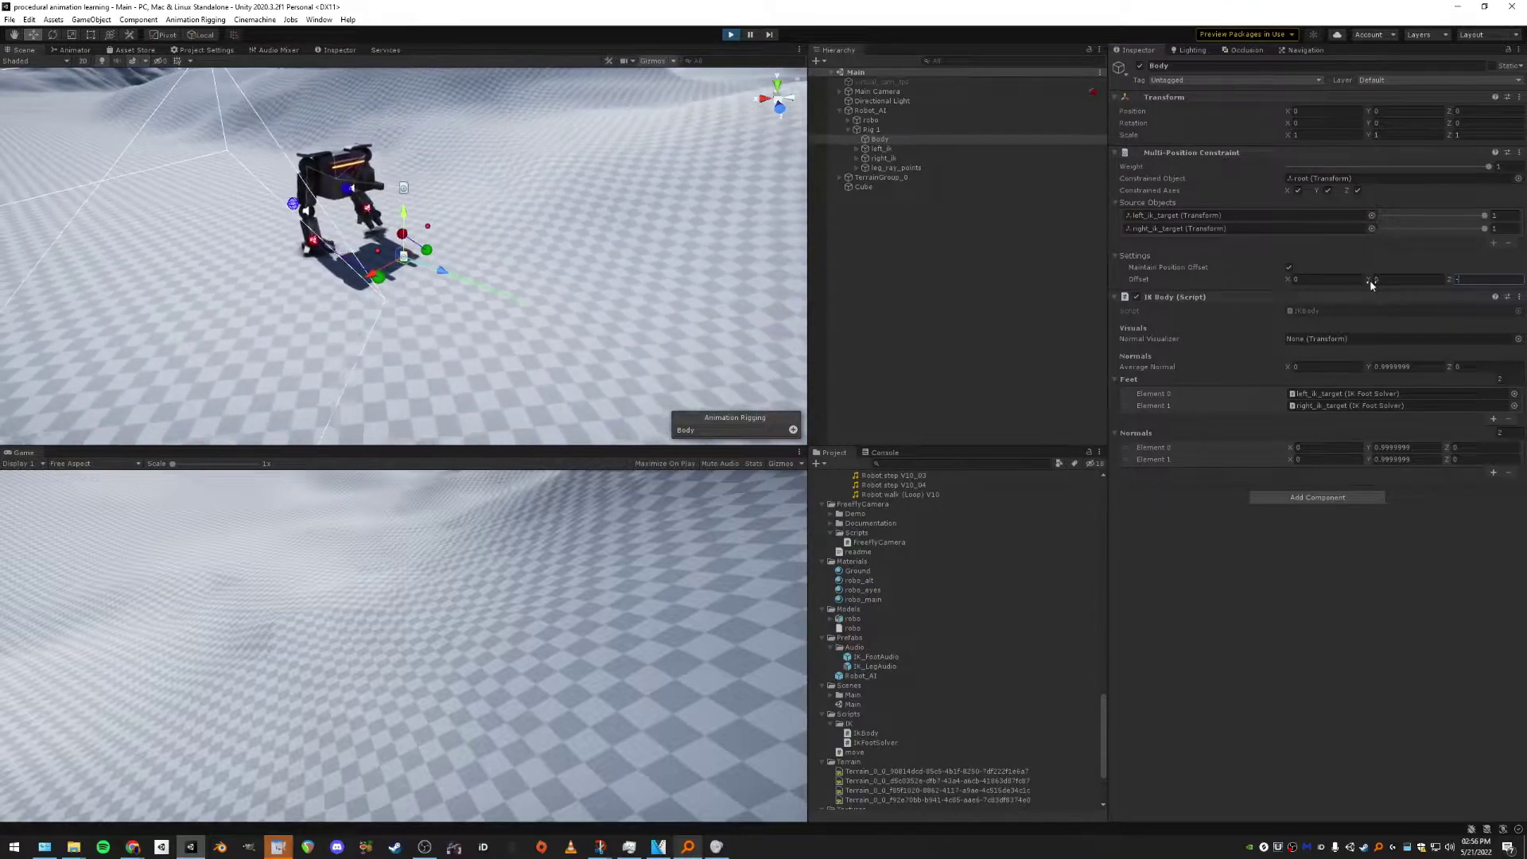
Enter -.5 as Offset Z, then play the scene and orbit close around the walking robot.
{"action": "type", "text": "-.5"}
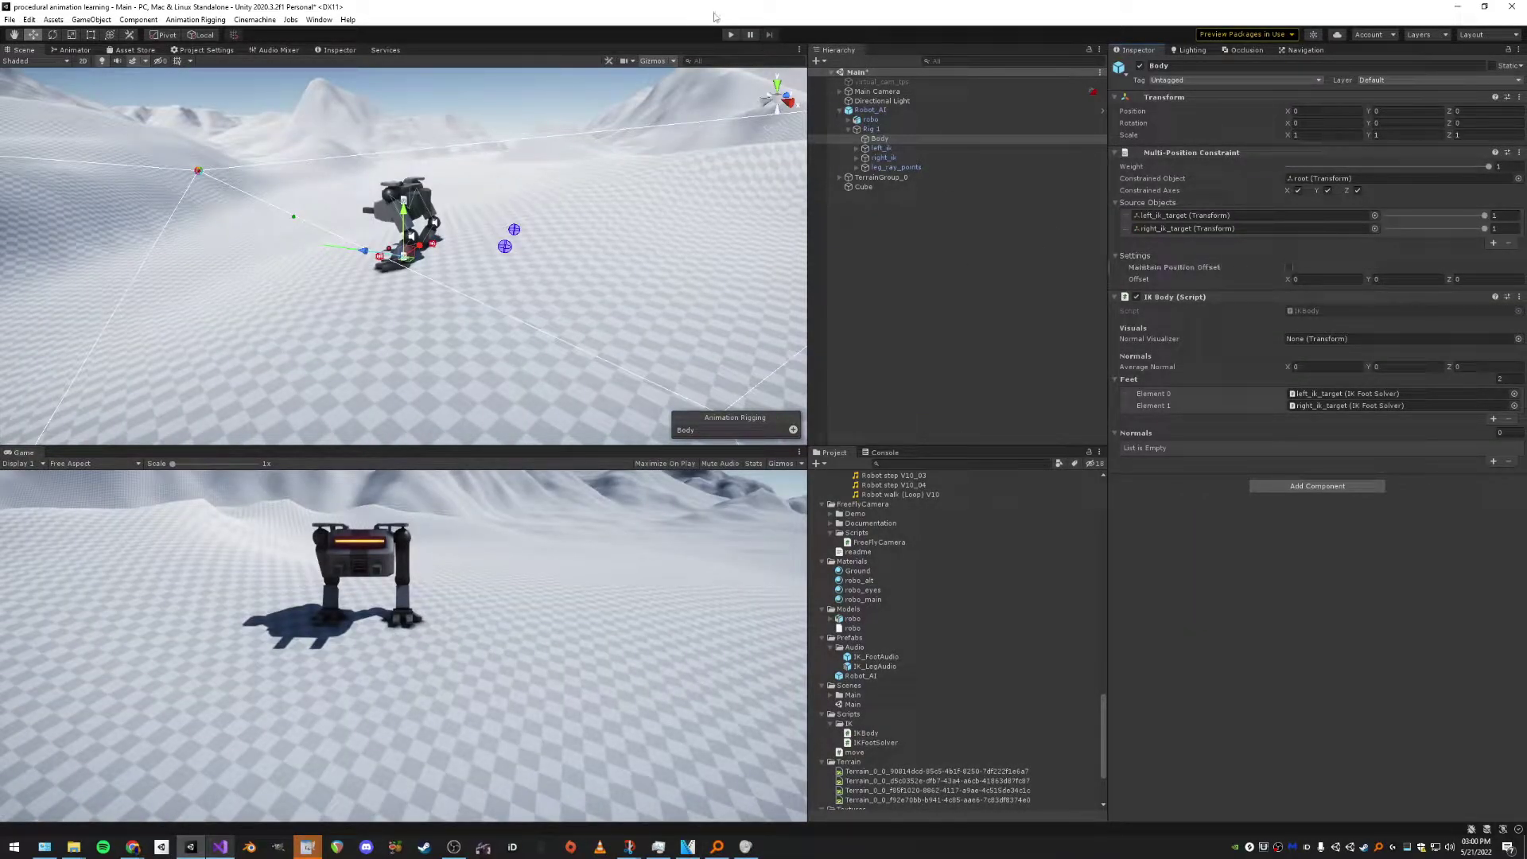
{"action": "left_click", "coordinate": [728, 35]}
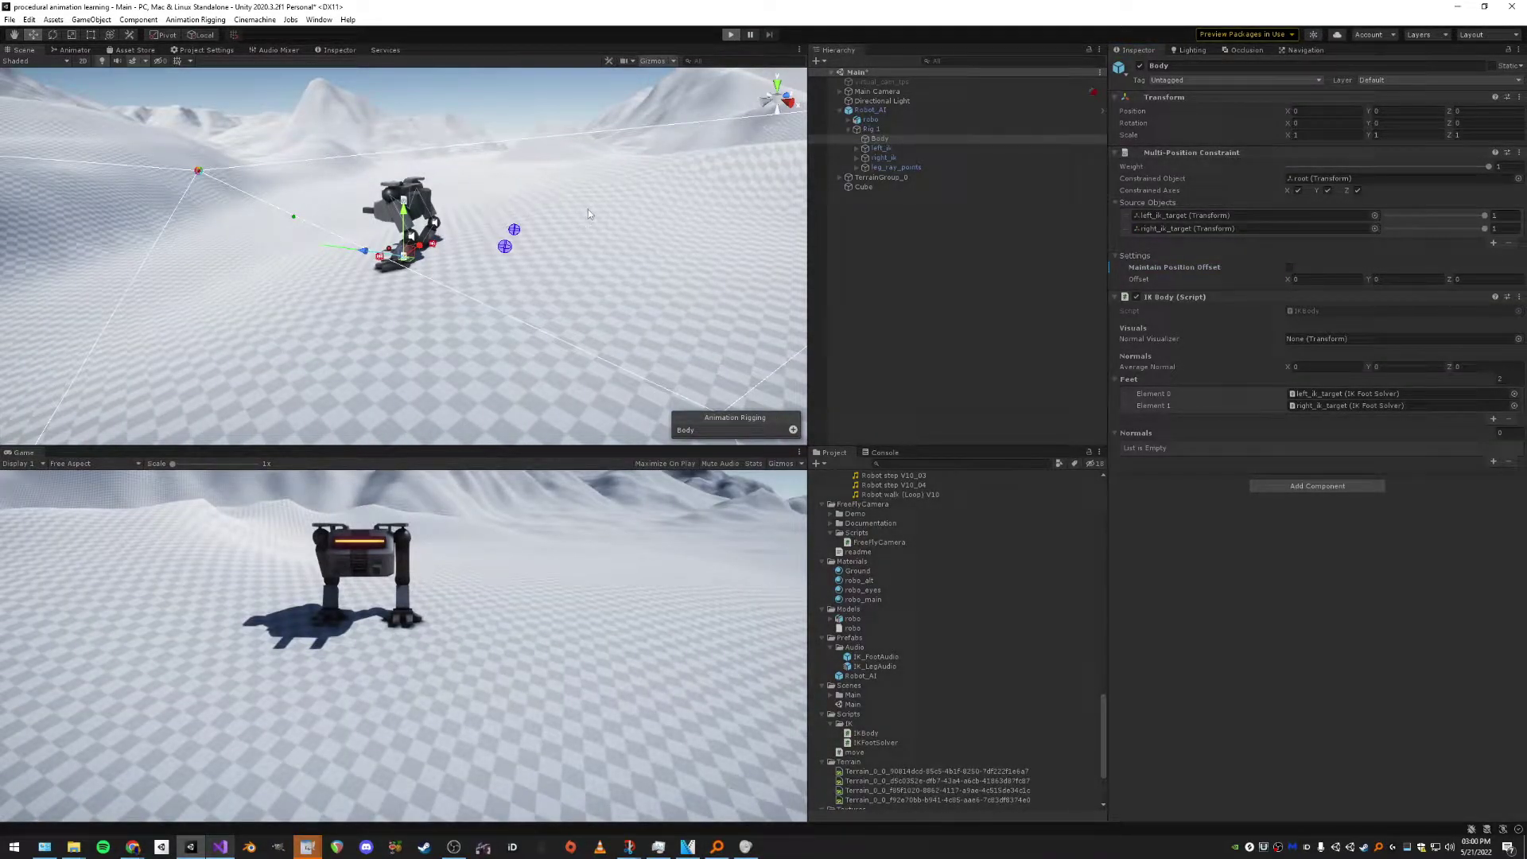
{"action": "left_click_drag", "start_coordinate": [510, 259], "coordinate": [559, 217], "text": "alt"}
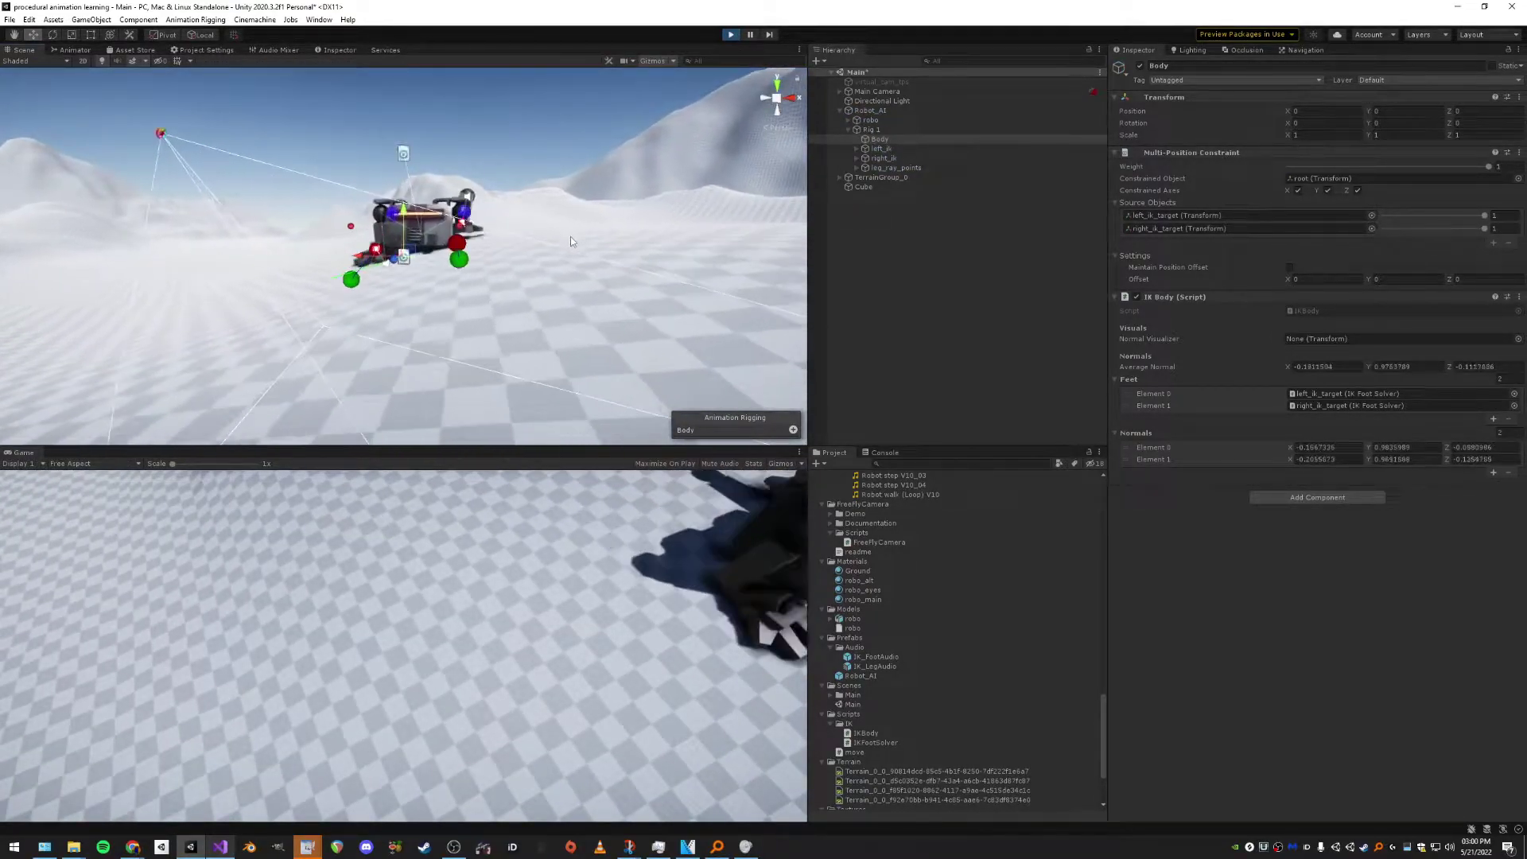
{"action": "left_click", "coordinate": [570, 236]}
{"action": "right_click_drag", "start_coordinate": [570, 236], "coordinate": [715, 265]}
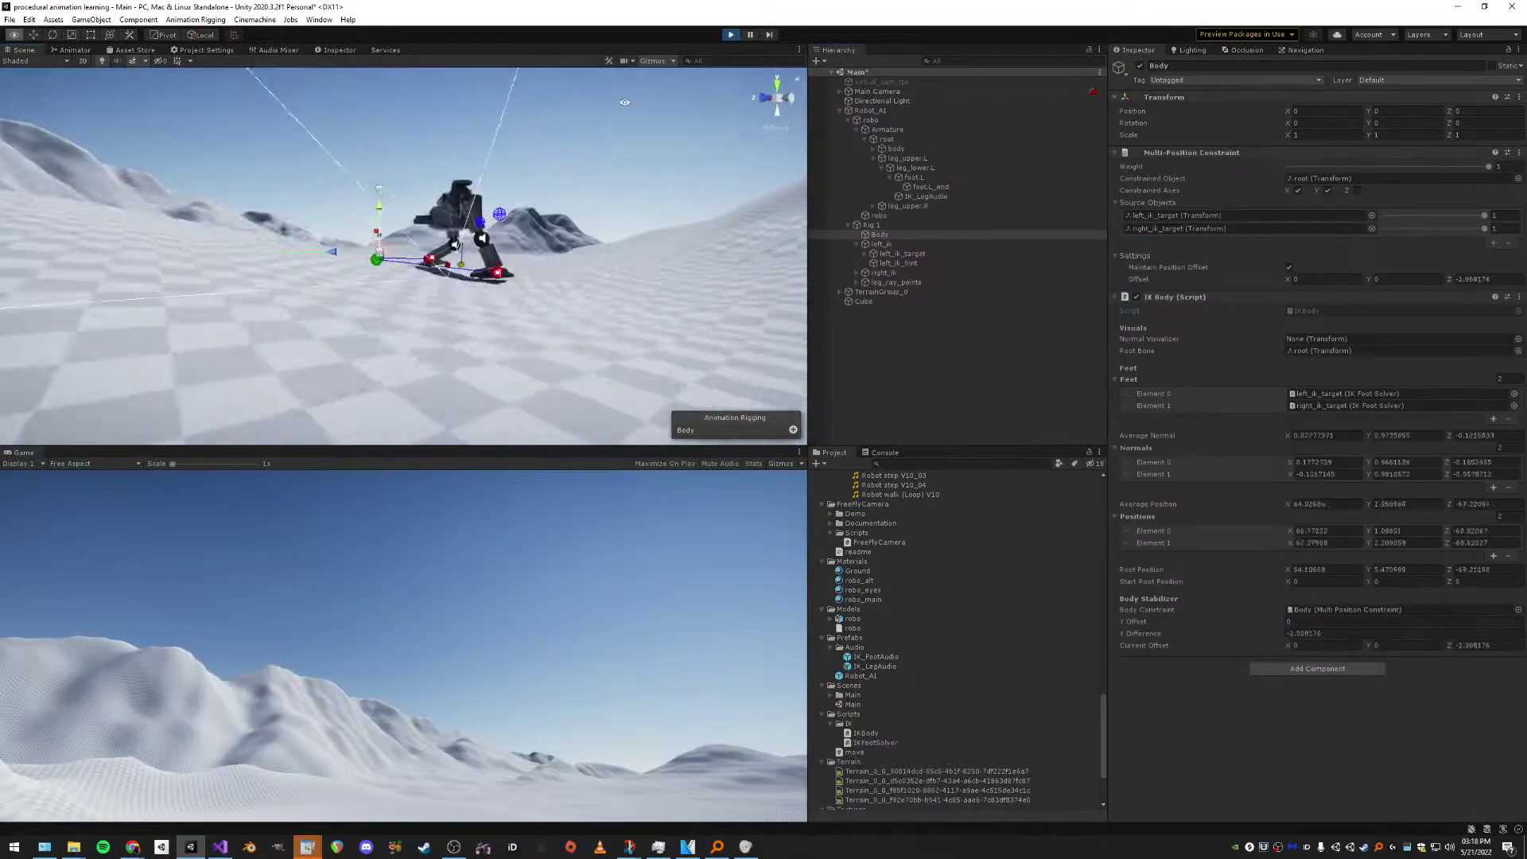
{"action": "left_click_drag", "start_coordinate": [625, 102], "coordinate": [614, 121], "text": "alt"}
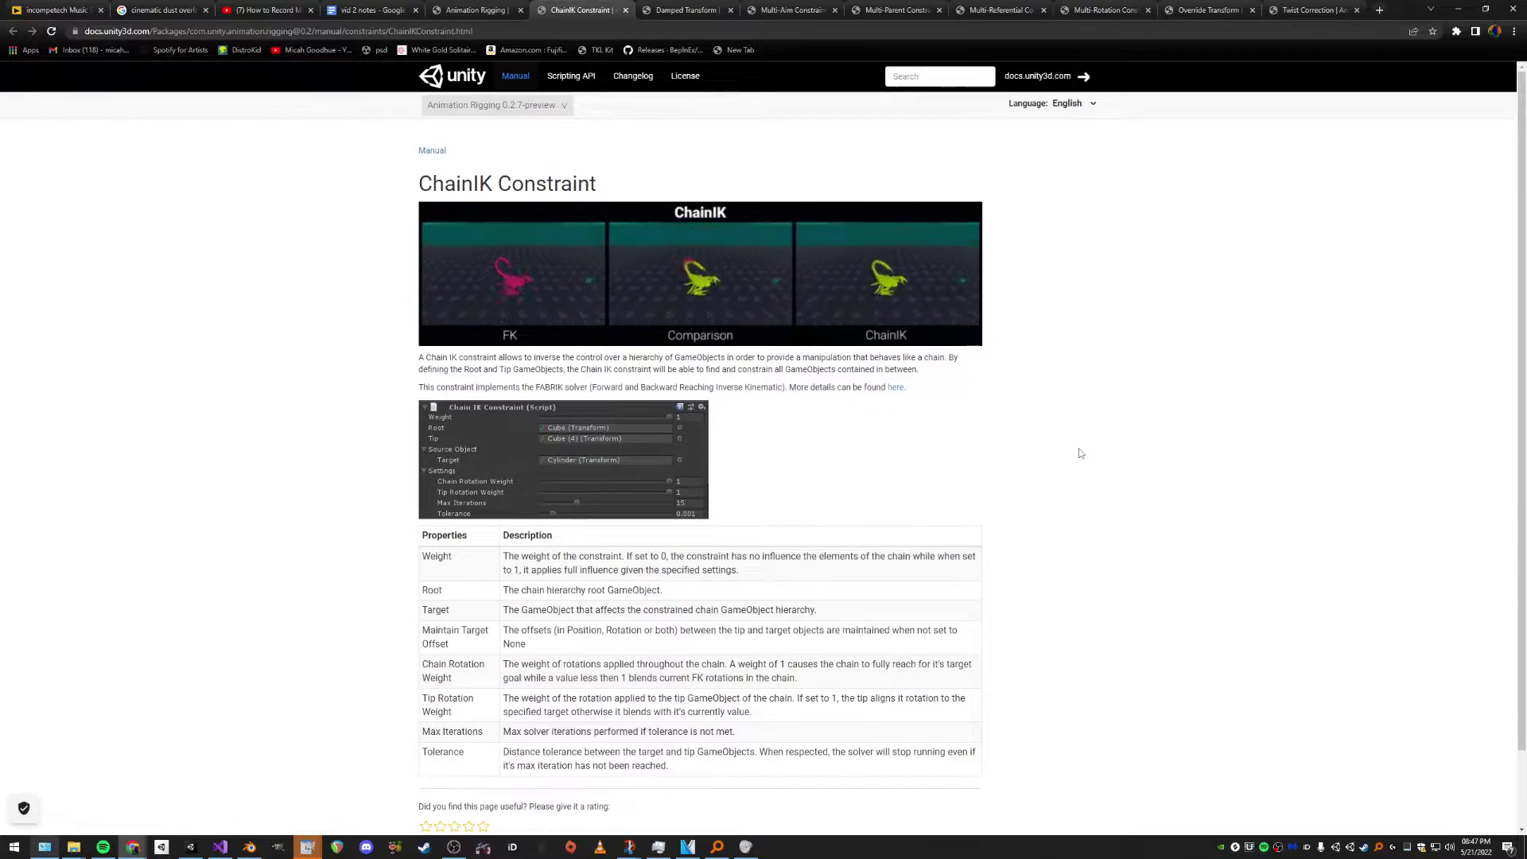
Step through the Damped Transform, Multi-Aim, Multi-Parent, Multi-Rotation, Override Transform and Twist Correction pages.
{"action": "key", "text": "ctrl+Tab"}
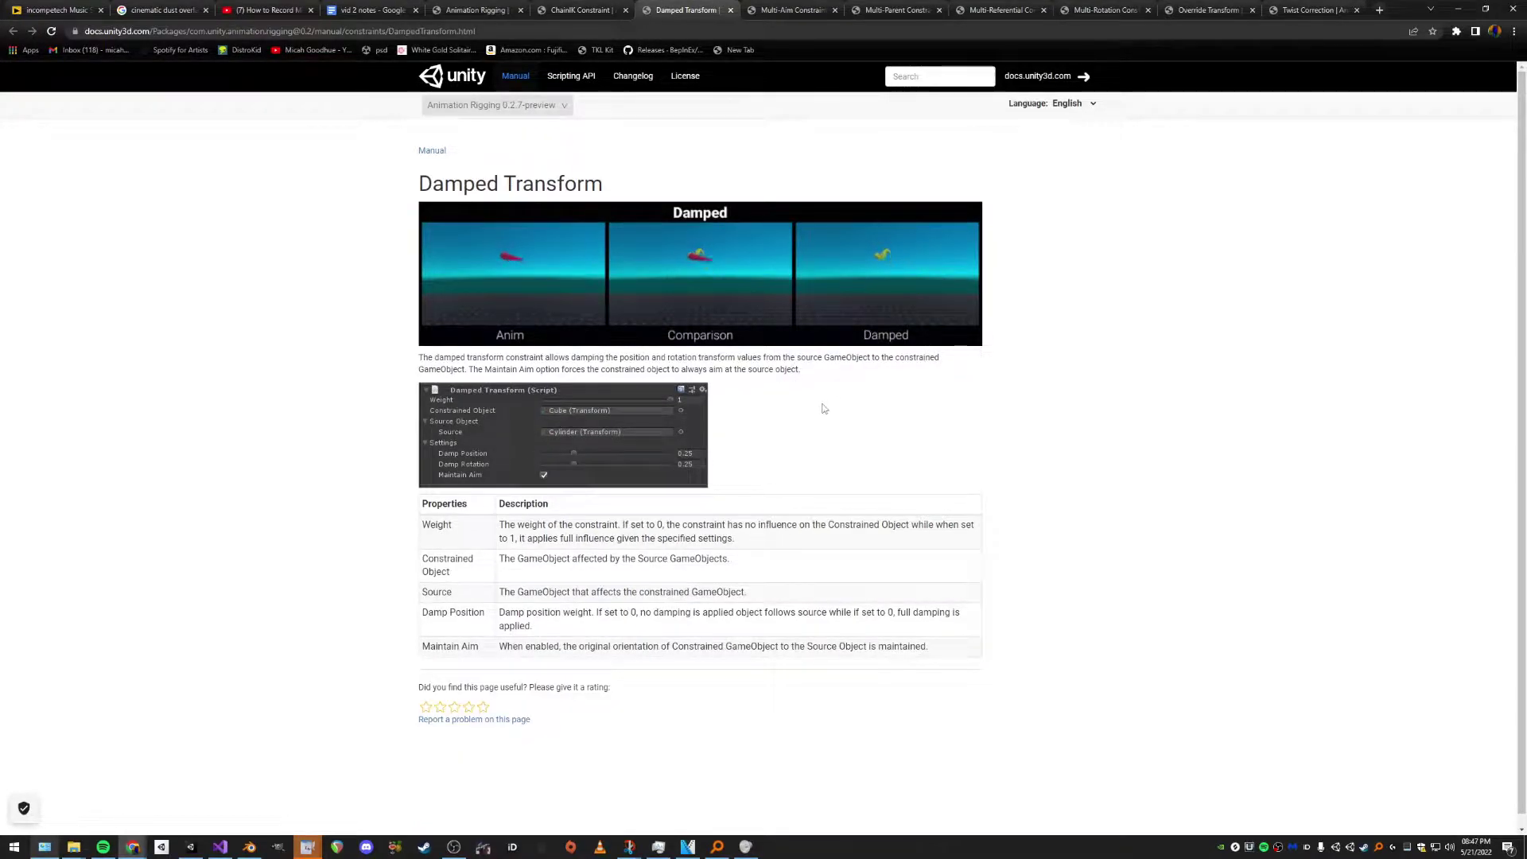
{"action": "key", "text": "ctrl+Tab"}
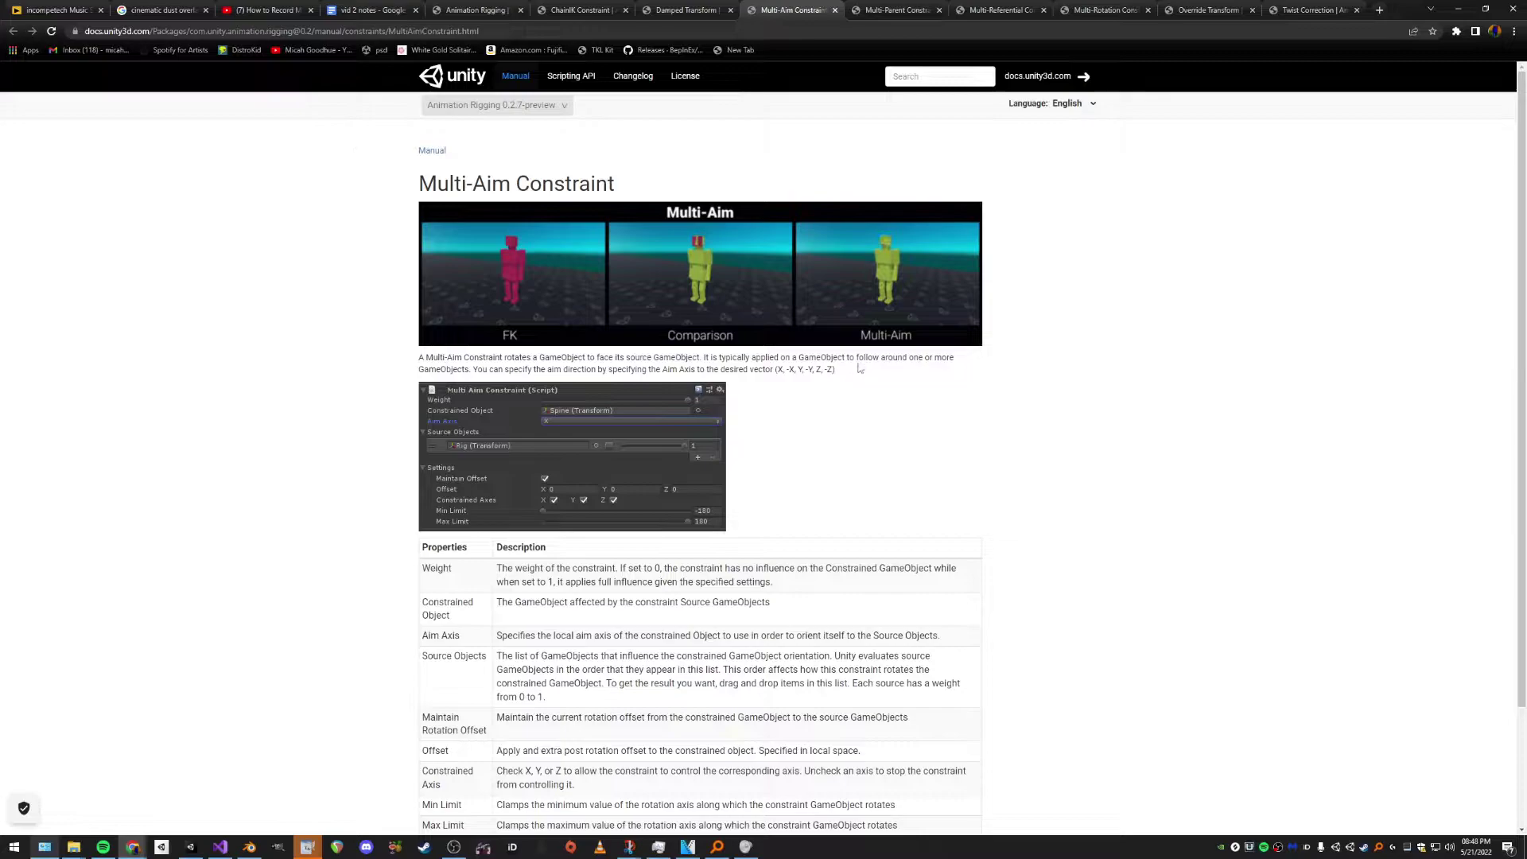
{"action": "key", "text": "ctrl+Tab"}
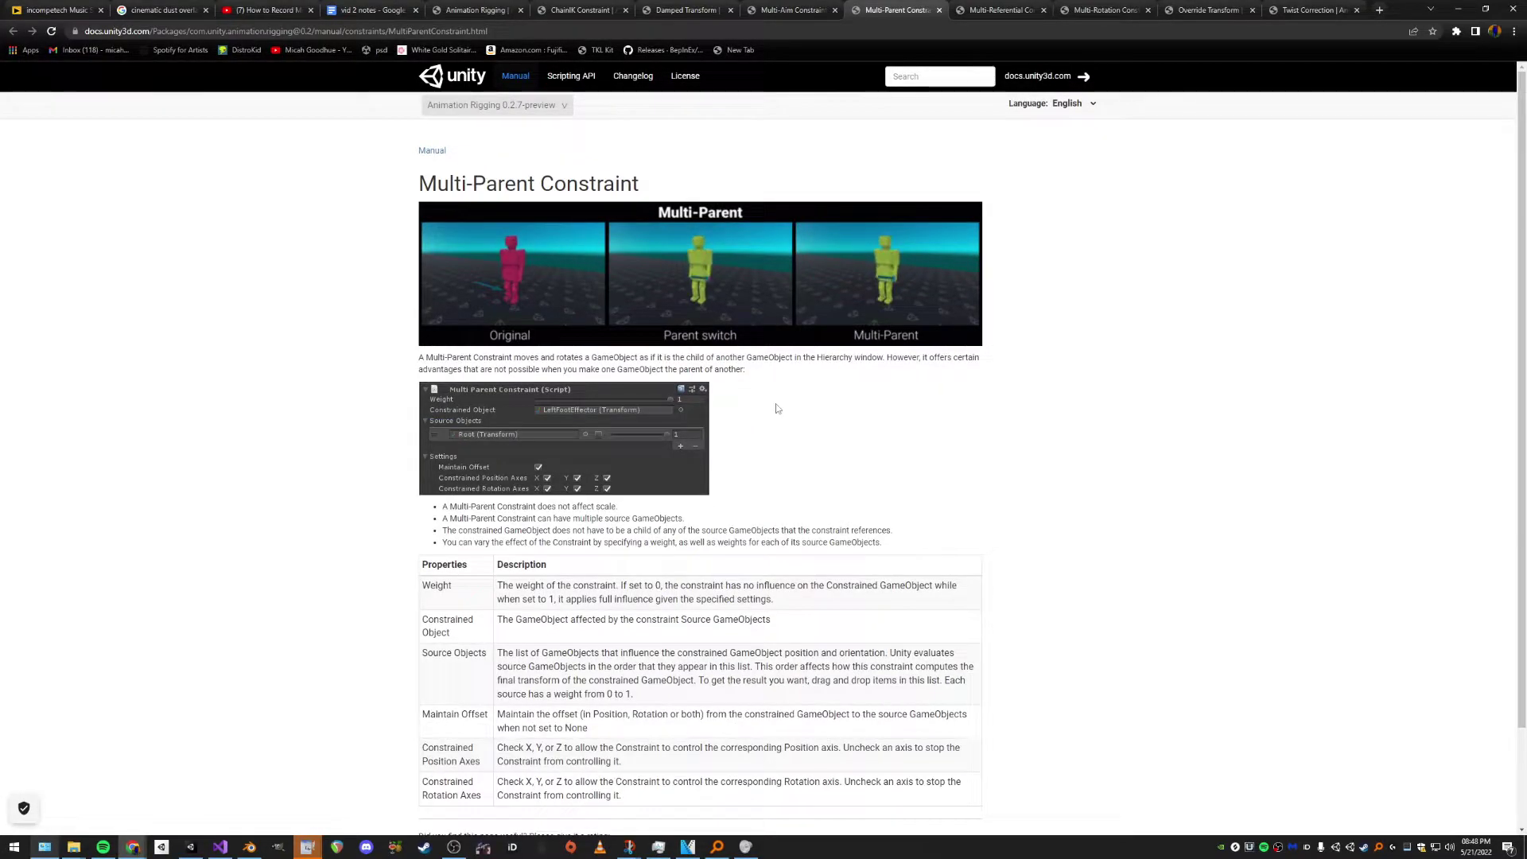
{"action": "key", "text": "ctrl+Tab"}
{"action": "key", "text": "ctrl+Tab"}
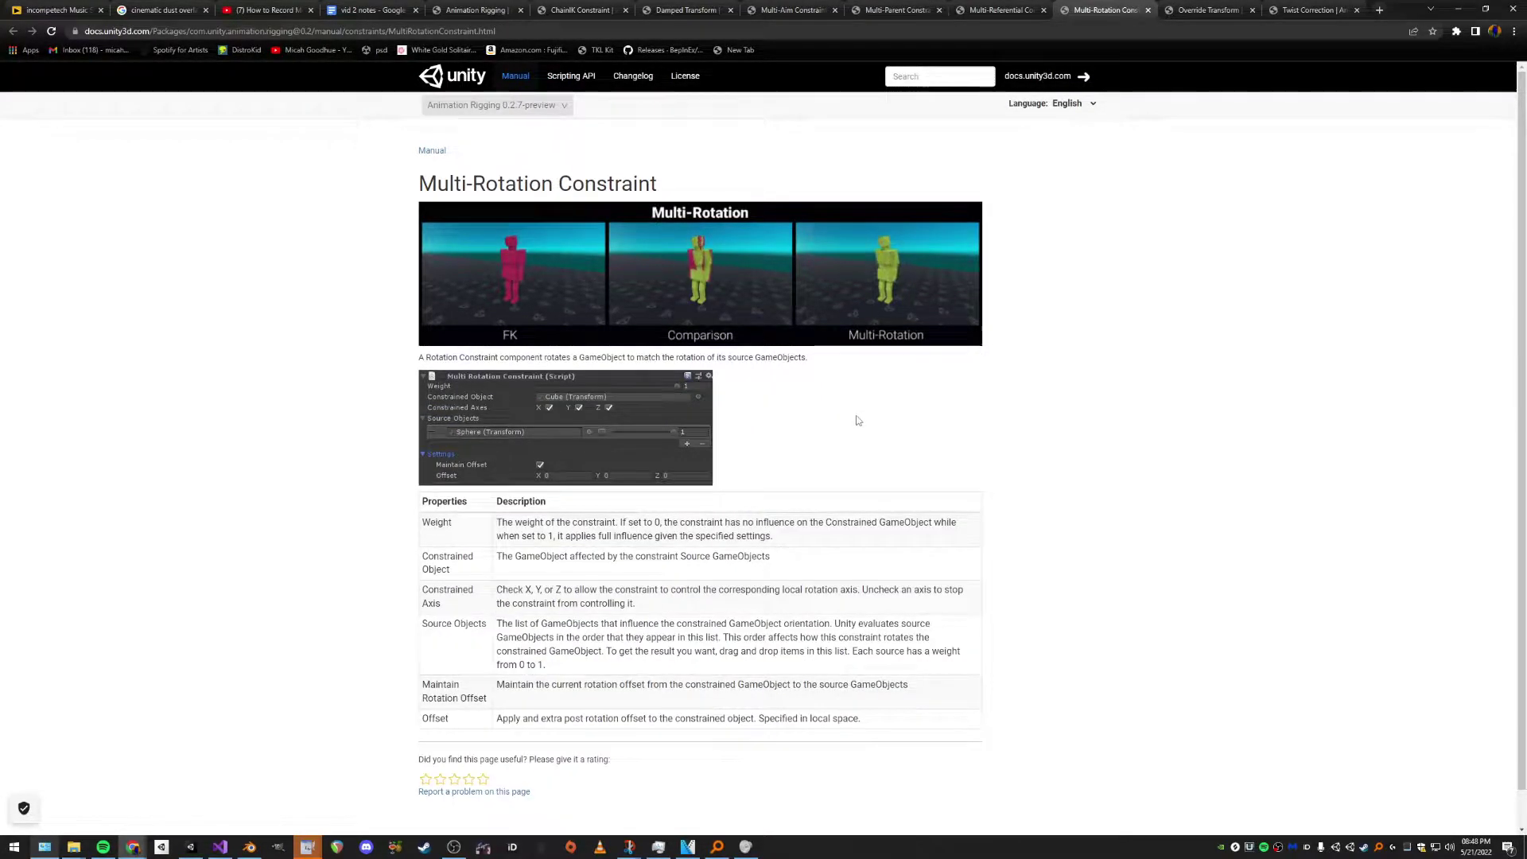
{"action": "key", "text": "ctrl+Tab"}
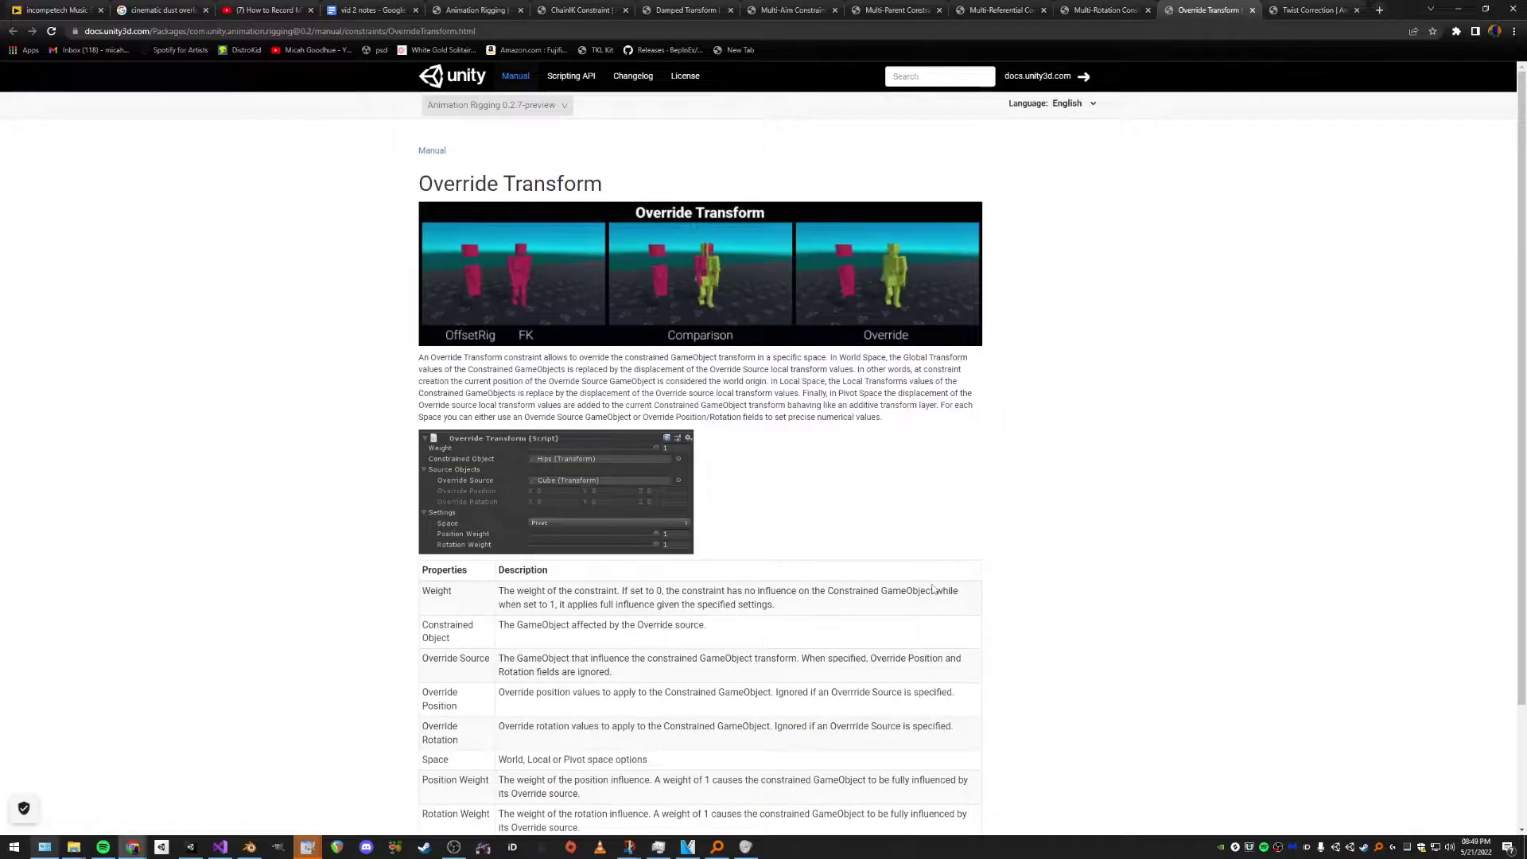
{"action": "key", "text": "ctrl+Tab"}
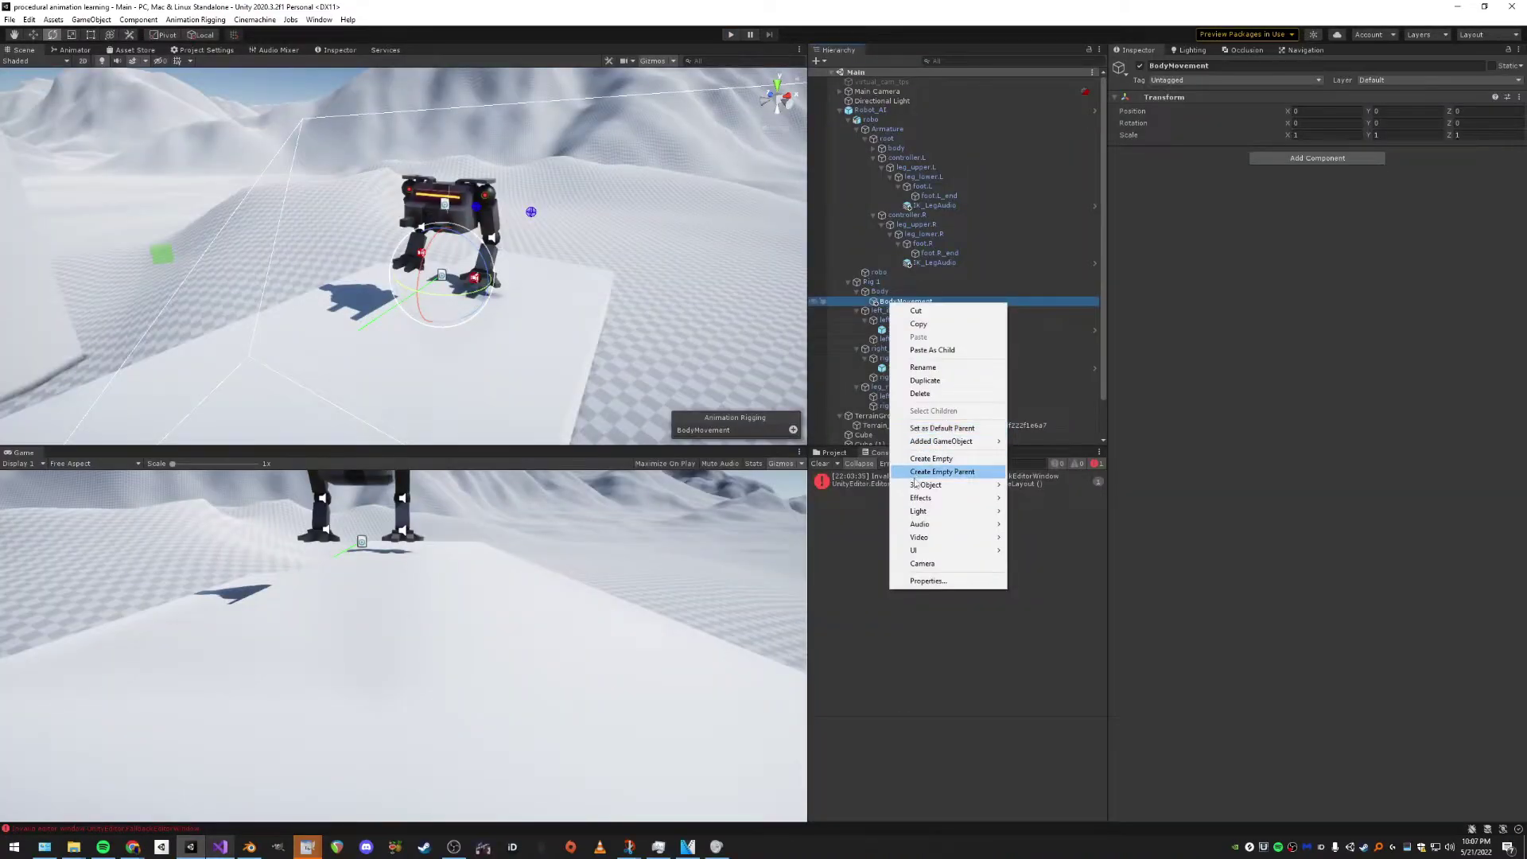
Create a cube under BodyMovement and switch to the scale tool to resize it.
{"action": "mouse_move", "coordinate": [915, 482]}
{"action": "left_click", "coordinate": [1034, 484]}
{"action": "scroll", "coordinate": [484, 291], "scroll_direction": "up", "scroll_amount": 2}
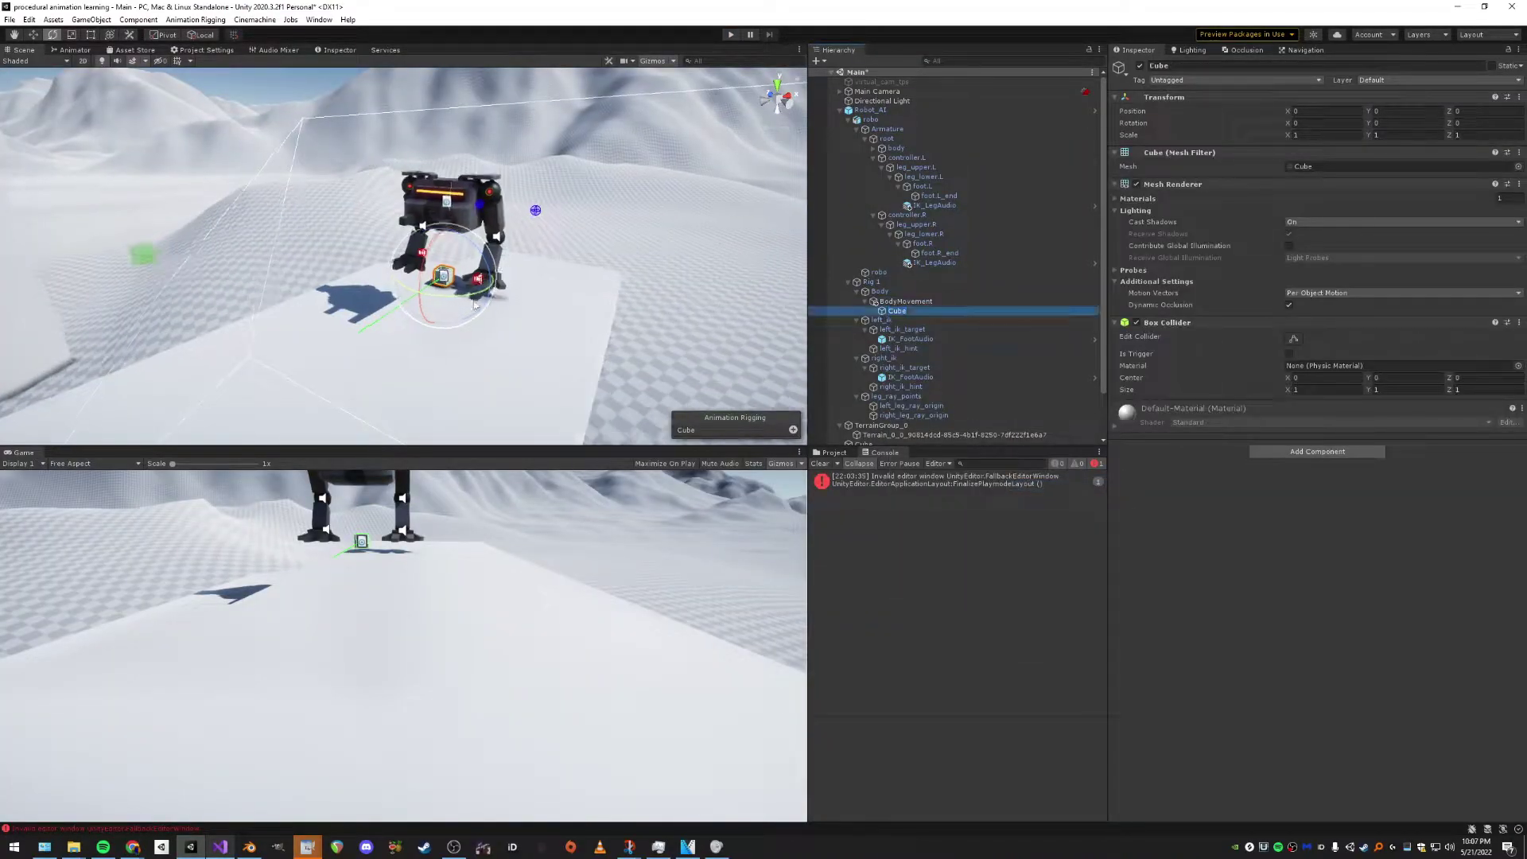
{"action": "key", "text": "r"}
{"action": "left_click_drag", "start_coordinate": [579, 298], "coordinate": [452, 253], "text": "alt"}
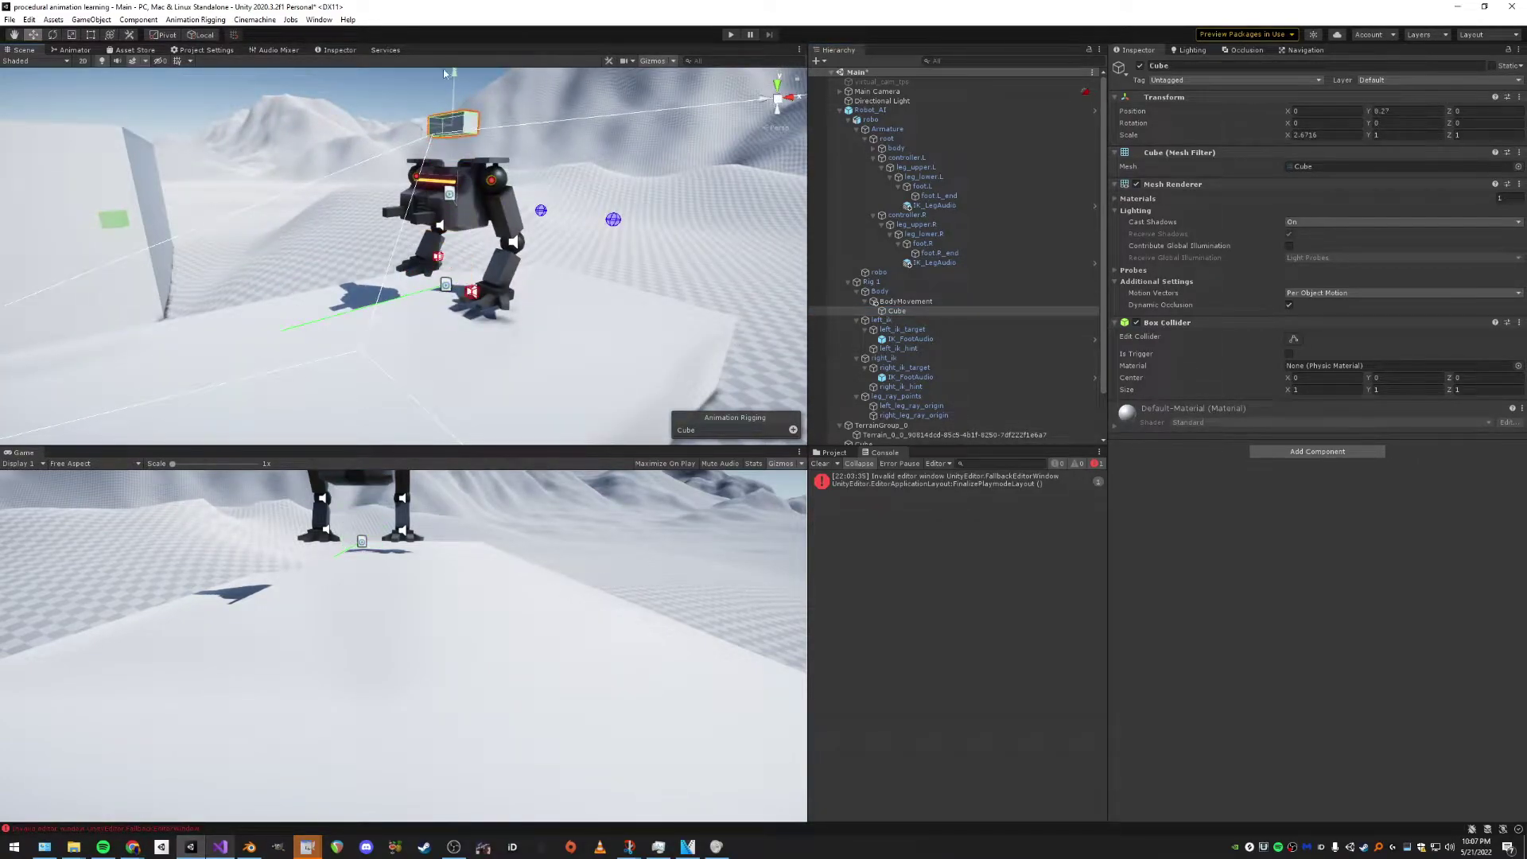
{"action": "left_click_drag", "start_coordinate": [445, 73], "coordinate": [749, 127], "text": "alt"}
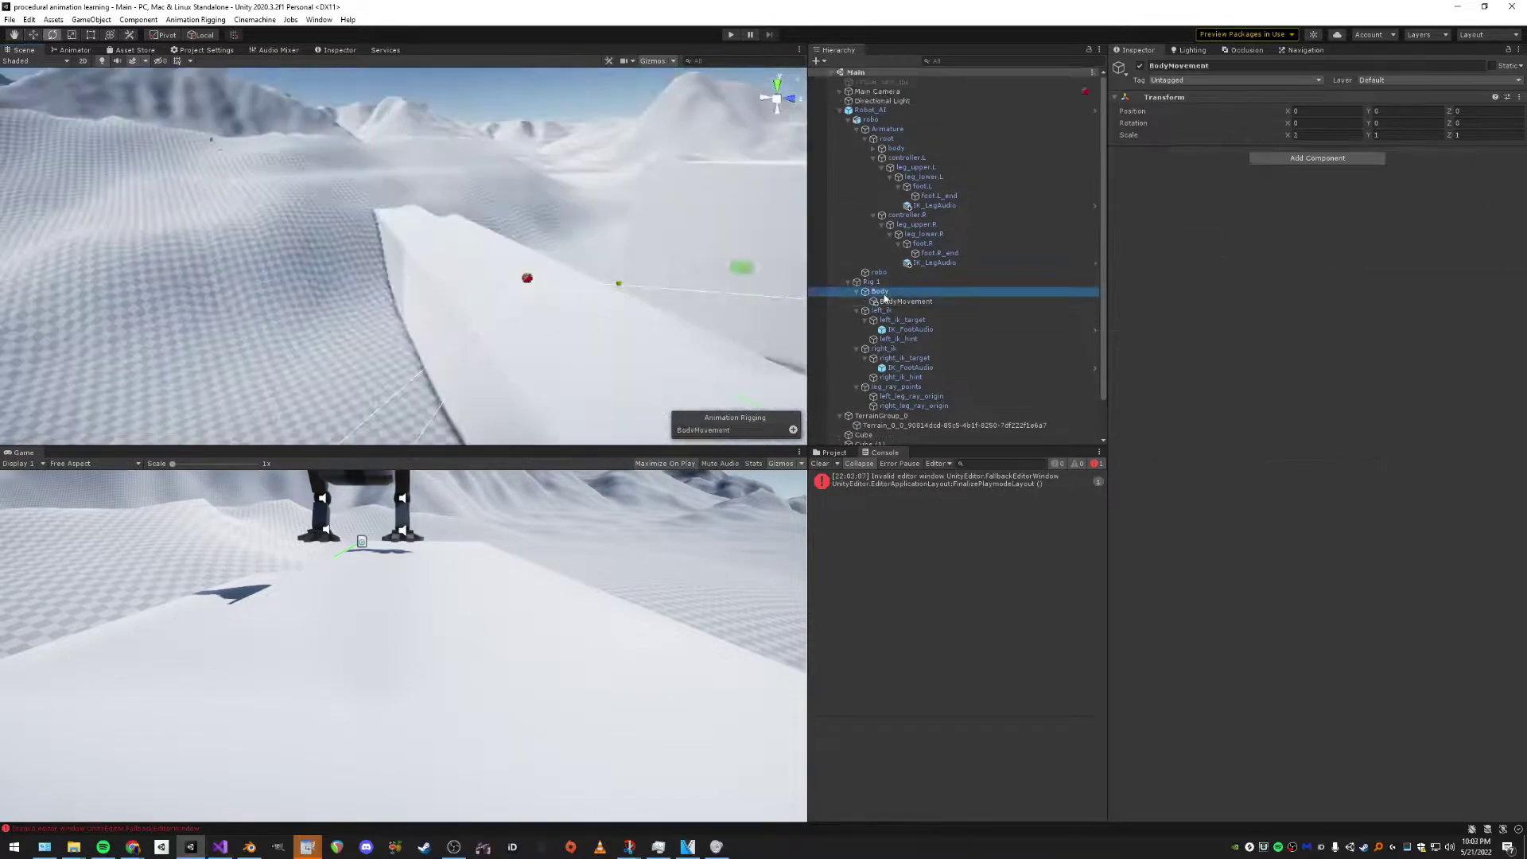
Select Body, frame it in the view, and start play mode to test the body motion.
{"action": "left_click", "coordinate": [881, 292]}
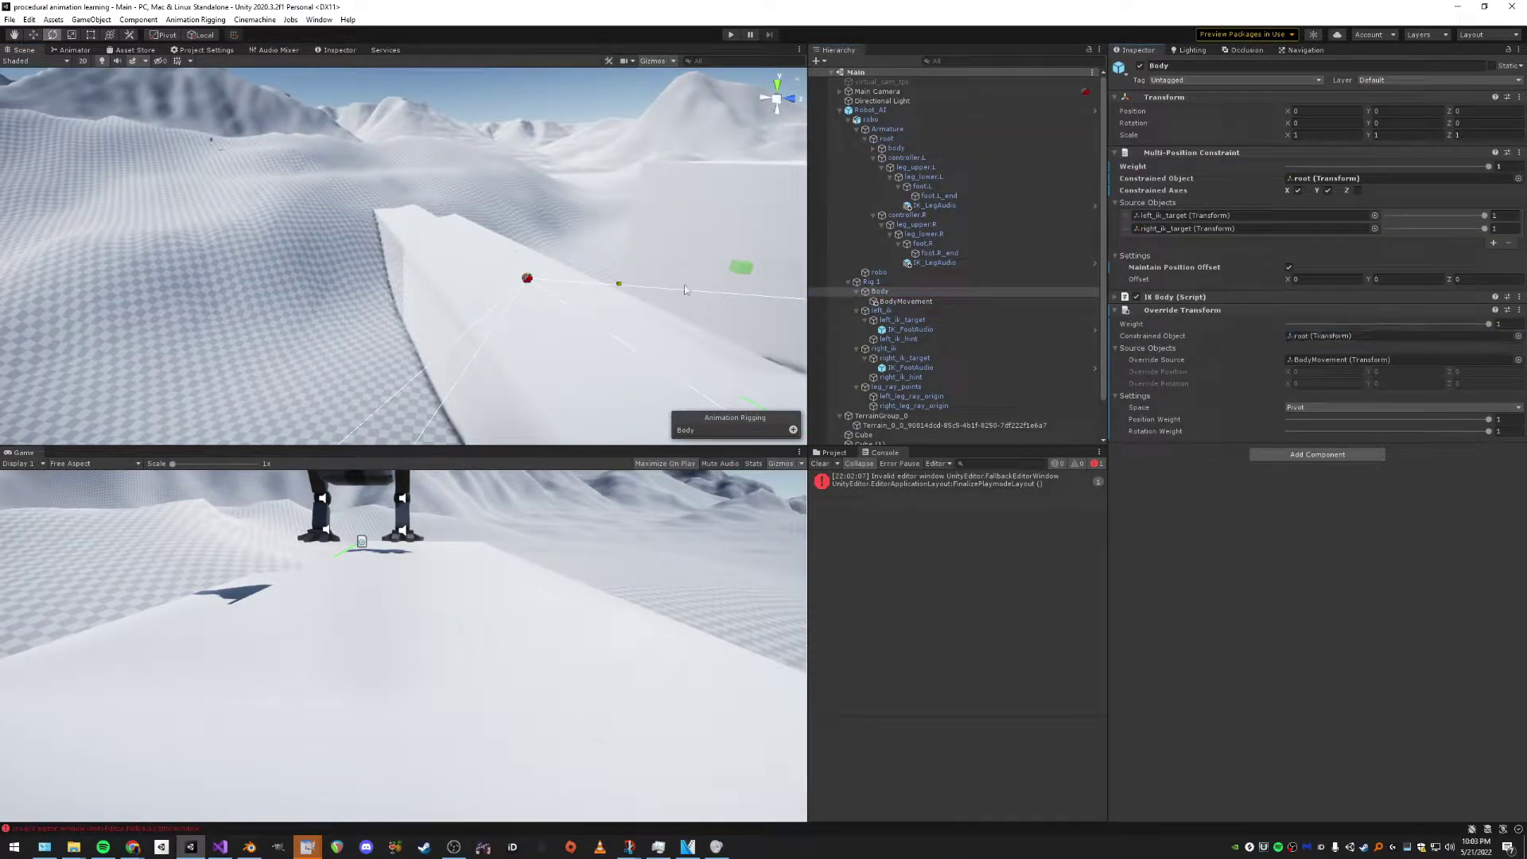
{"action": "key", "text": "f"}
{"action": "left_click_drag", "start_coordinate": [685, 290], "coordinate": [708, 95], "text": "alt"}
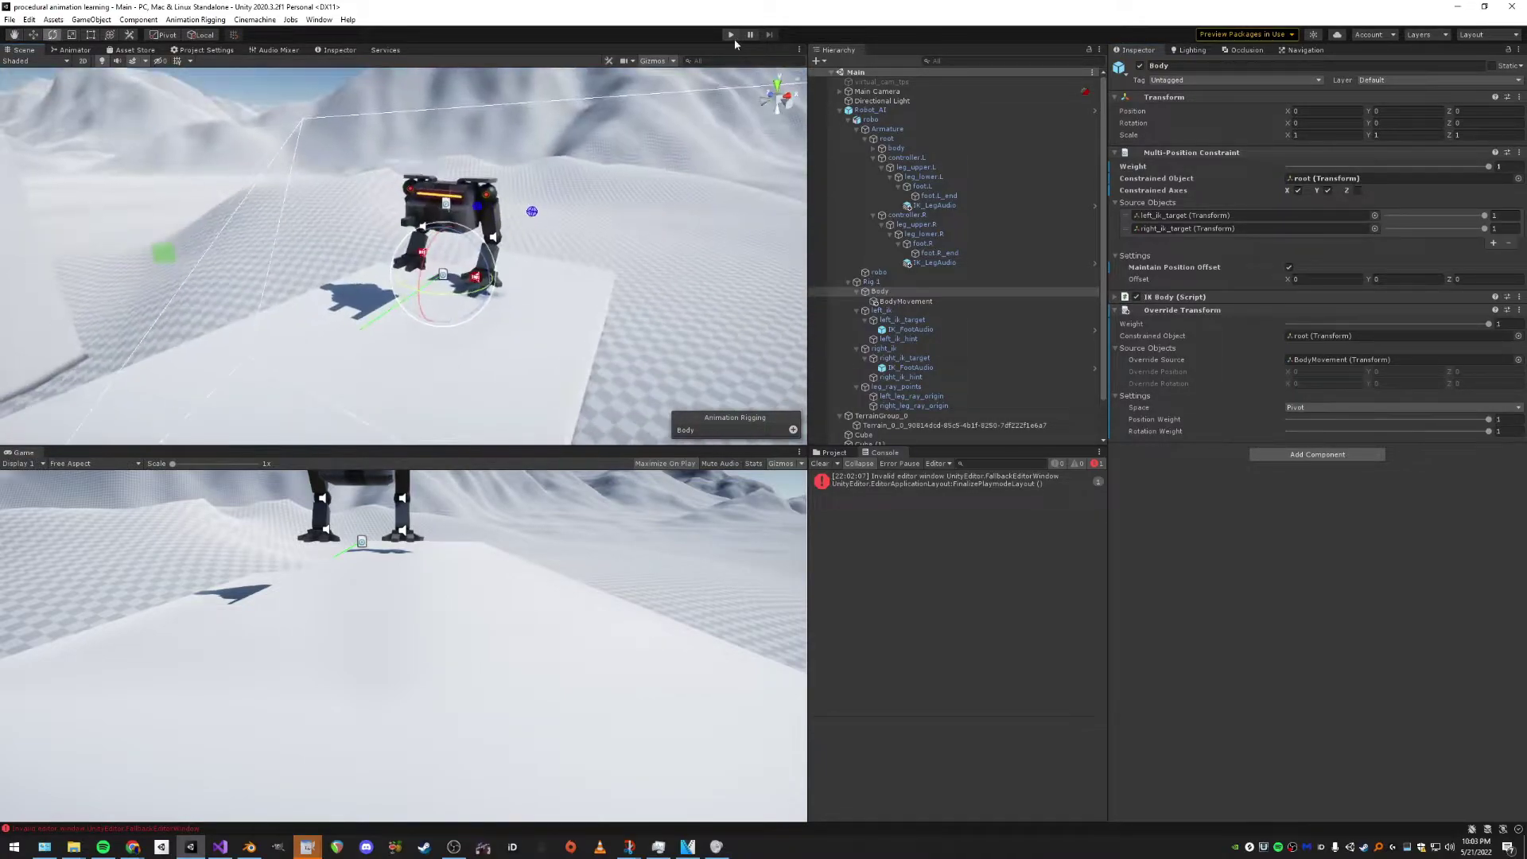
{"action": "left_click", "coordinate": [730, 35]}
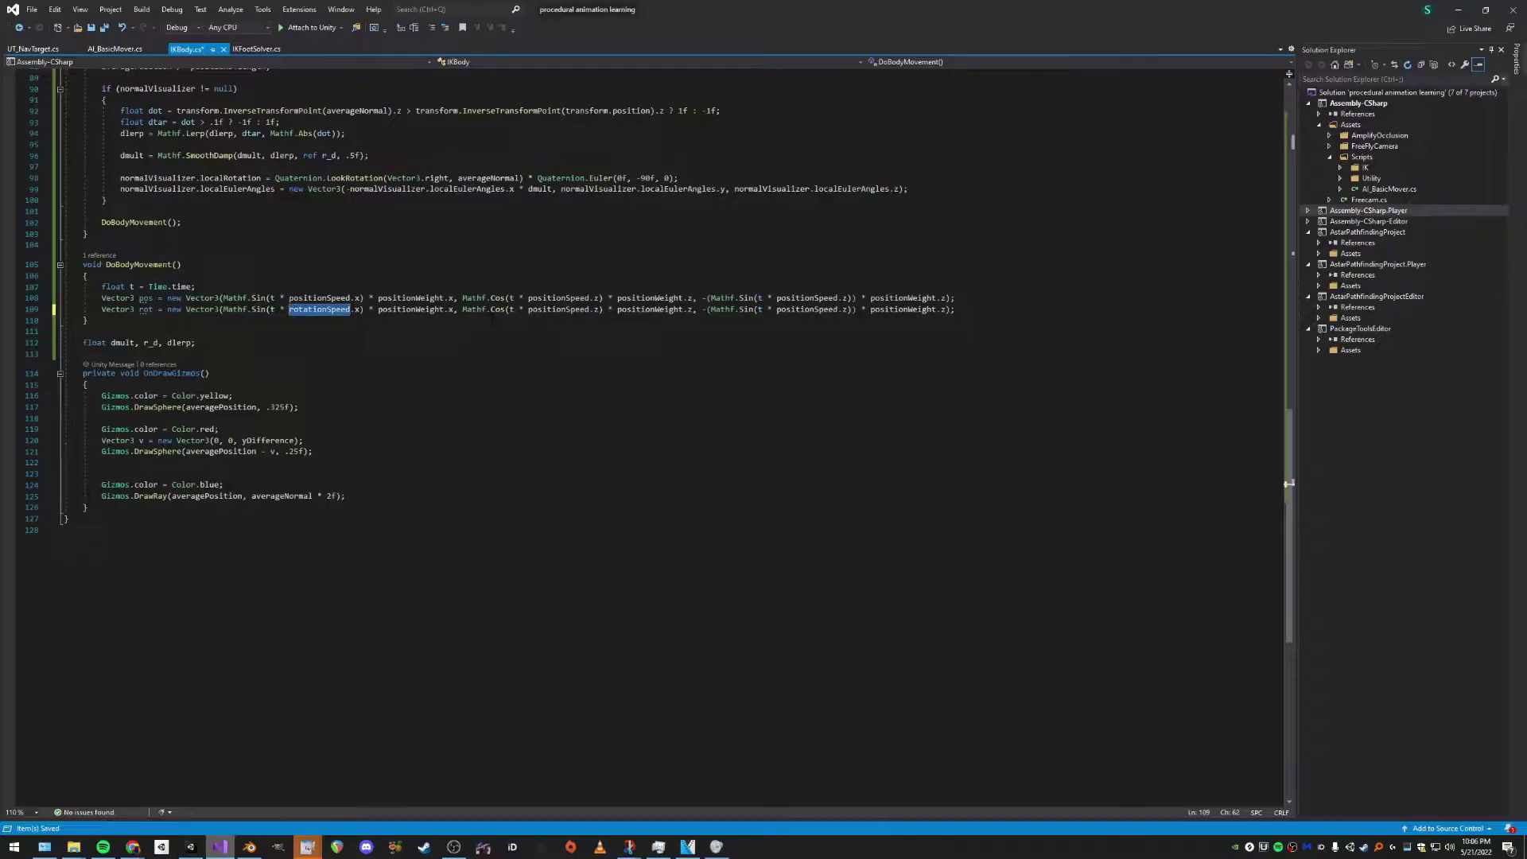
Replace every positionWeight on line 109 with rotationWeight.
{"action": "type", "text": "rotationSpeed"}
{"action": "double_click", "coordinate": [806, 310]}
{"action": "type", "text": "rotationSpeed"}
{"action": "double_click", "coordinate": [411, 310]}
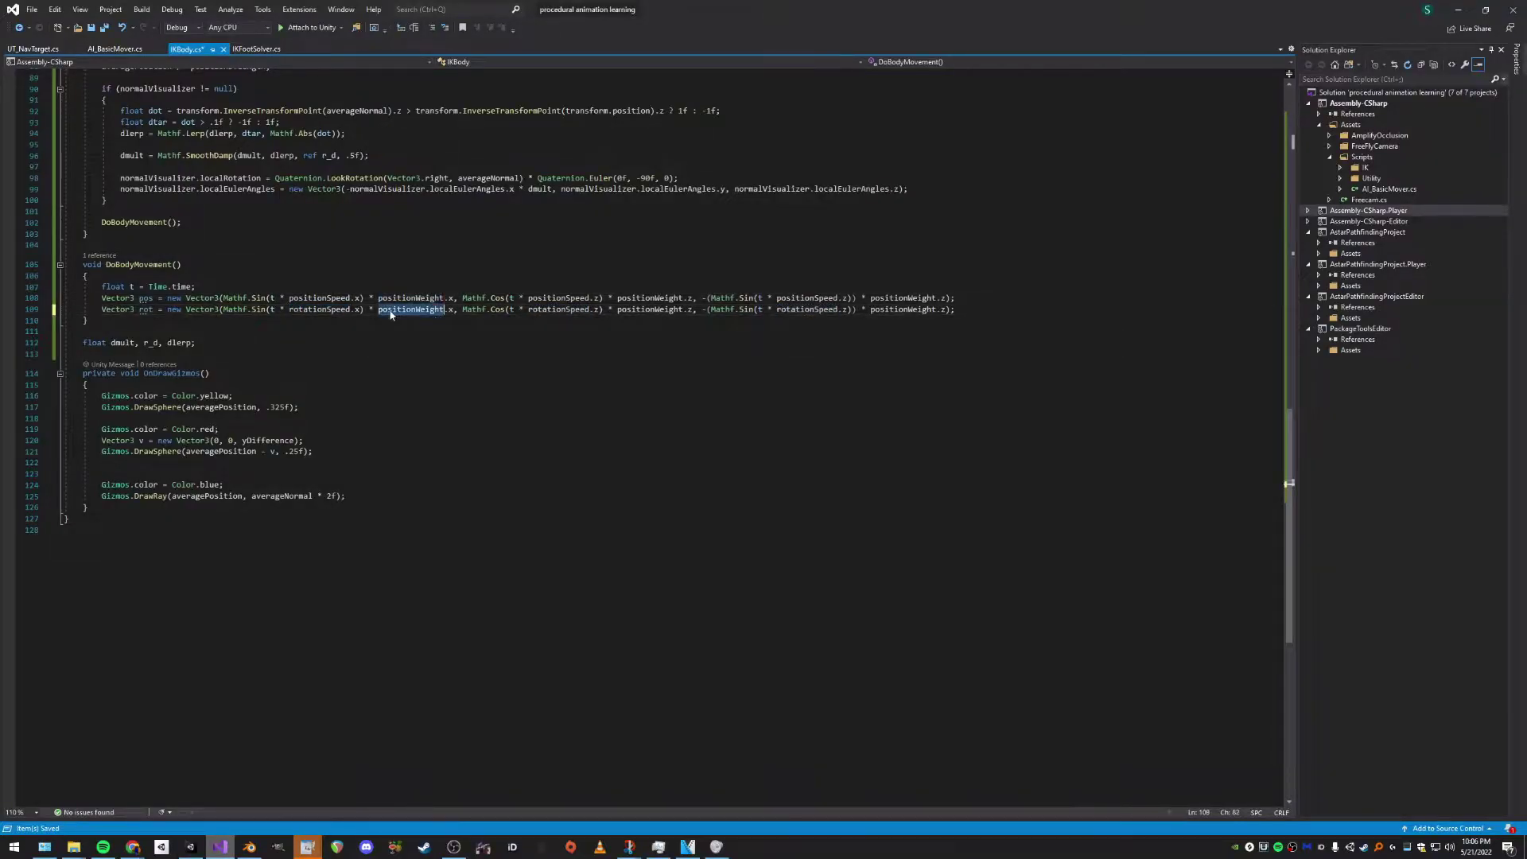
{"action": "type", "text": "ro"}
{"action": "key", "text": "Down"}
{"action": "key", "text": "Tab"}
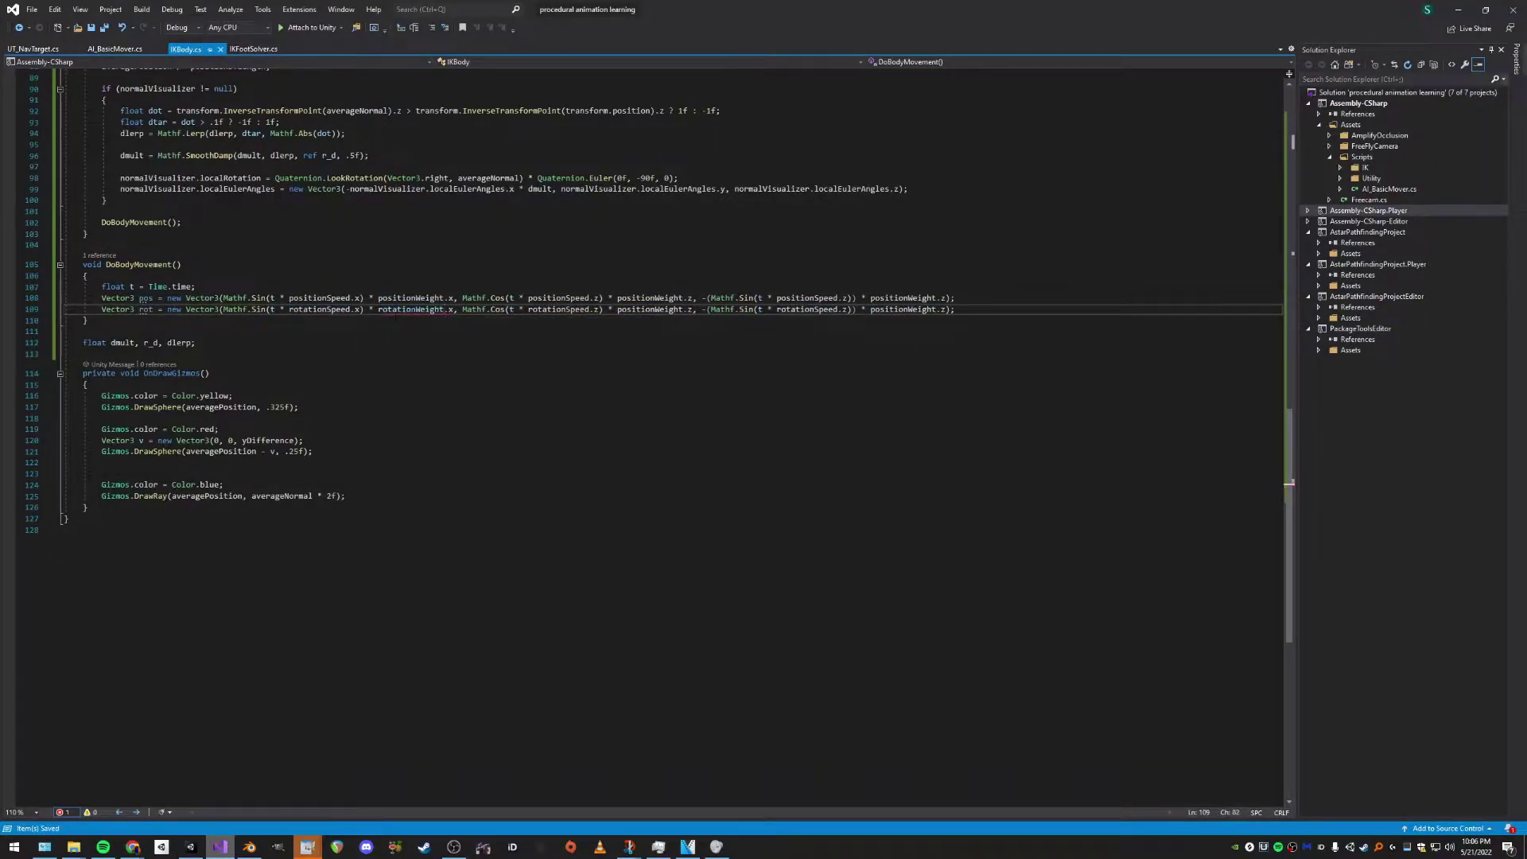
{"action": "double_click", "coordinate": [412, 315]}
{"action": "type", "text": "rotationWeight"}
{"action": "double_click", "coordinate": [903, 310]}
{"action": "type", "text": "rotationWeight"}
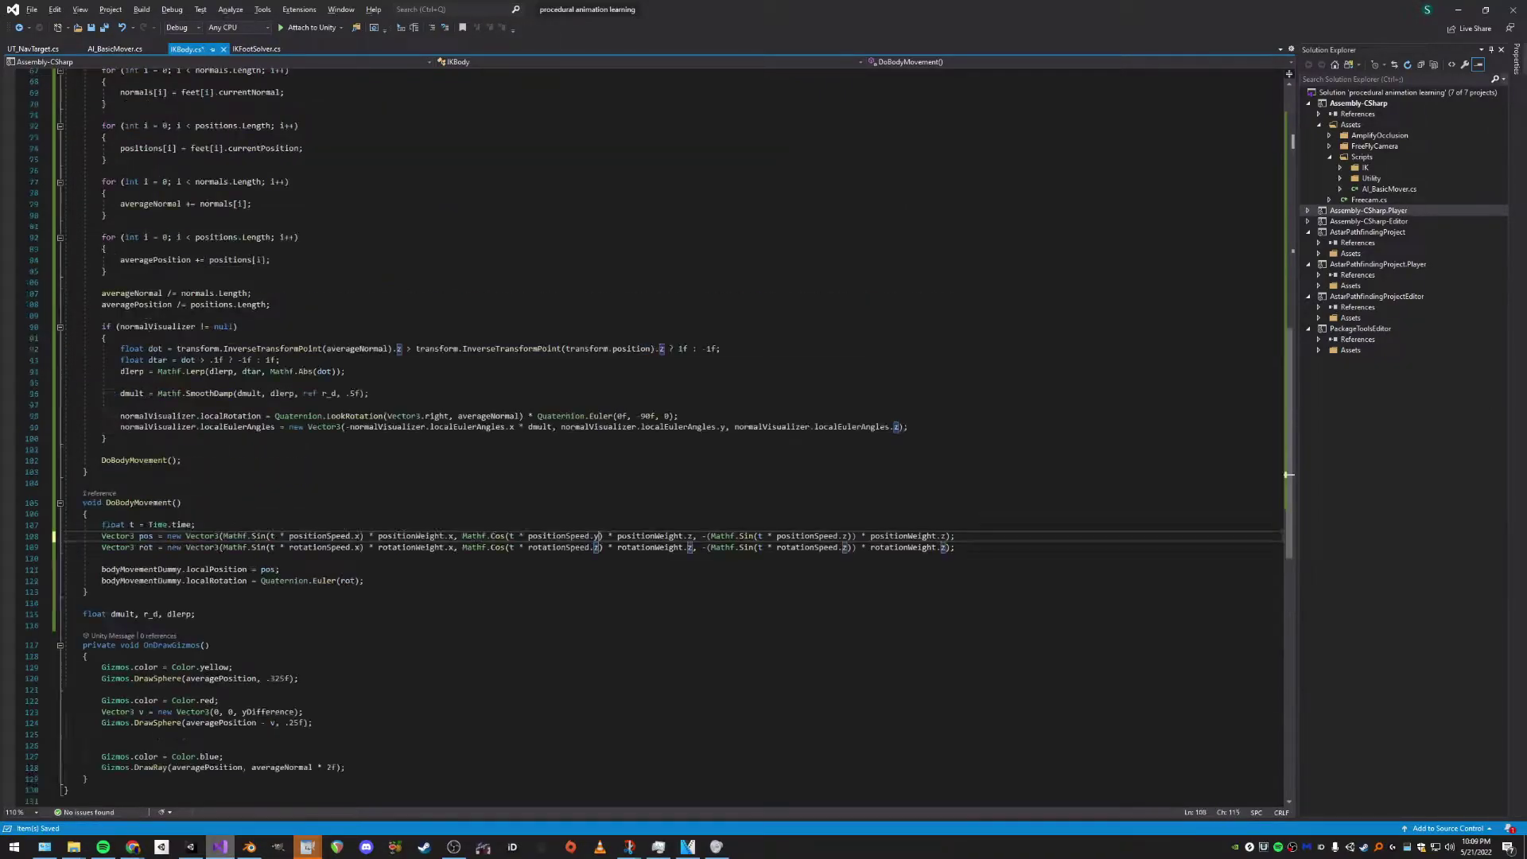
Change the .z components in the Cos terms of lines 108–109 to .y.
{"action": "key", "text": "Delete"}
{"action": "type", "text": "y"}
{"action": "key", "text": "Down"}
{"action": "key", "text": "BackSpace"}
{"action": "type", "text": "y"}
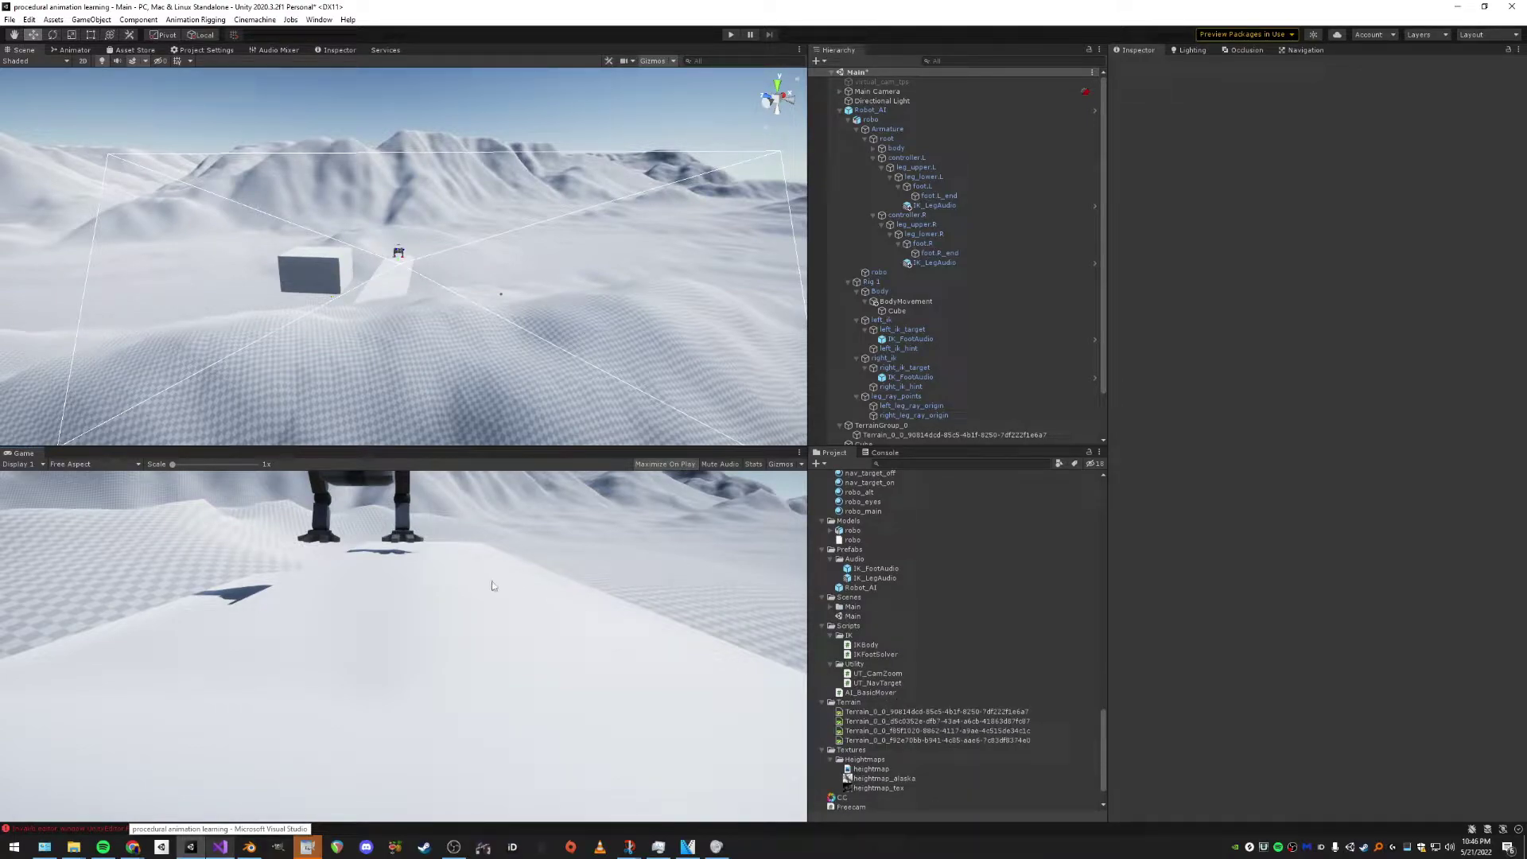
Configure the chicken_step Particle System, starting from the Scripts folder's context menu.
{"action": "right_click", "coordinate": [867, 628]}
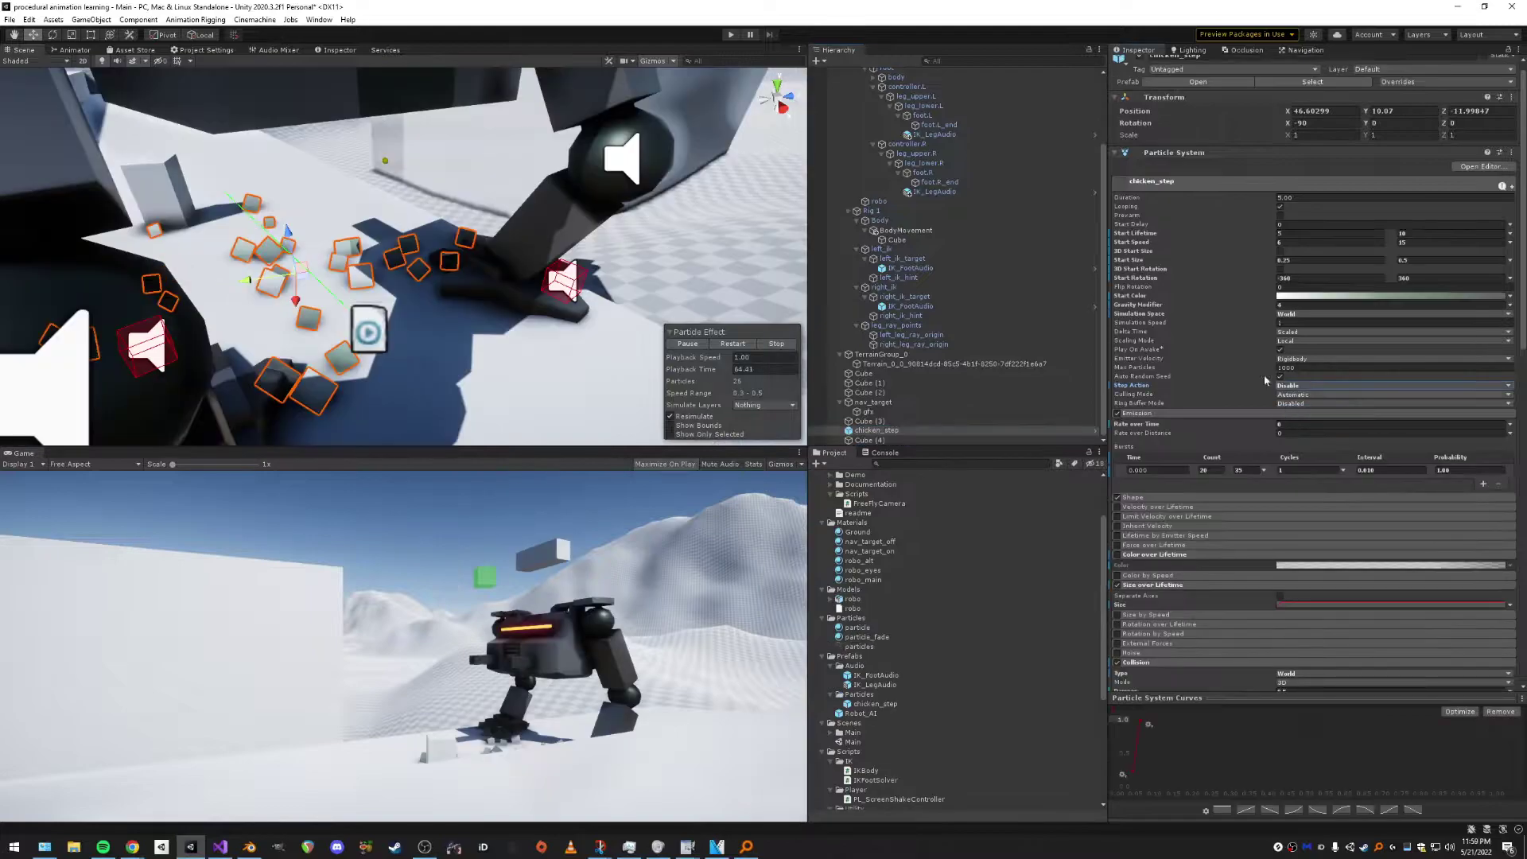
{"action": "scroll", "coordinate": [1201, 418], "scroll_direction": "down", "scroll_amount": 5}
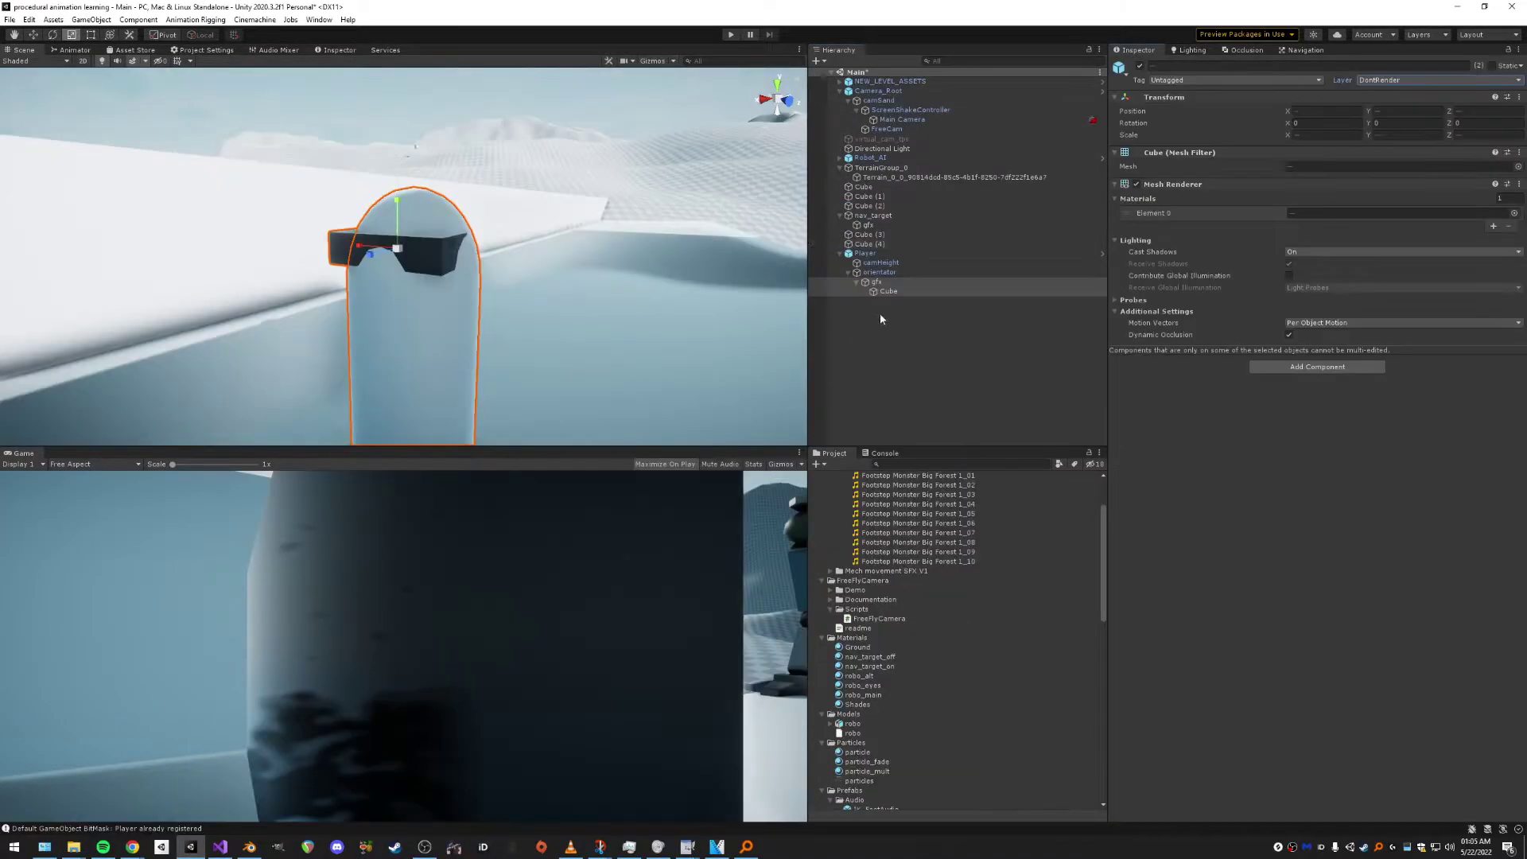
Inspect camHeight and Player in the Hierarchy and check the Player prefab's overrides.
{"action": "left_click", "coordinate": [895, 265]}
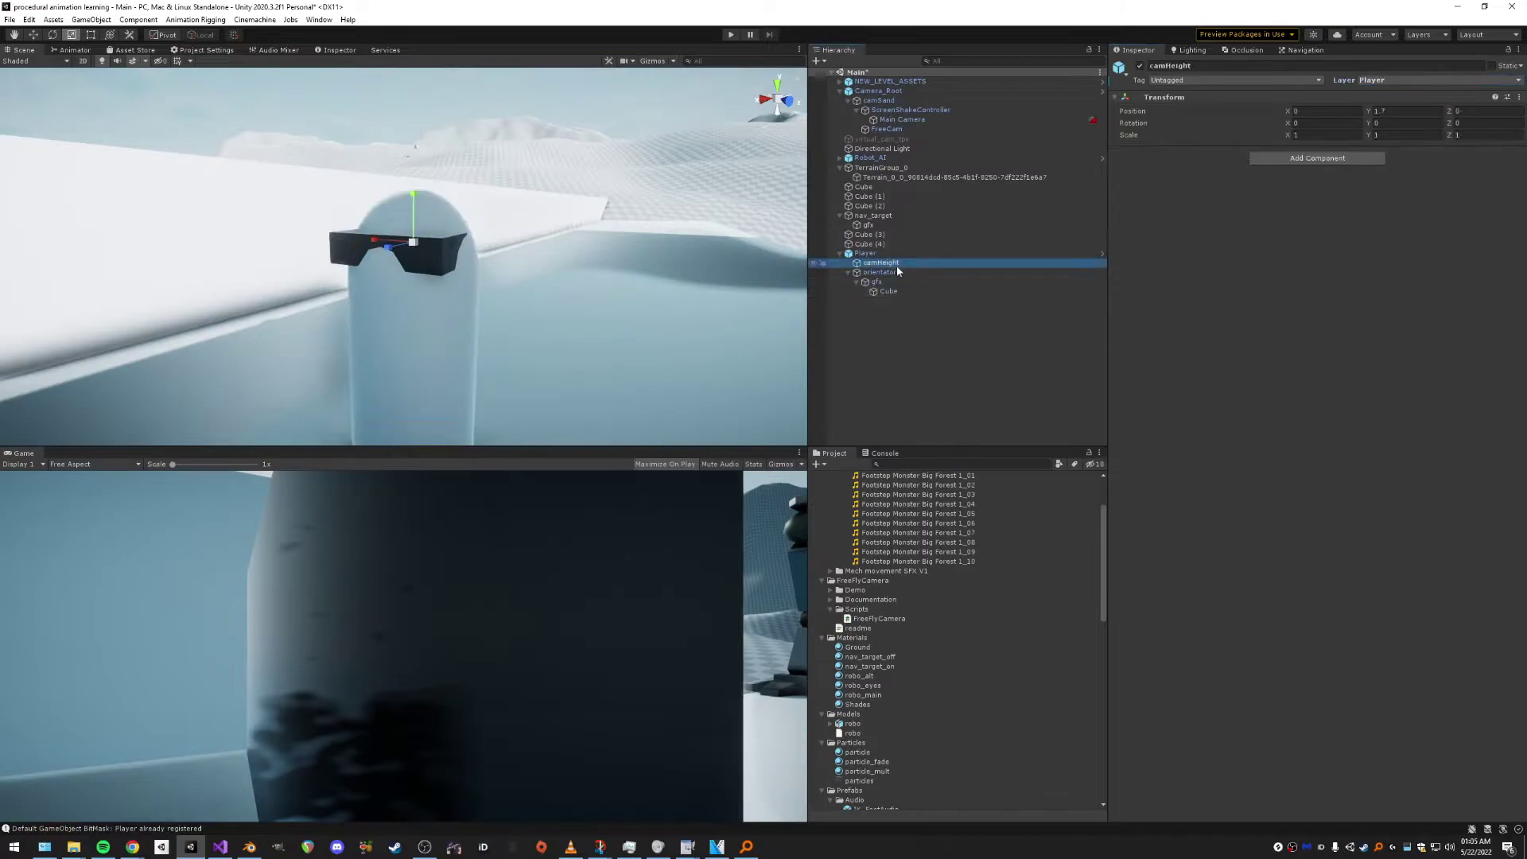
{"action": "left_click", "coordinate": [852, 255]}
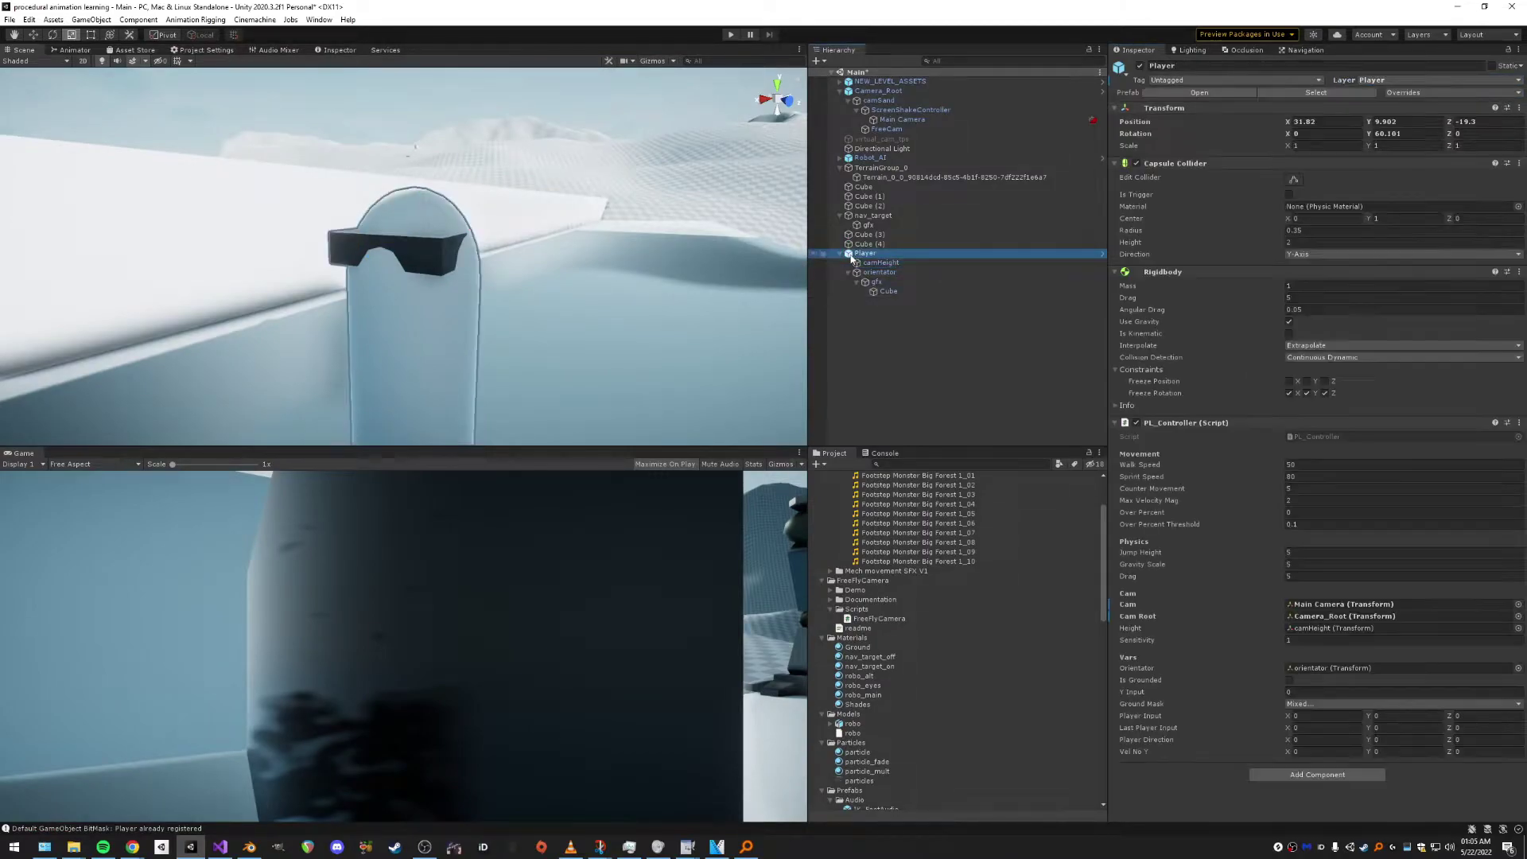
{"action": "left_click", "coordinate": [1434, 93]}
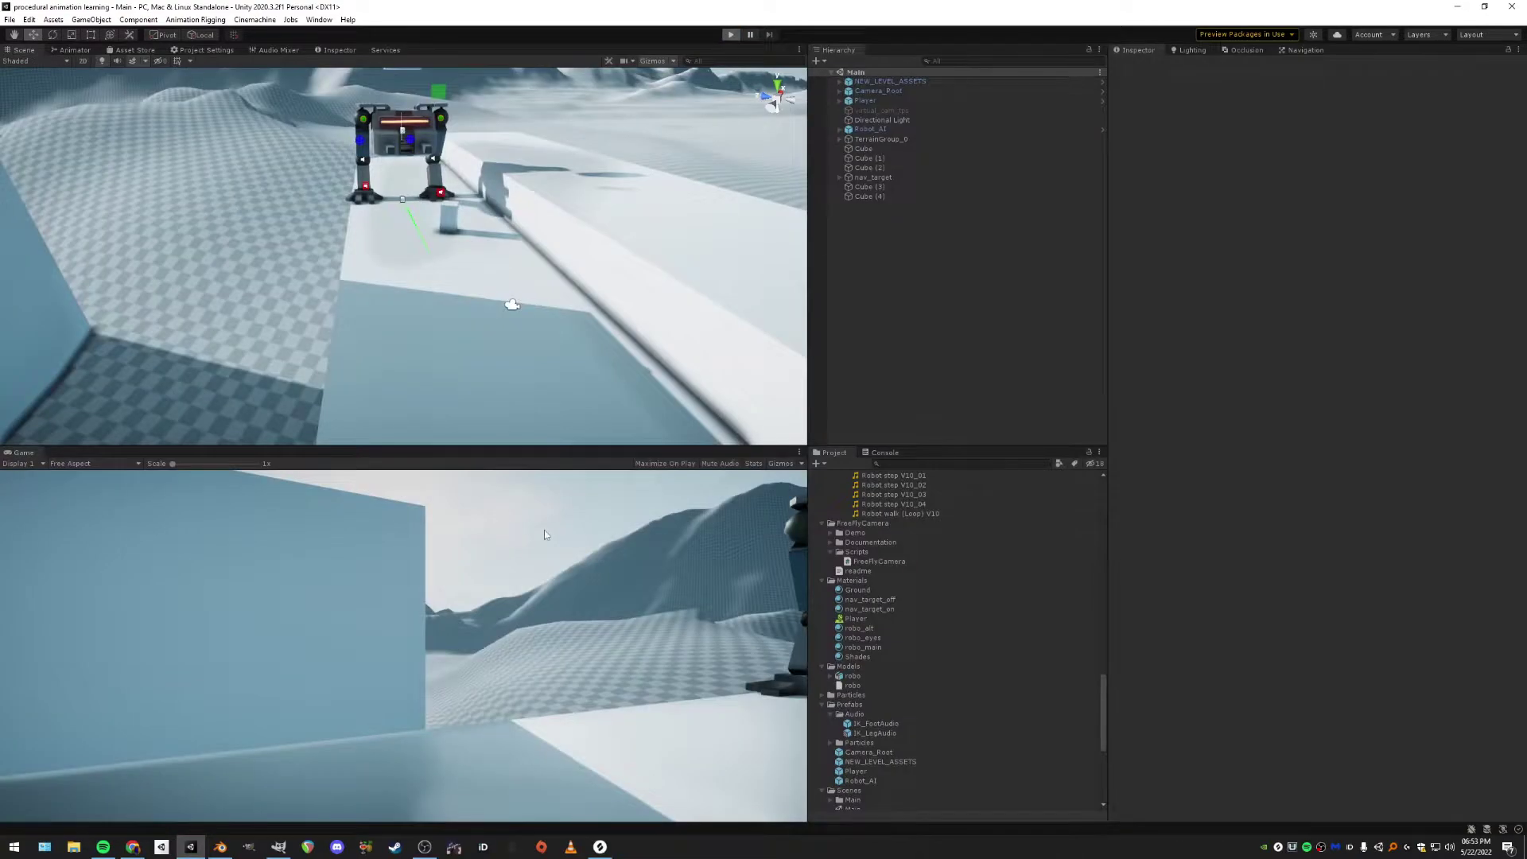
Play-test the robot walking, stop play mode, and switch over to Blender.
{"action": "key", "text": "ctrl+p"}
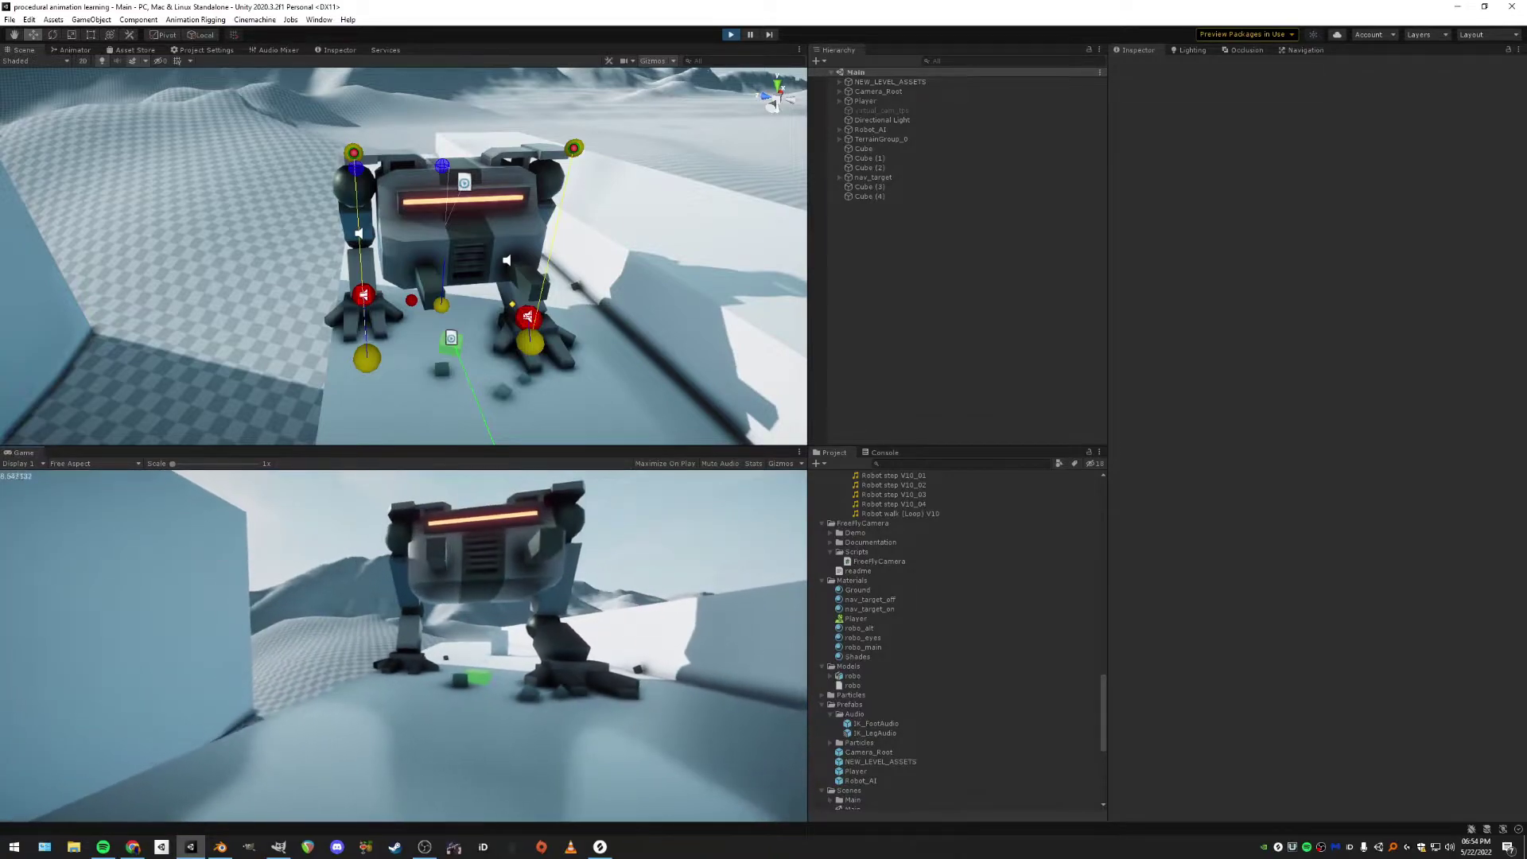
{"action": "key", "text": "ctrl+p"}
{"action": "key", "text": "alt+Tab"}
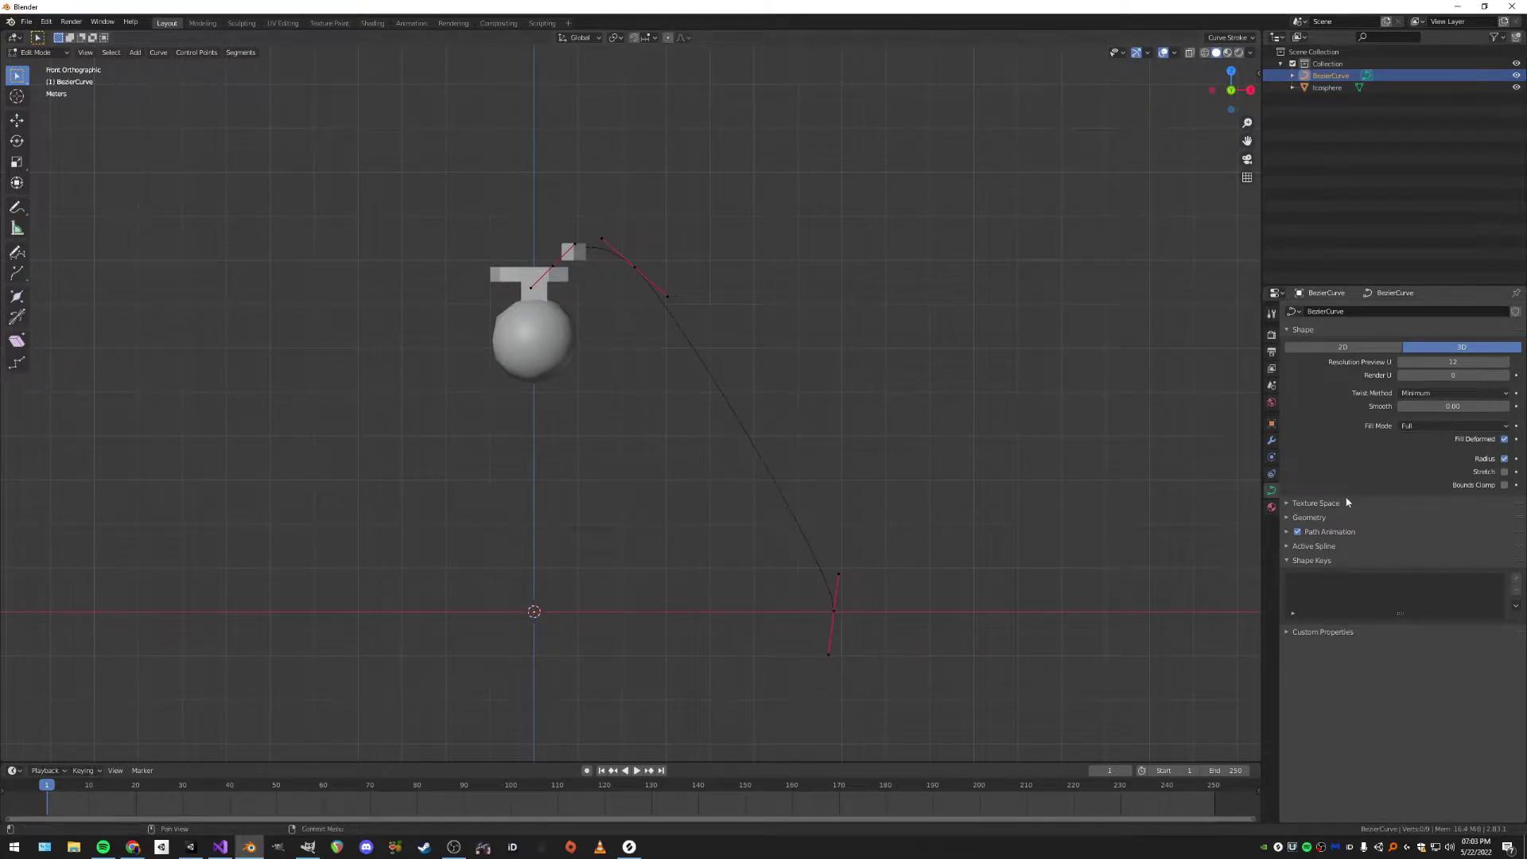
Set transform orientation to Gimbal, inspect the four-legged creature, and save 'big guy with 4 legs.blend'.
{"action": "scroll", "coordinate": [626, 424], "scroll_direction": "up", "scroll_amount": 2}
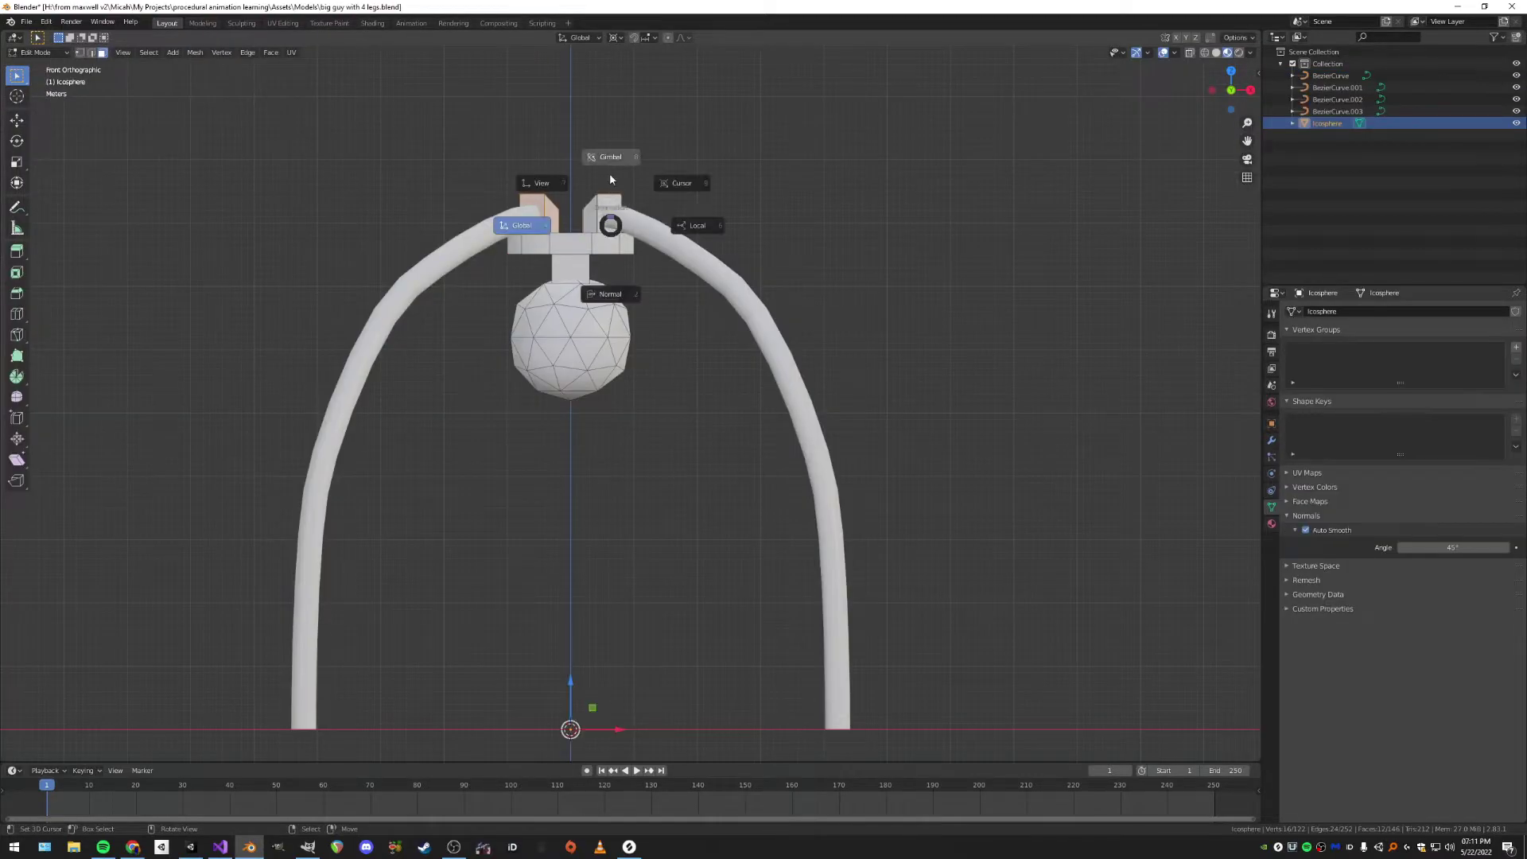
{"action": "left_click", "coordinate": [611, 179]}
{"action": "scroll", "coordinate": [621, 239], "scroll_direction": "up", "scroll_amount": 2}
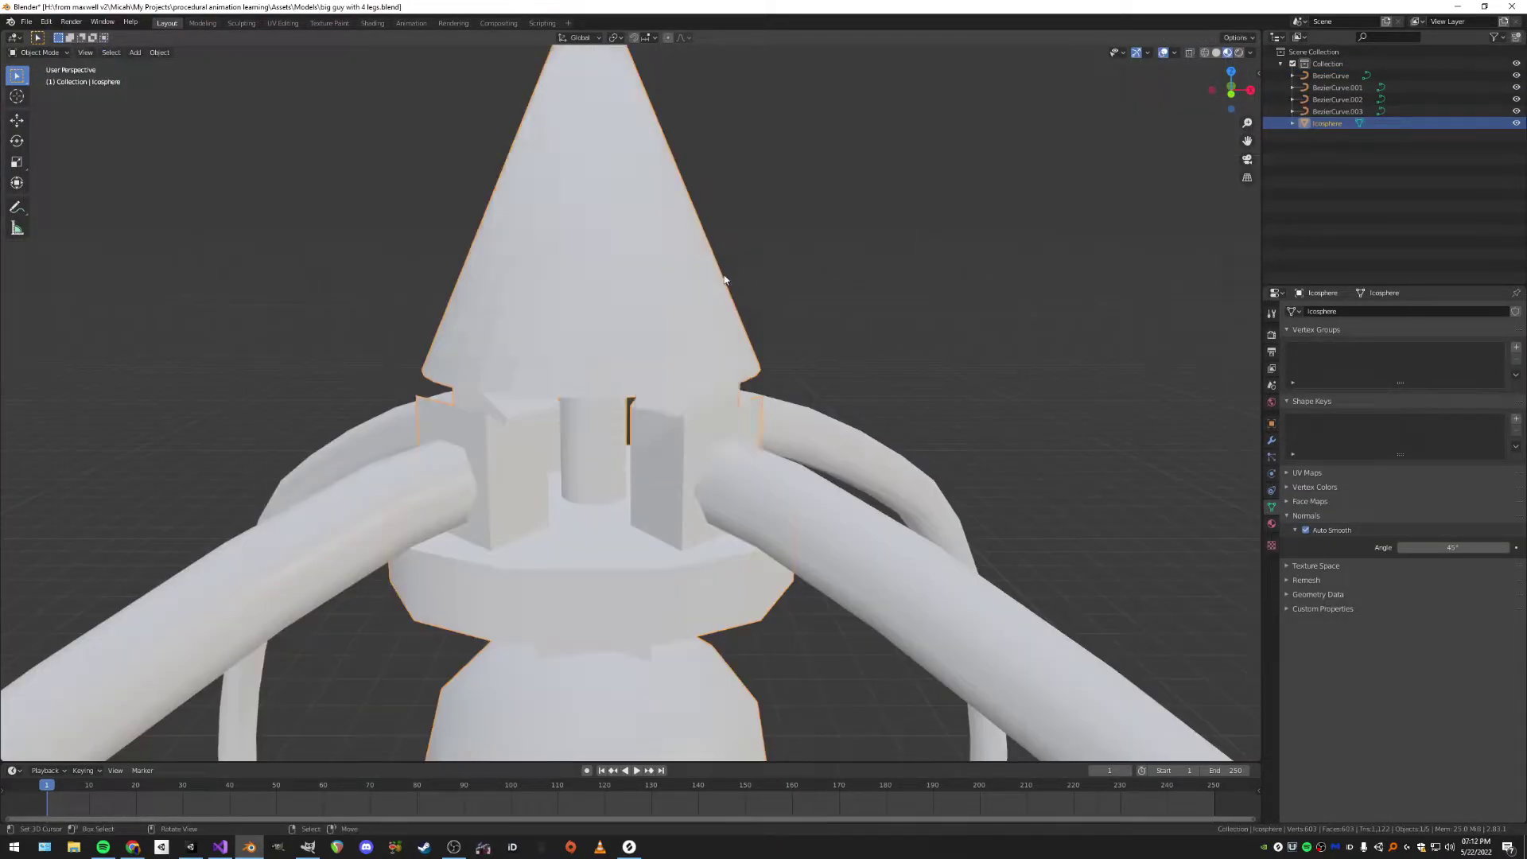
{"action": "scroll", "coordinate": [634, 255], "scroll_direction": "down", "scroll_amount": 5}
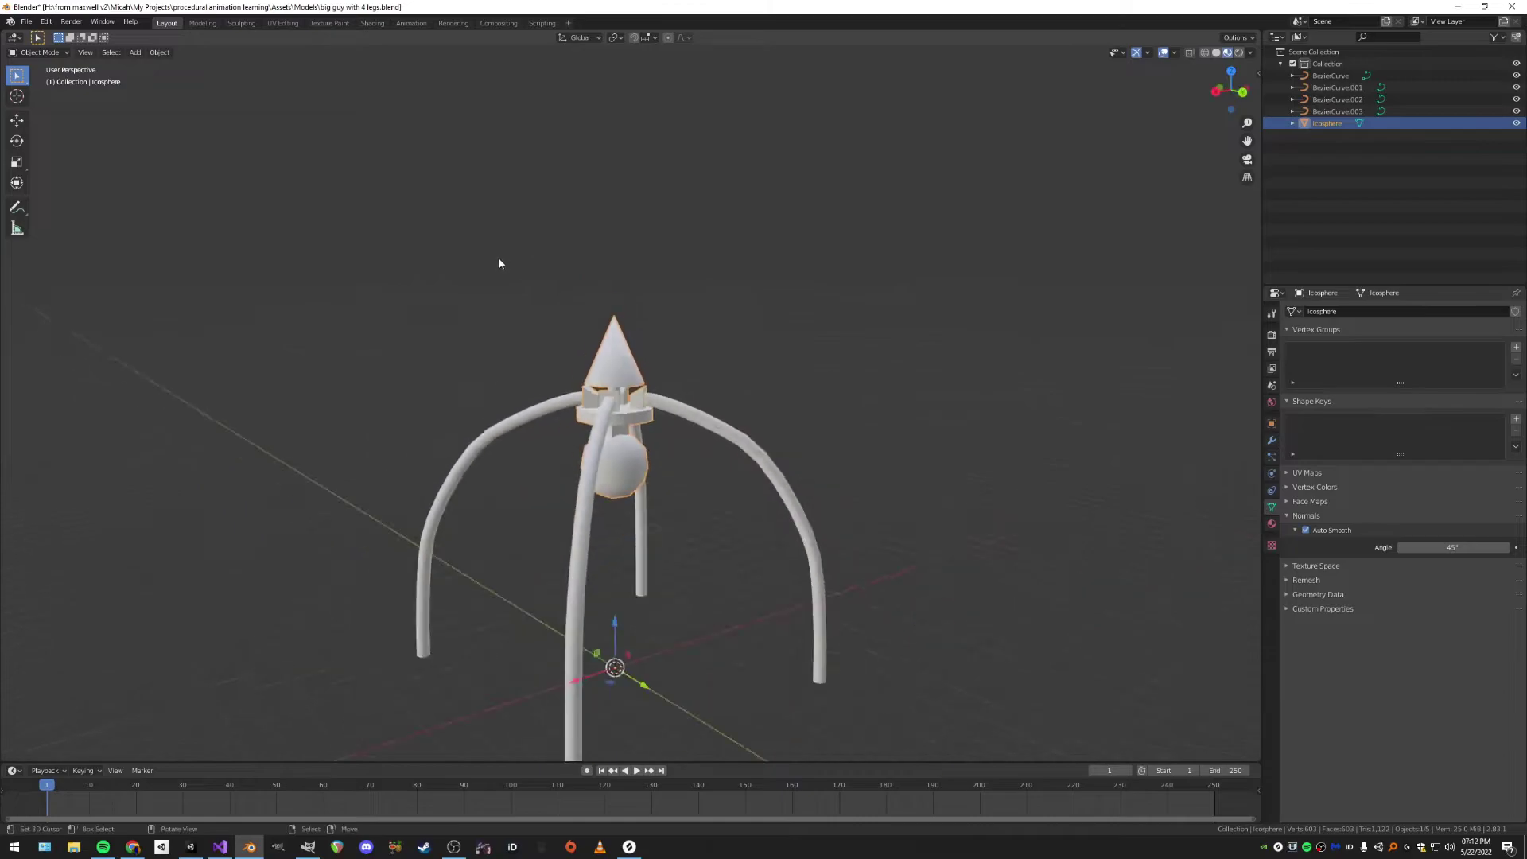
{"action": "middle_click_drag", "start_coordinate": [502, 263], "coordinate": [754, 263]}
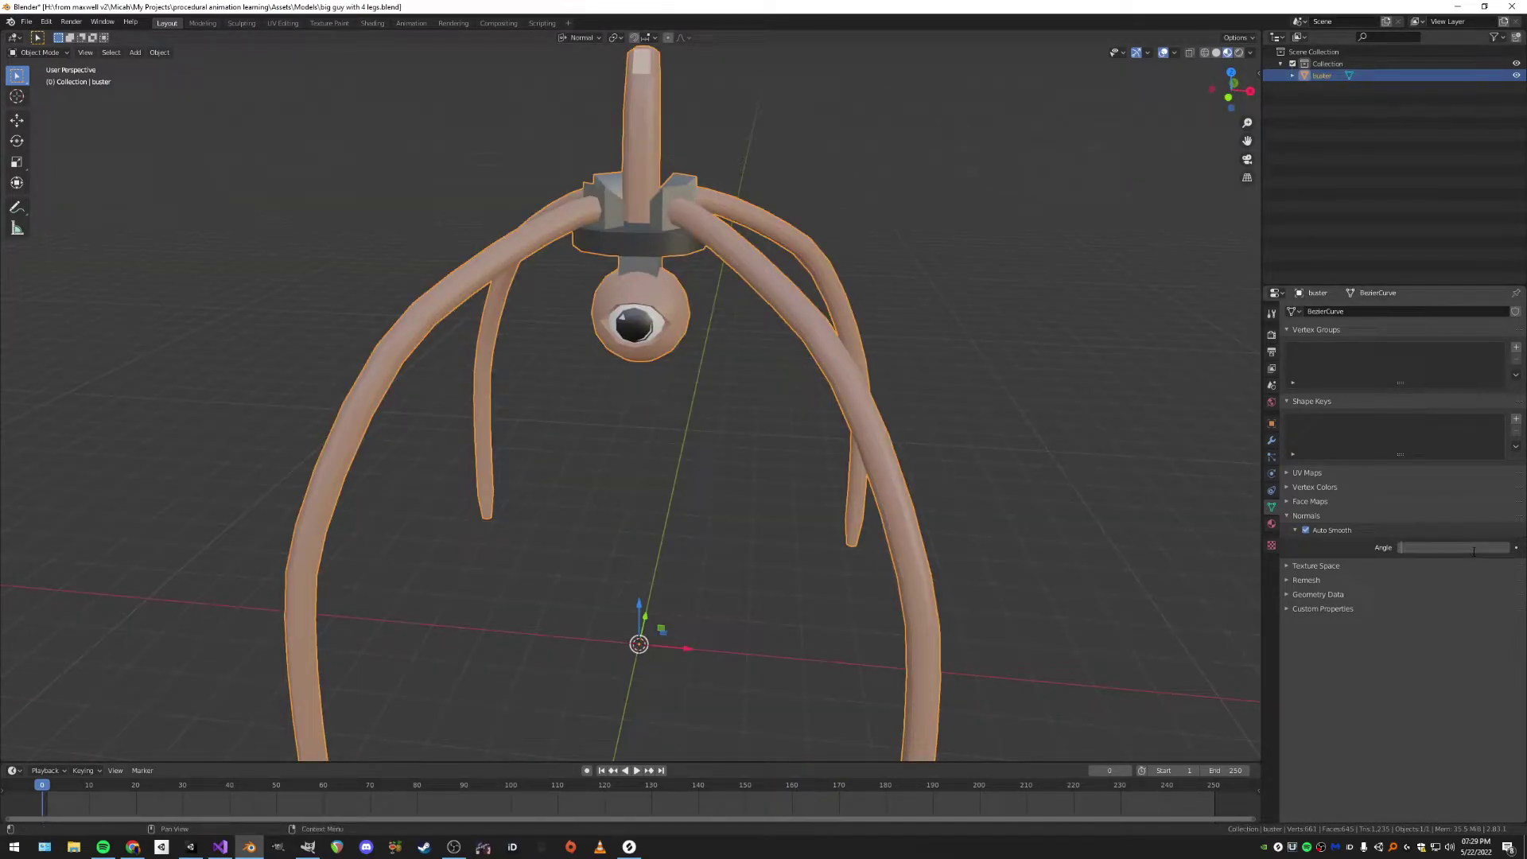
{"action": "middle_click_drag", "start_coordinate": [1067, 467], "coordinate": [797, 413]}
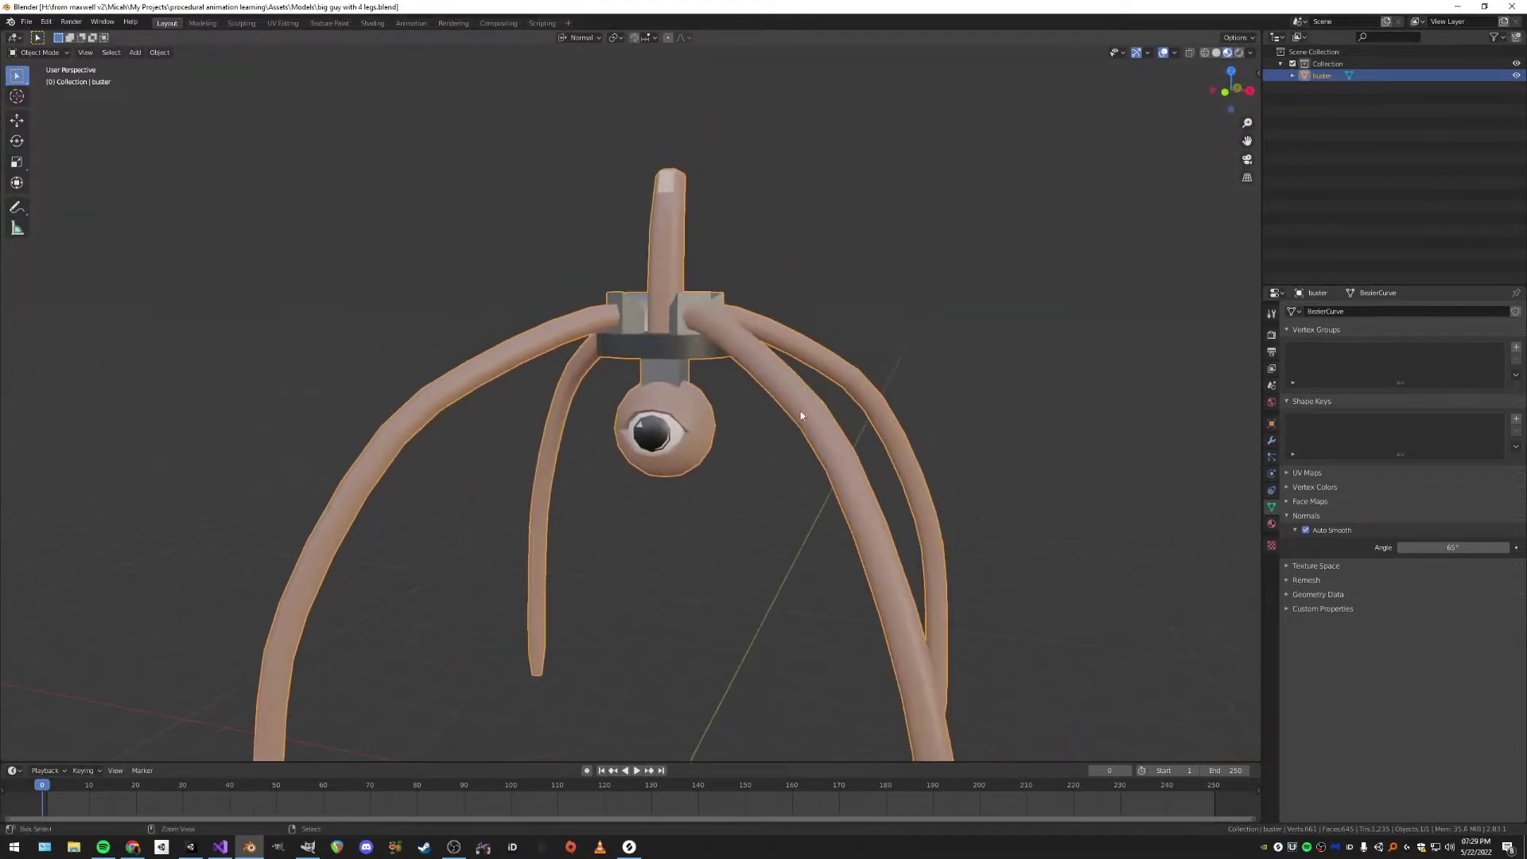
{"action": "key", "text": "ctrl+s"}
Add a new vertex group, then rotate the eyeball faces about Z in Edit Mode.
{"action": "left_click", "coordinate": [1516, 348]}
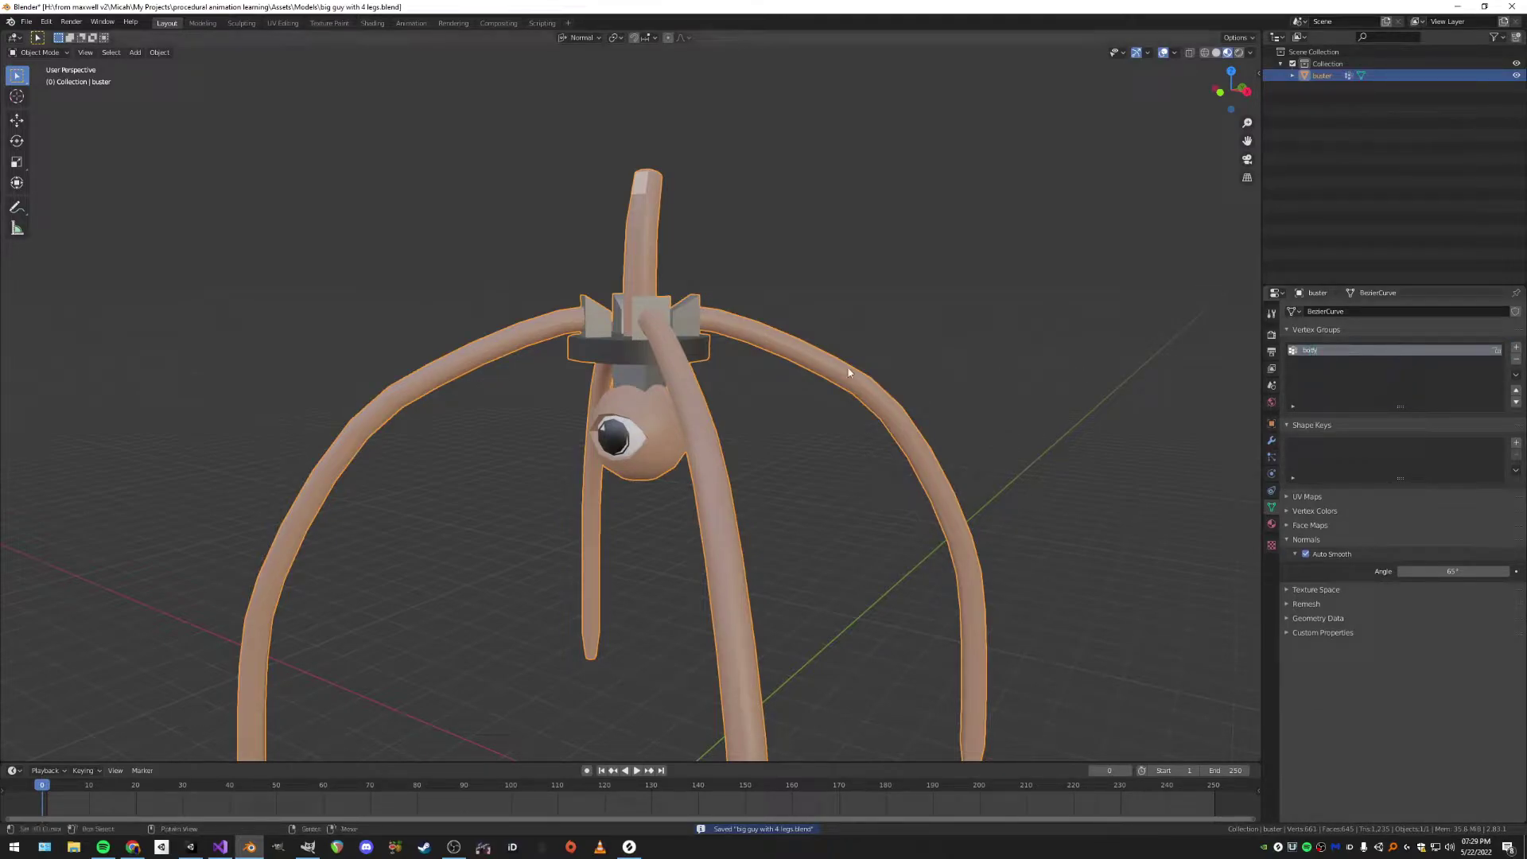
{"action": "key", "text": "Tab"}
{"action": "scroll", "coordinate": [714, 363], "scroll_direction": "up", "scroll_amount": 5}
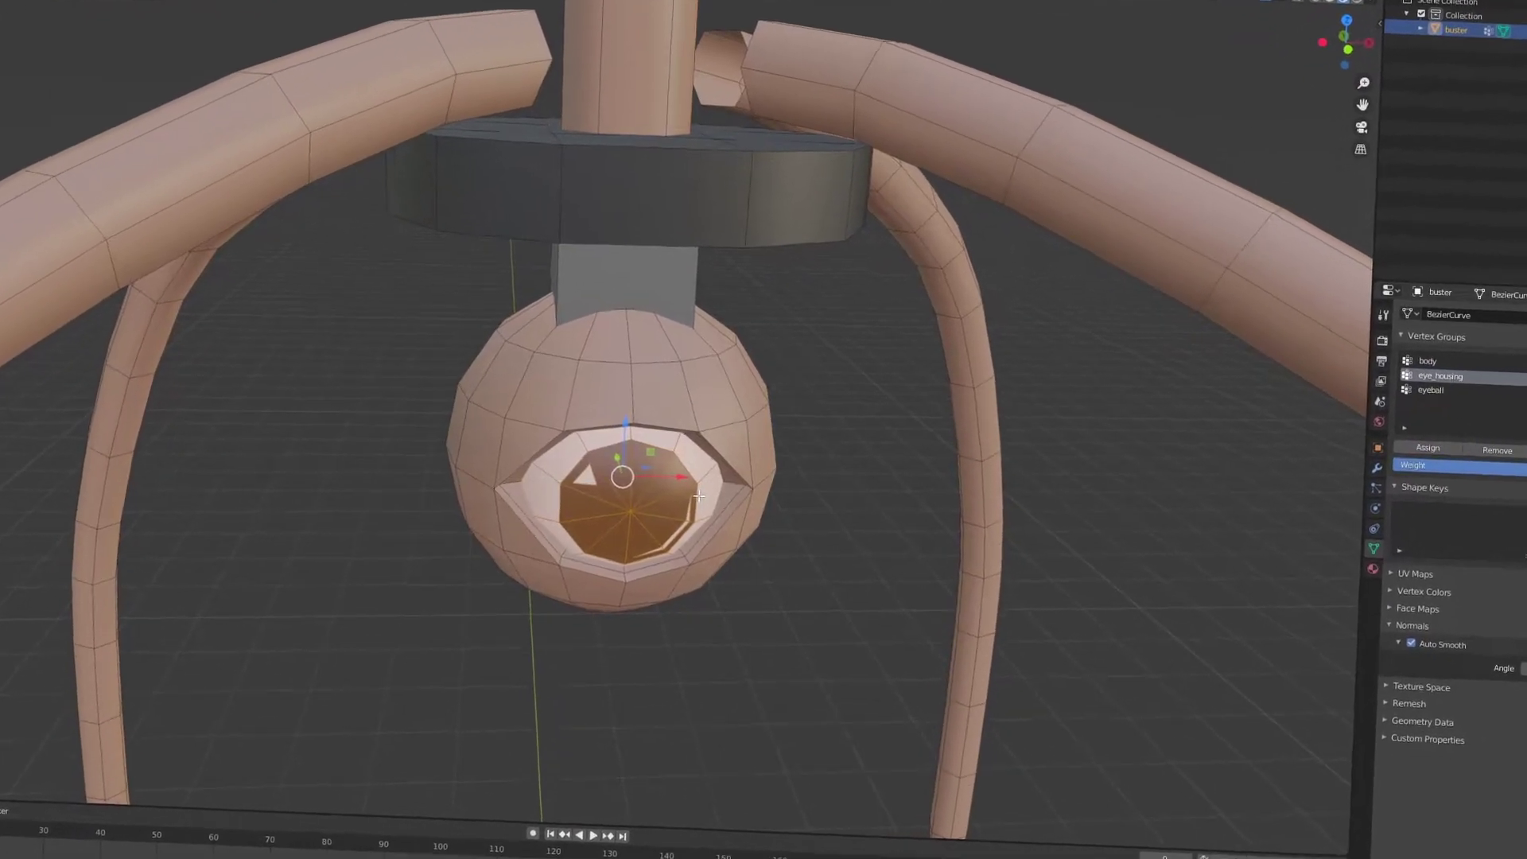
{"action": "key", "text": "r"}
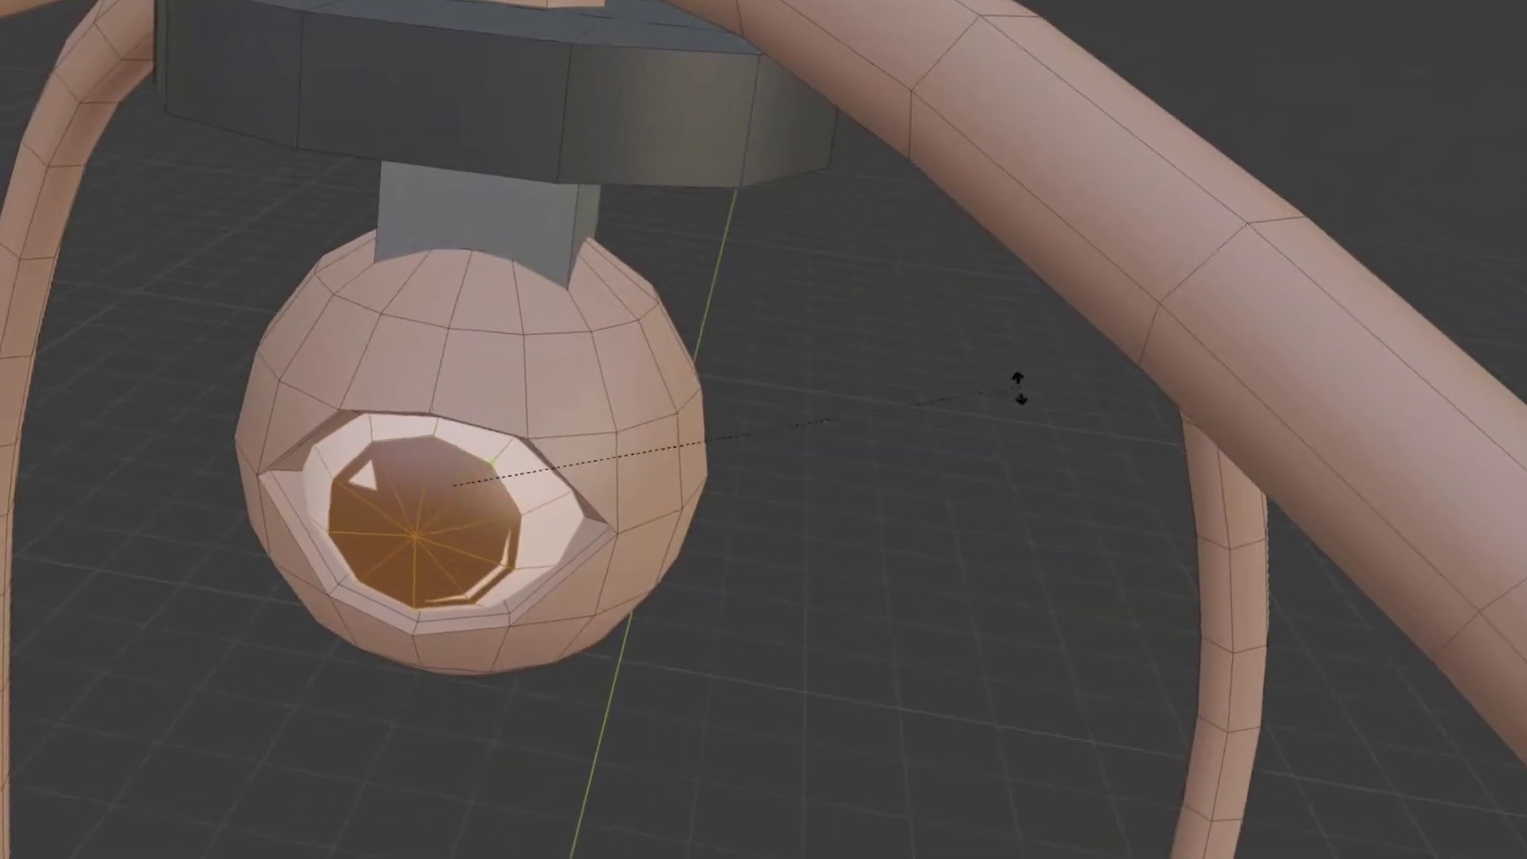
{"action": "key", "text": "z"}
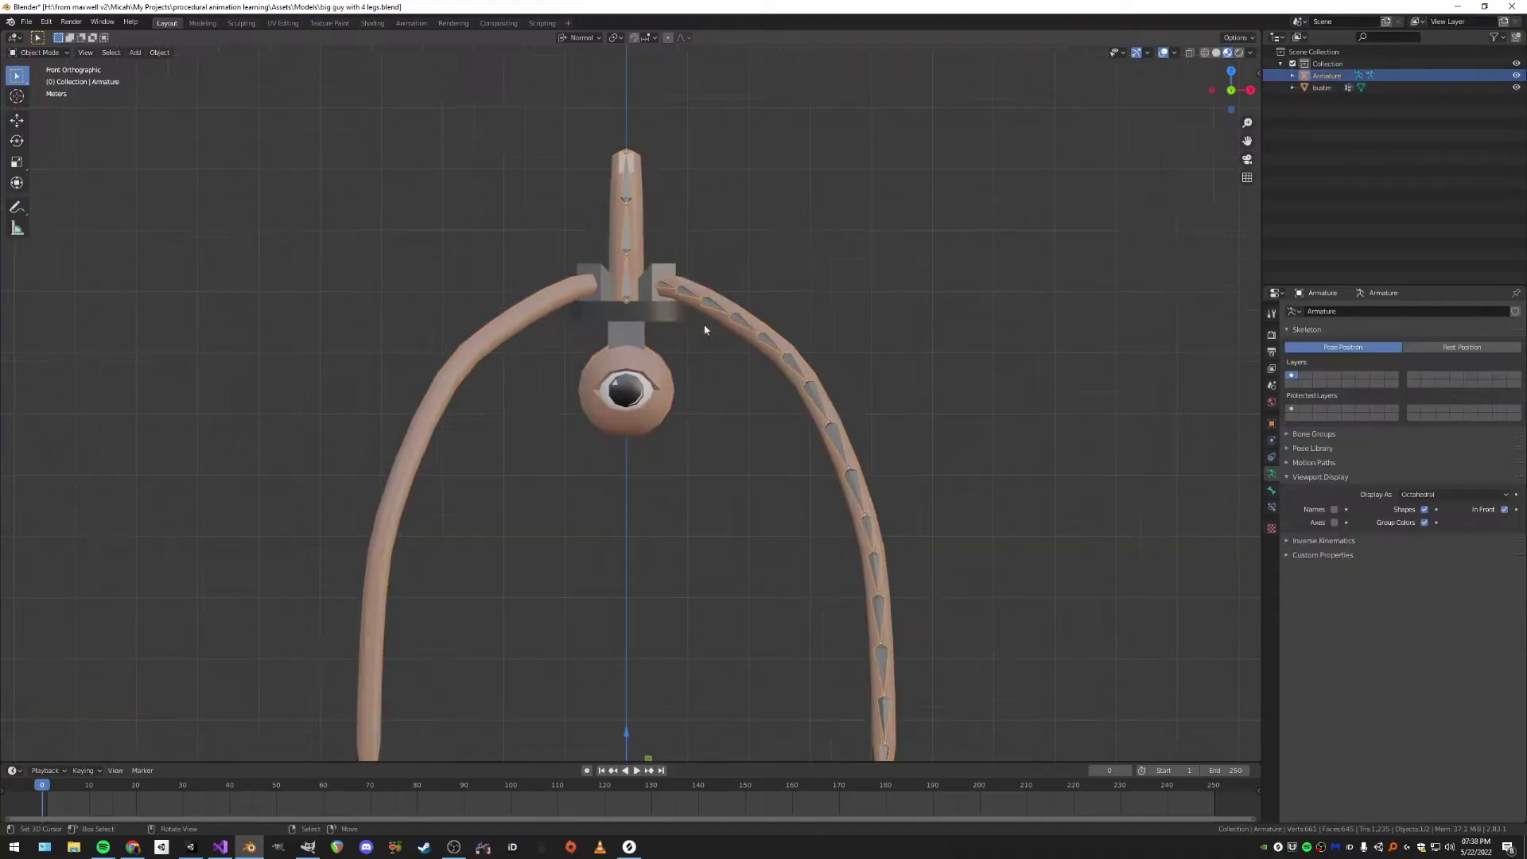
Set the pivot to Median Point and raise the bone along Z to sit between collar and eyeball.
{"action": "scroll", "coordinate": [686, 291], "scroll_direction": "up", "scroll_amount": 2}
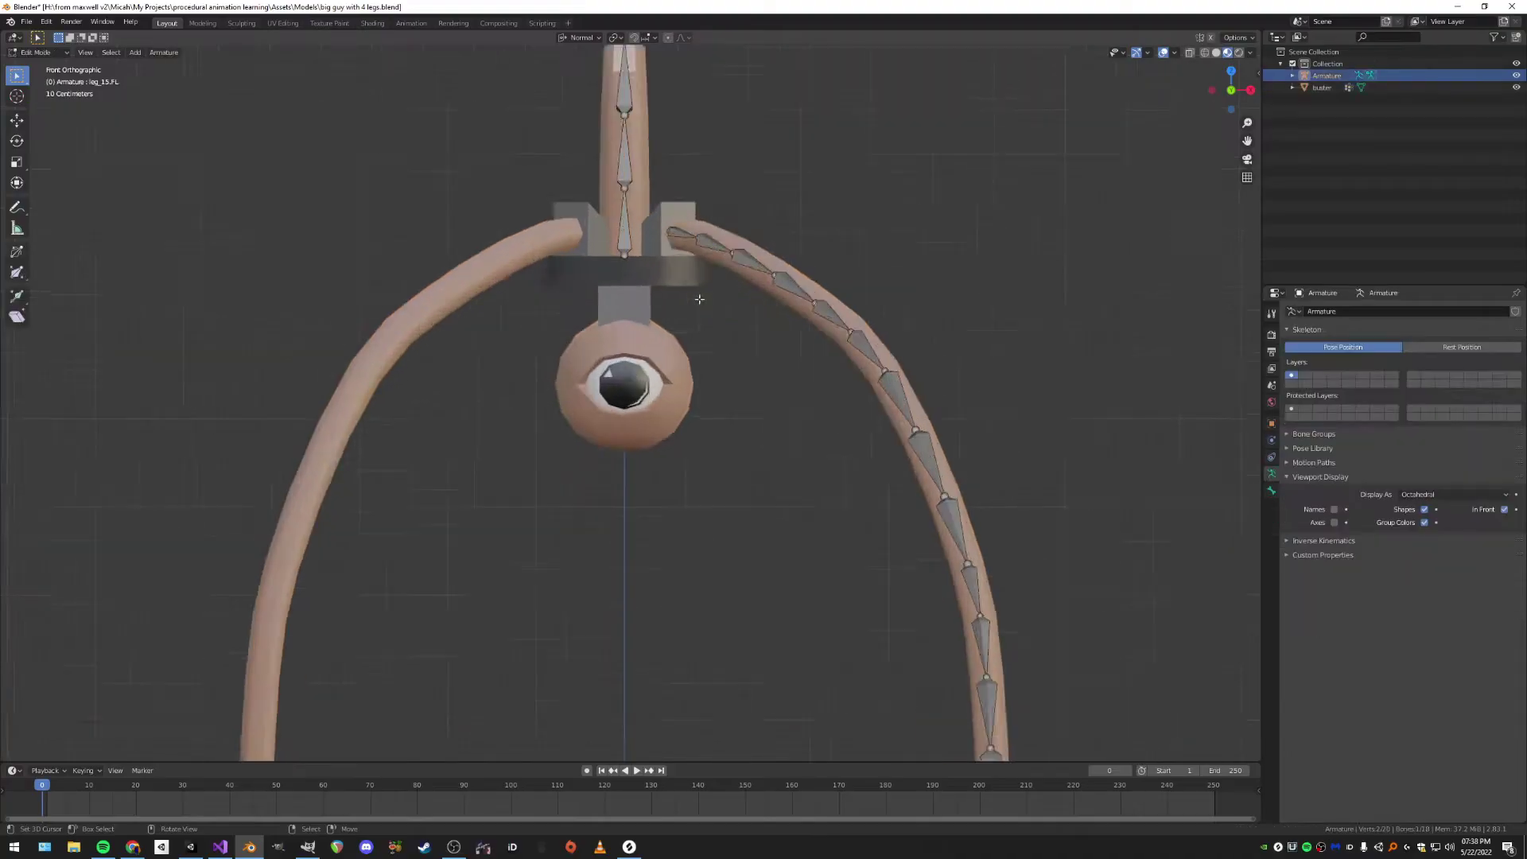
{"action": "scroll", "coordinate": [685, 292], "scroll_direction": "down", "scroll_amount": 3}
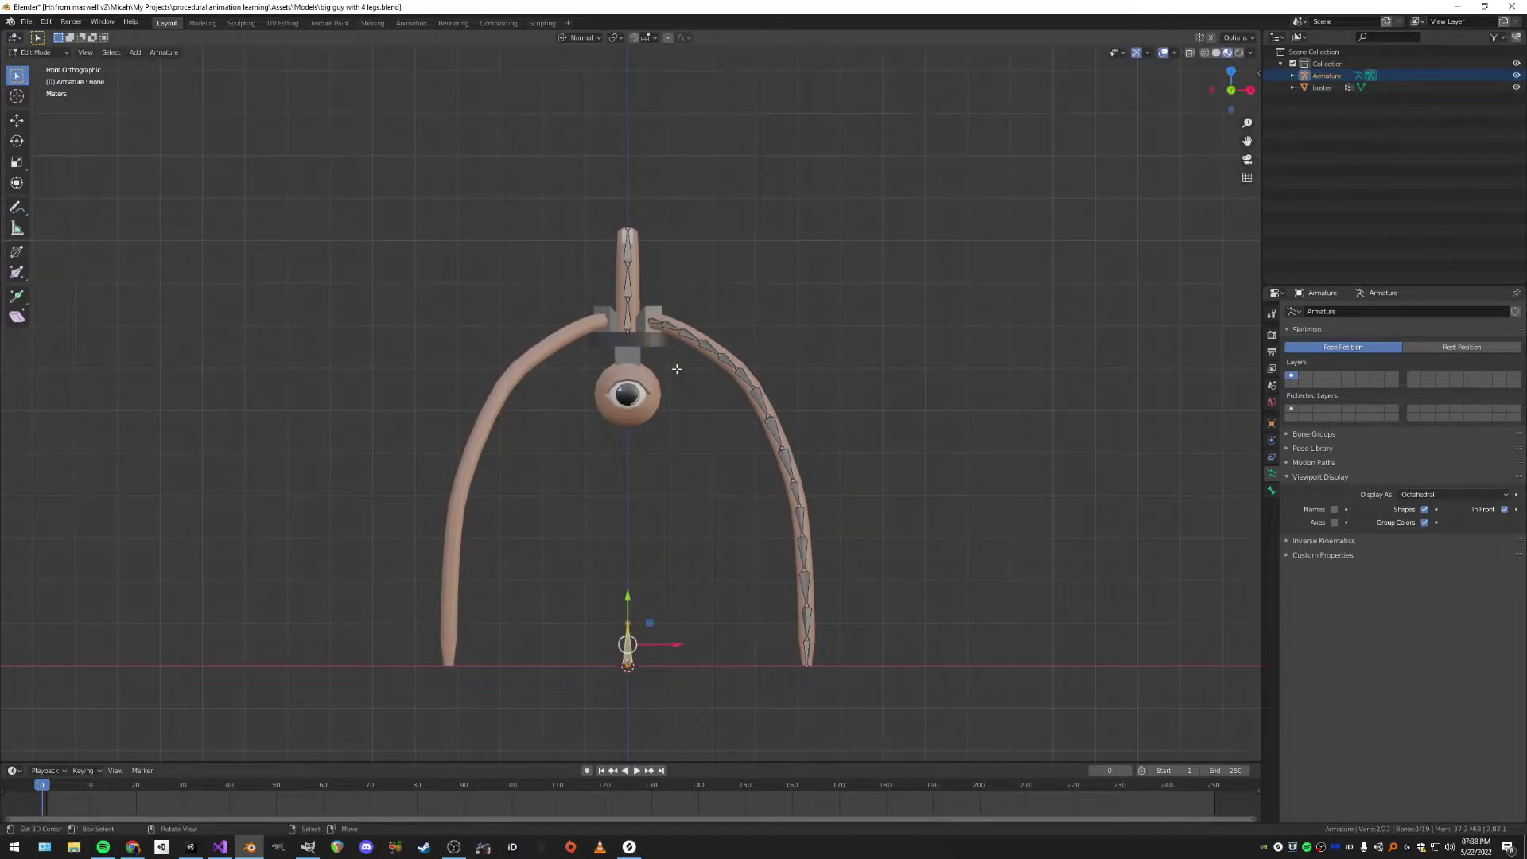
{"action": "left_click", "coordinate": [666, 317]}
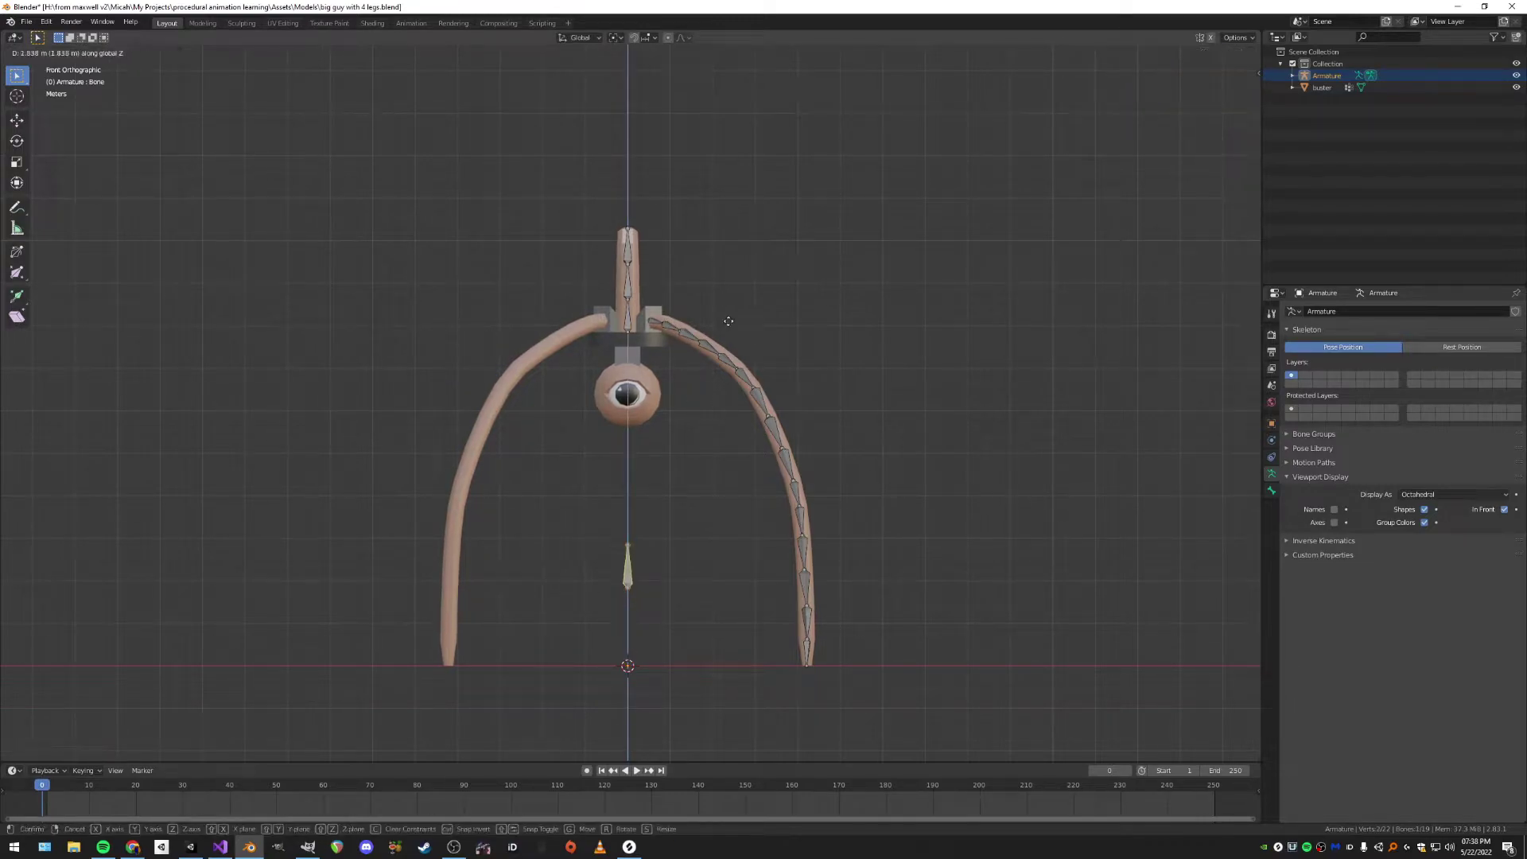
{"action": "left_click", "coordinate": [731, 105]}
{"action": "scroll", "coordinate": [674, 248], "scroll_direction": "up", "scroll_amount": 8}
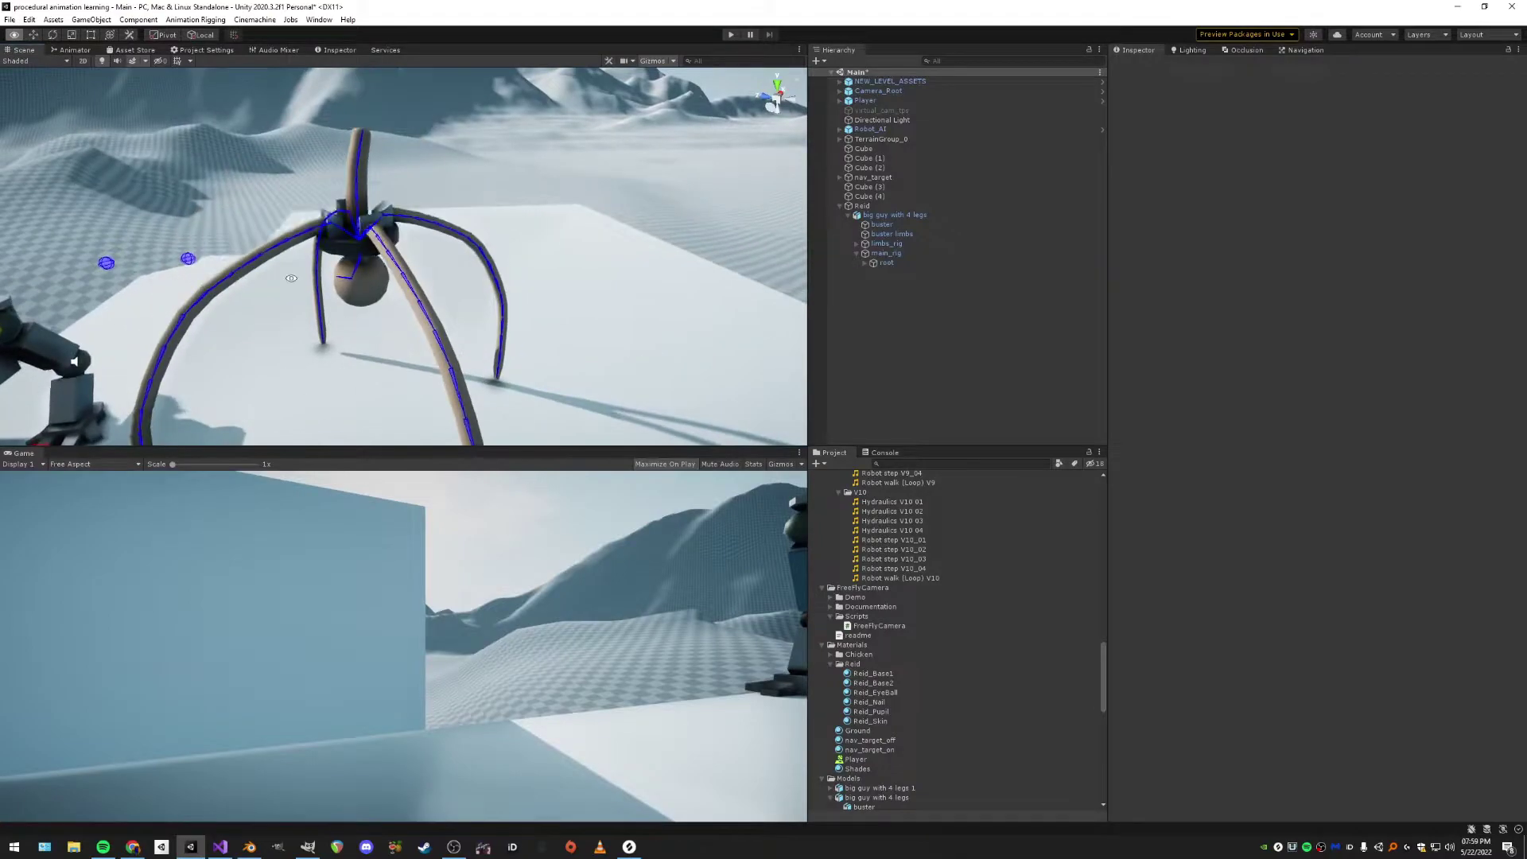
{"action": "left_click_drag", "start_coordinate": [478, 223], "coordinate": [651, 242], "text": "alt"}
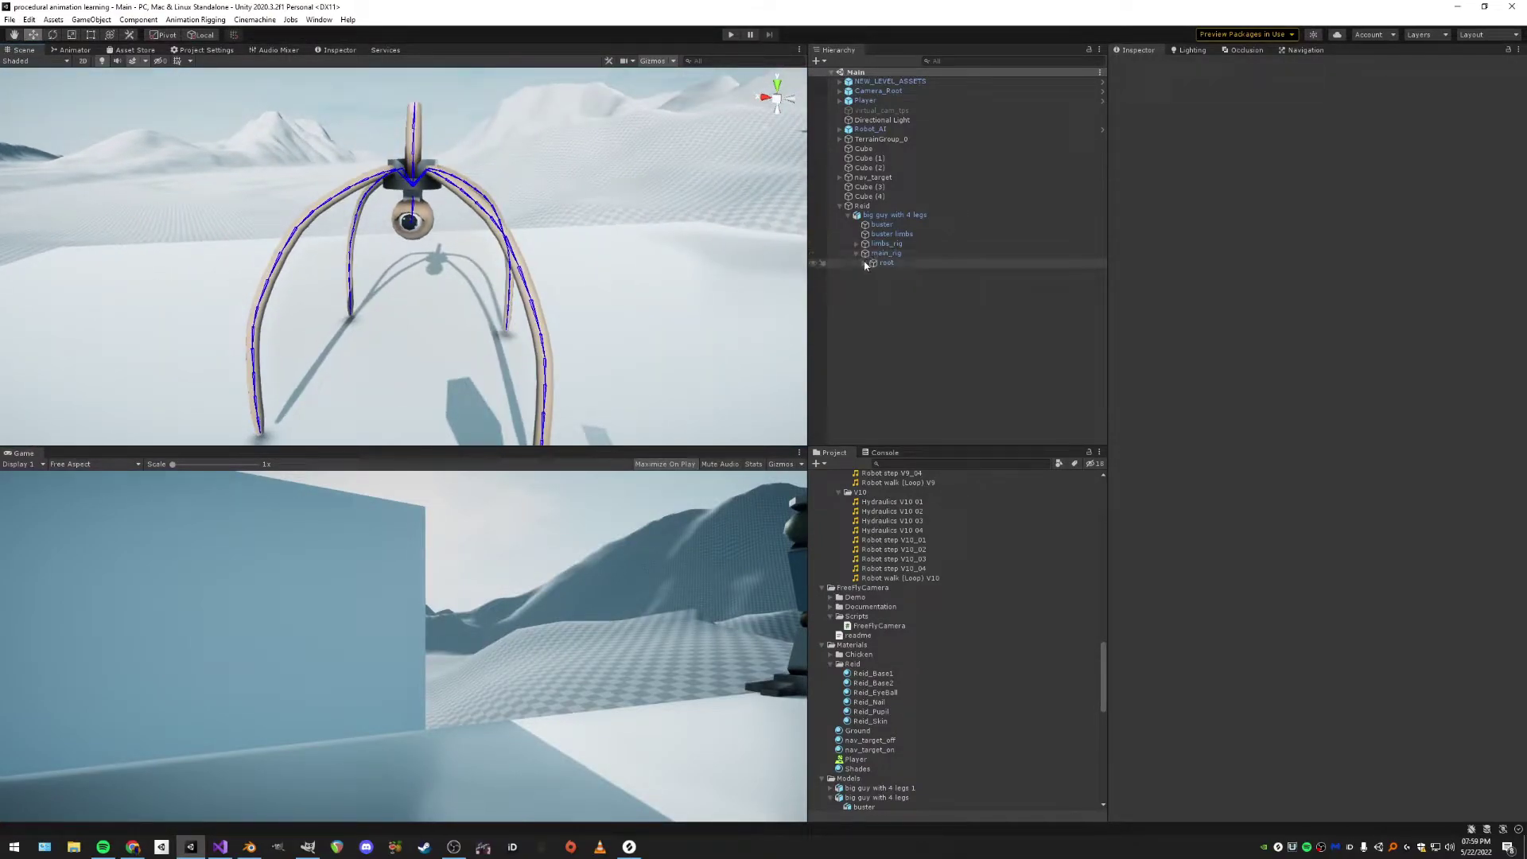
Run Animation Rigging Rig Setup on Reid and inspect the new Rig 1 object's options.
{"action": "left_click", "coordinate": [859, 206]}
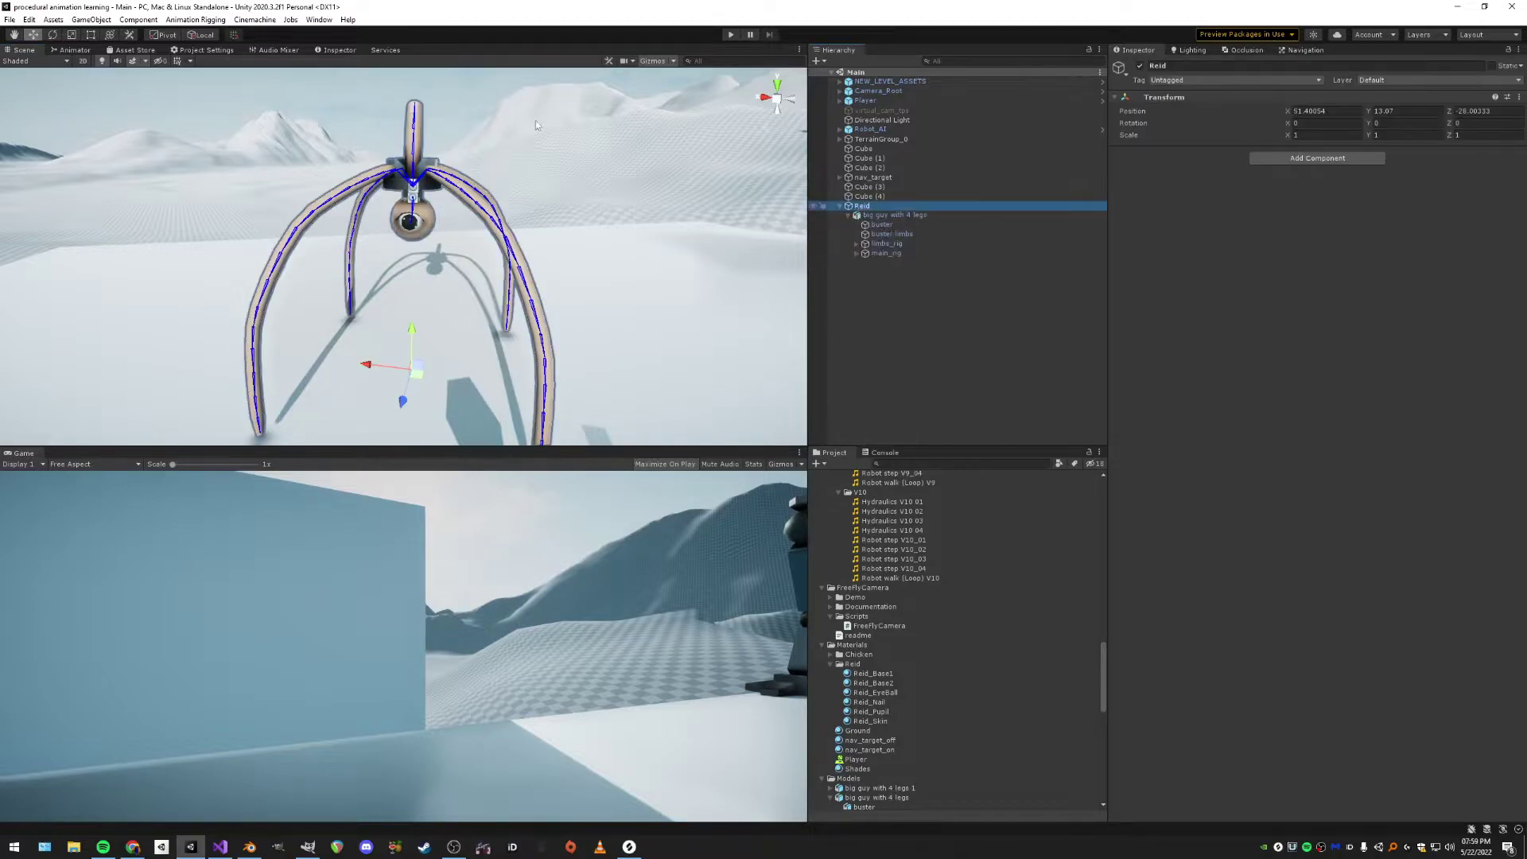
{"action": "left_click", "coordinate": [203, 90]}
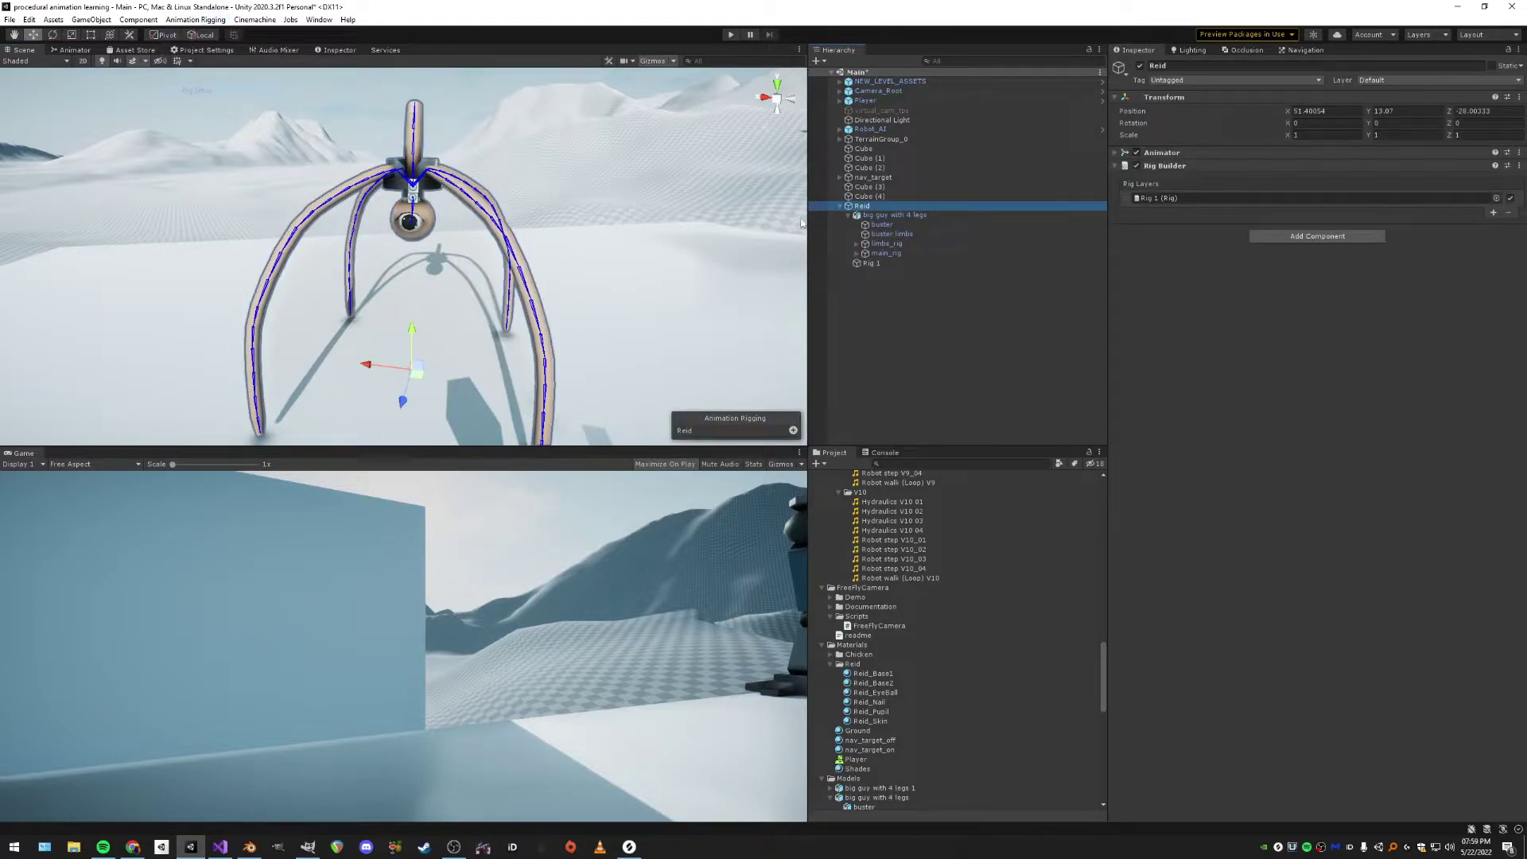
{"action": "left_click", "coordinate": [872, 263]}
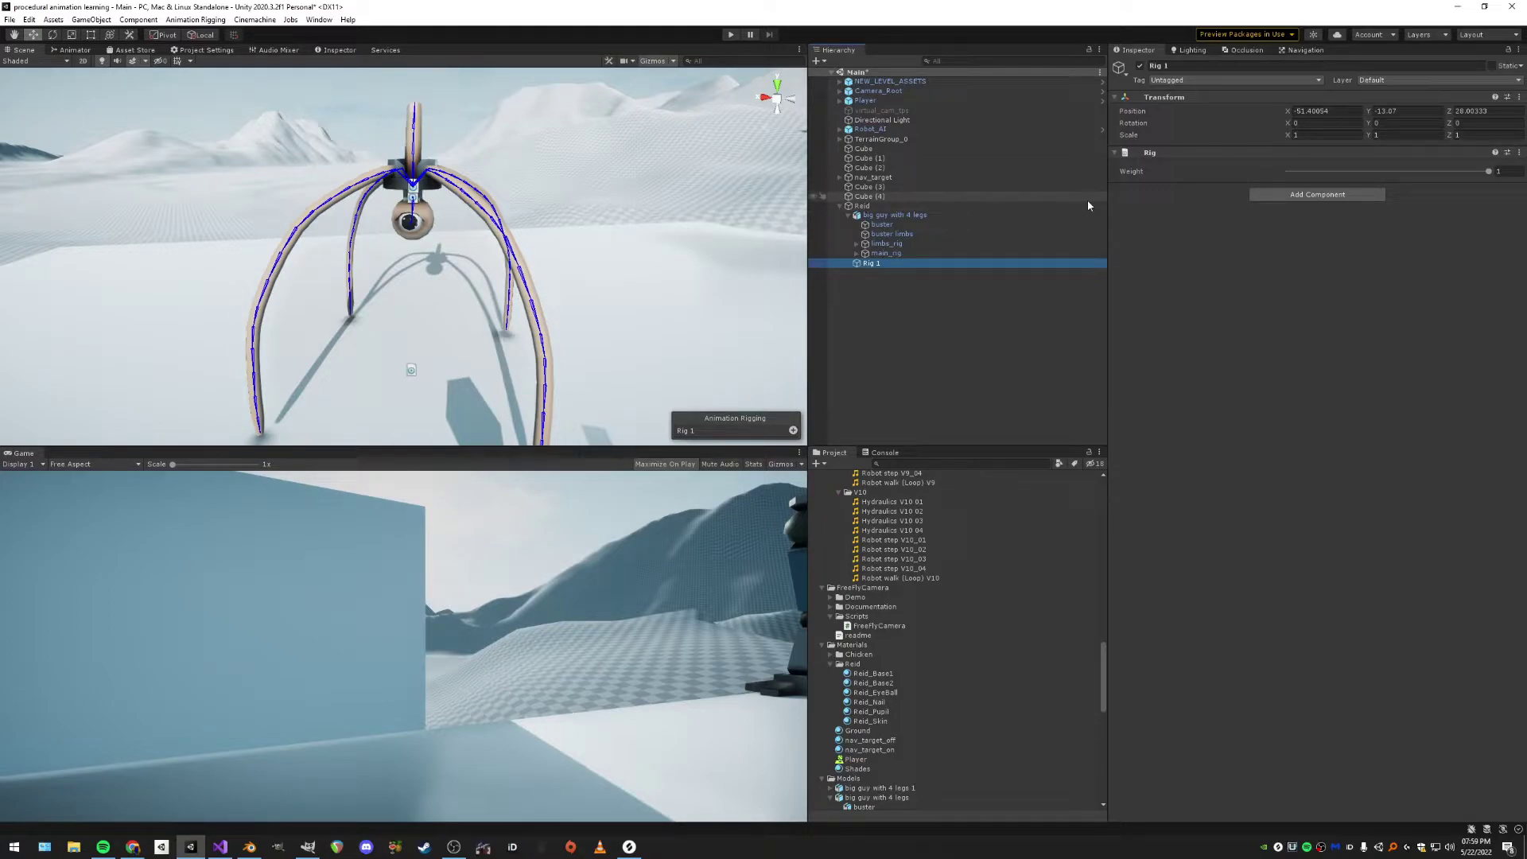
{"action": "right_click", "coordinate": [888, 264]}
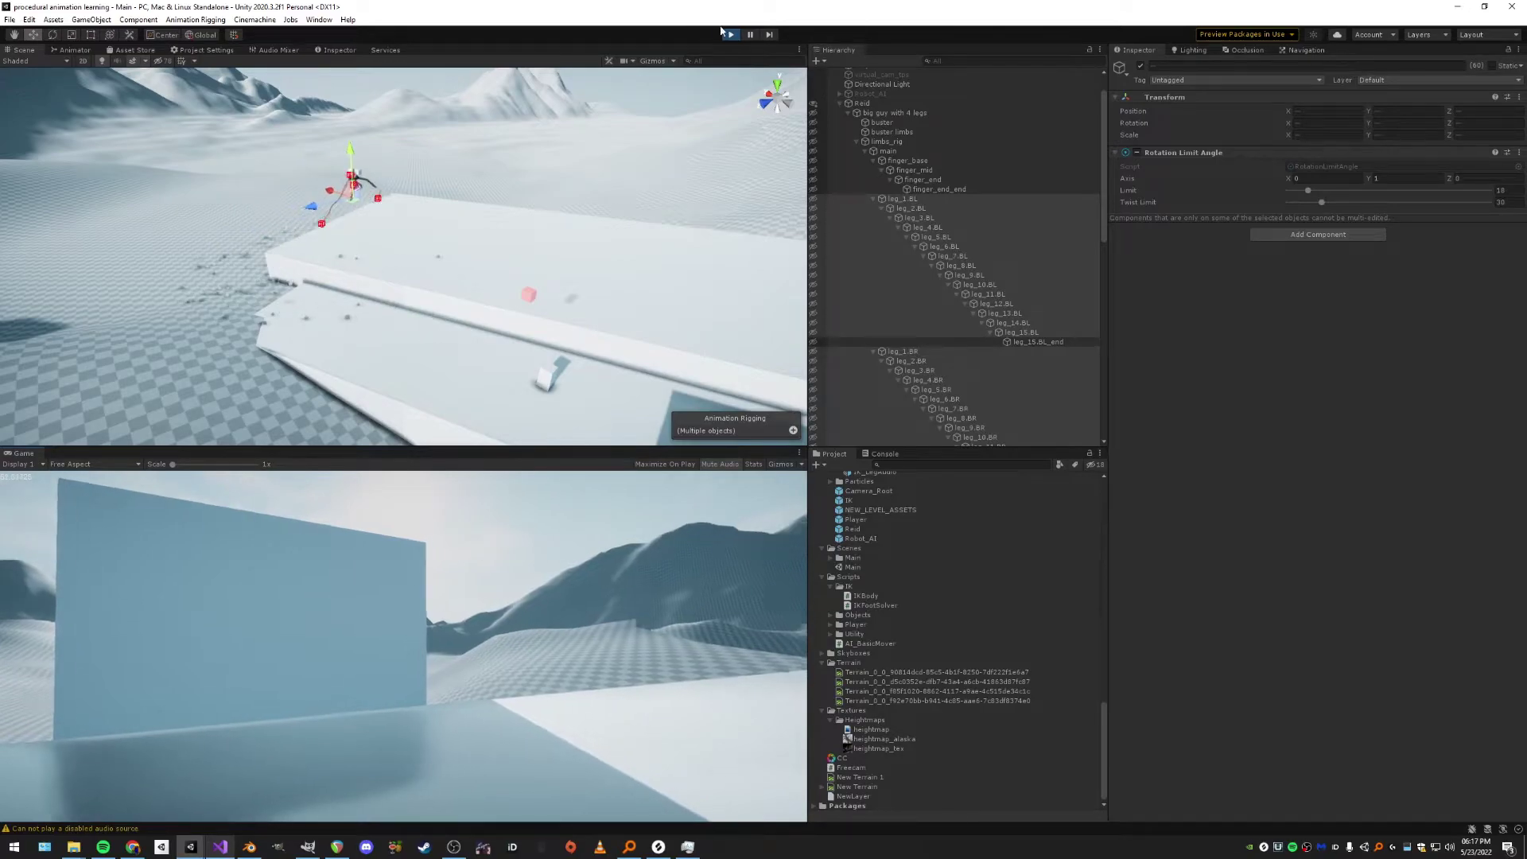
Stop Play mode and select the FL, FR, BR and BL foot targets together.
{"action": "right_click_drag", "start_coordinate": [445, 239], "coordinate": [637, 263]}
{"action": "scroll", "coordinate": [342, 203], "scroll_direction": "up", "scroll_amount": 3}
{"action": "key", "text": "ctrl+shift+c"}
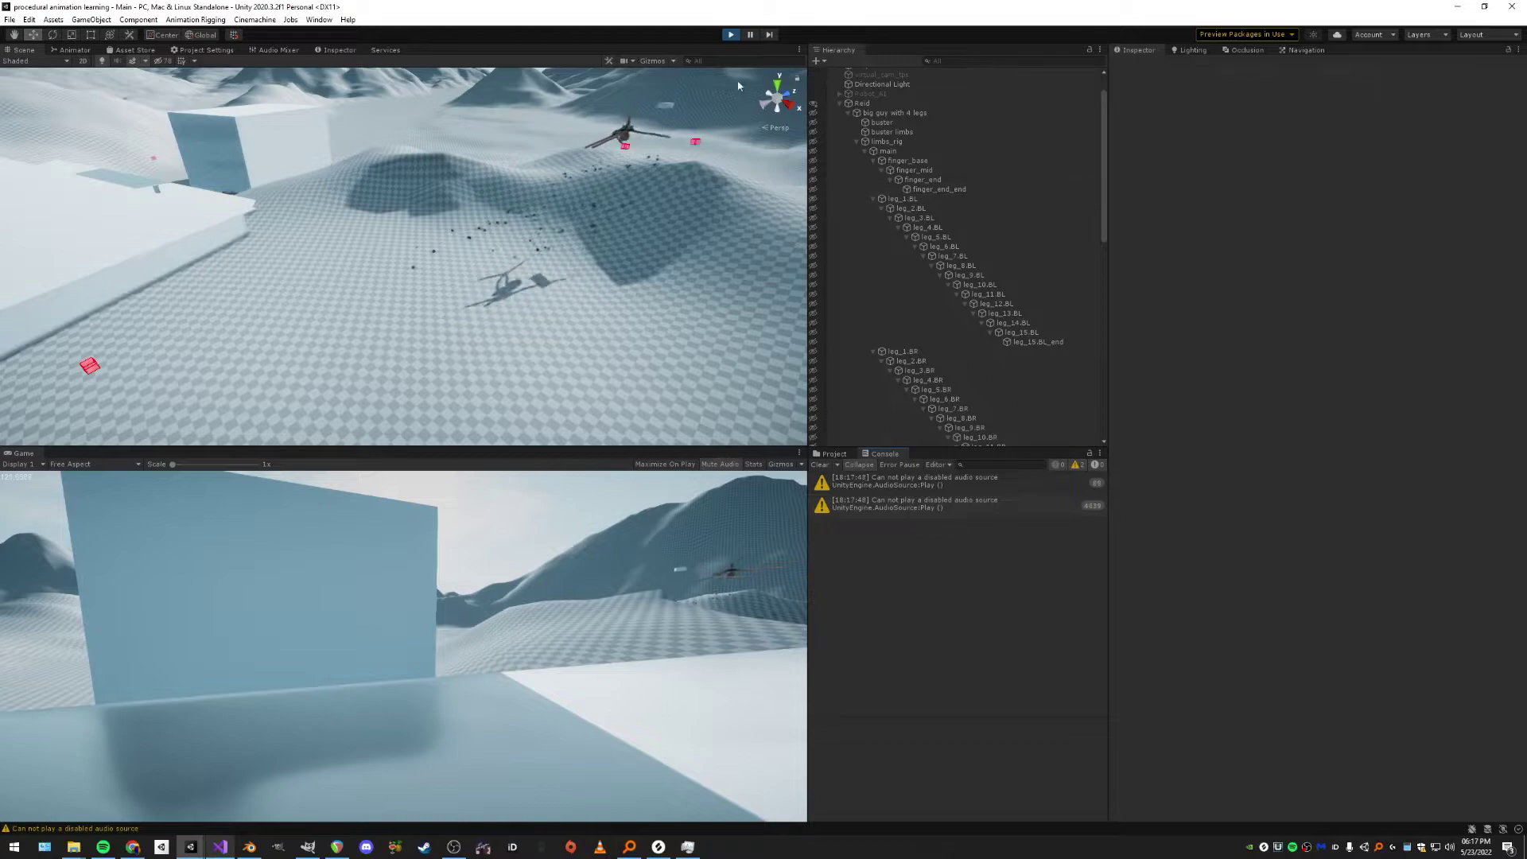
{"action": "right_click_drag", "start_coordinate": [739, 86], "coordinate": [639, 93]}
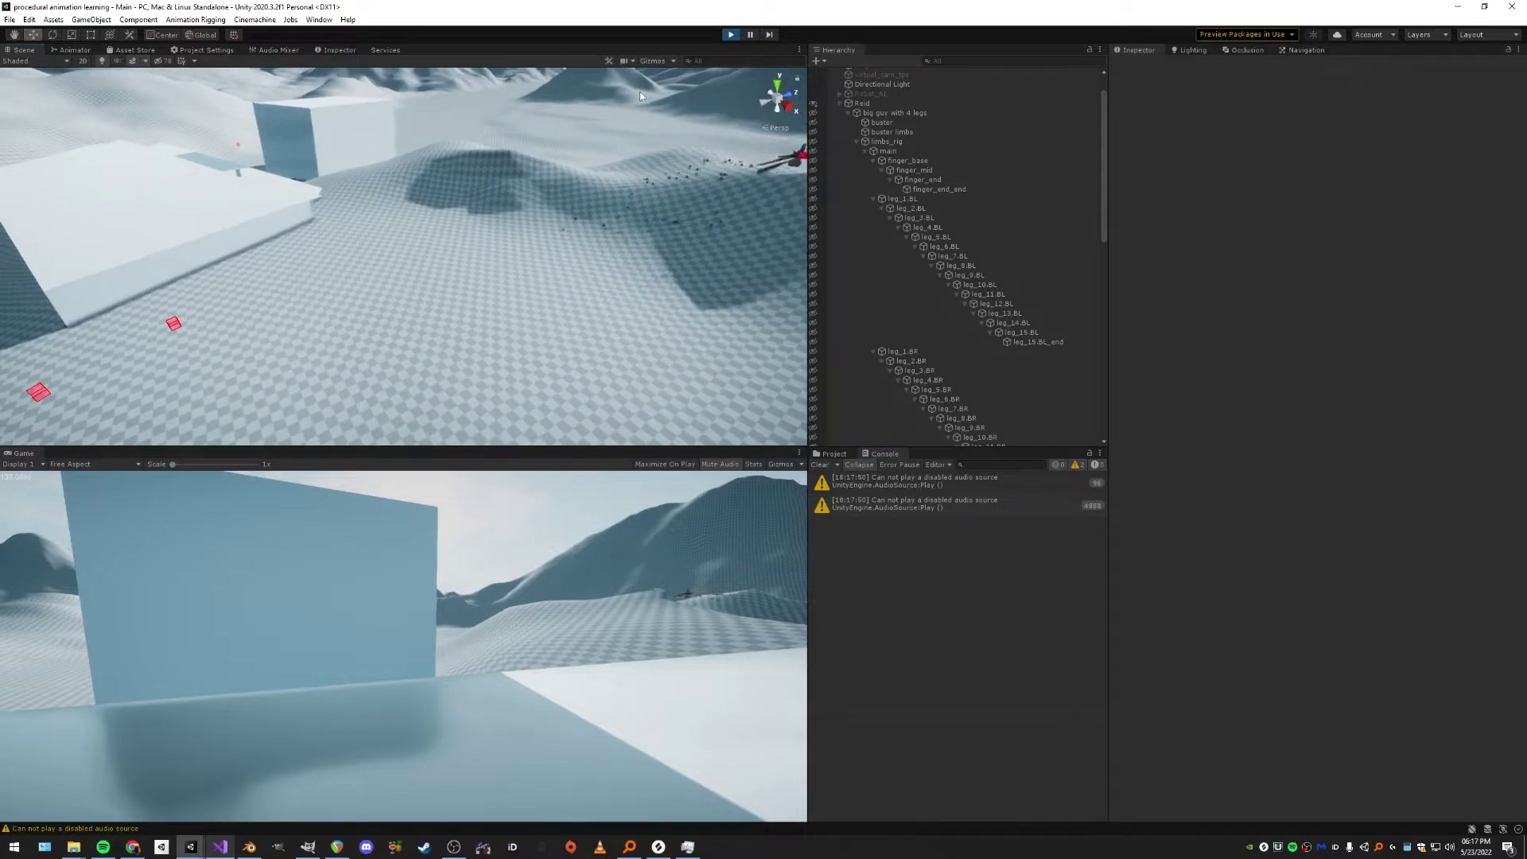
{"action": "left_click", "coordinate": [730, 34]}
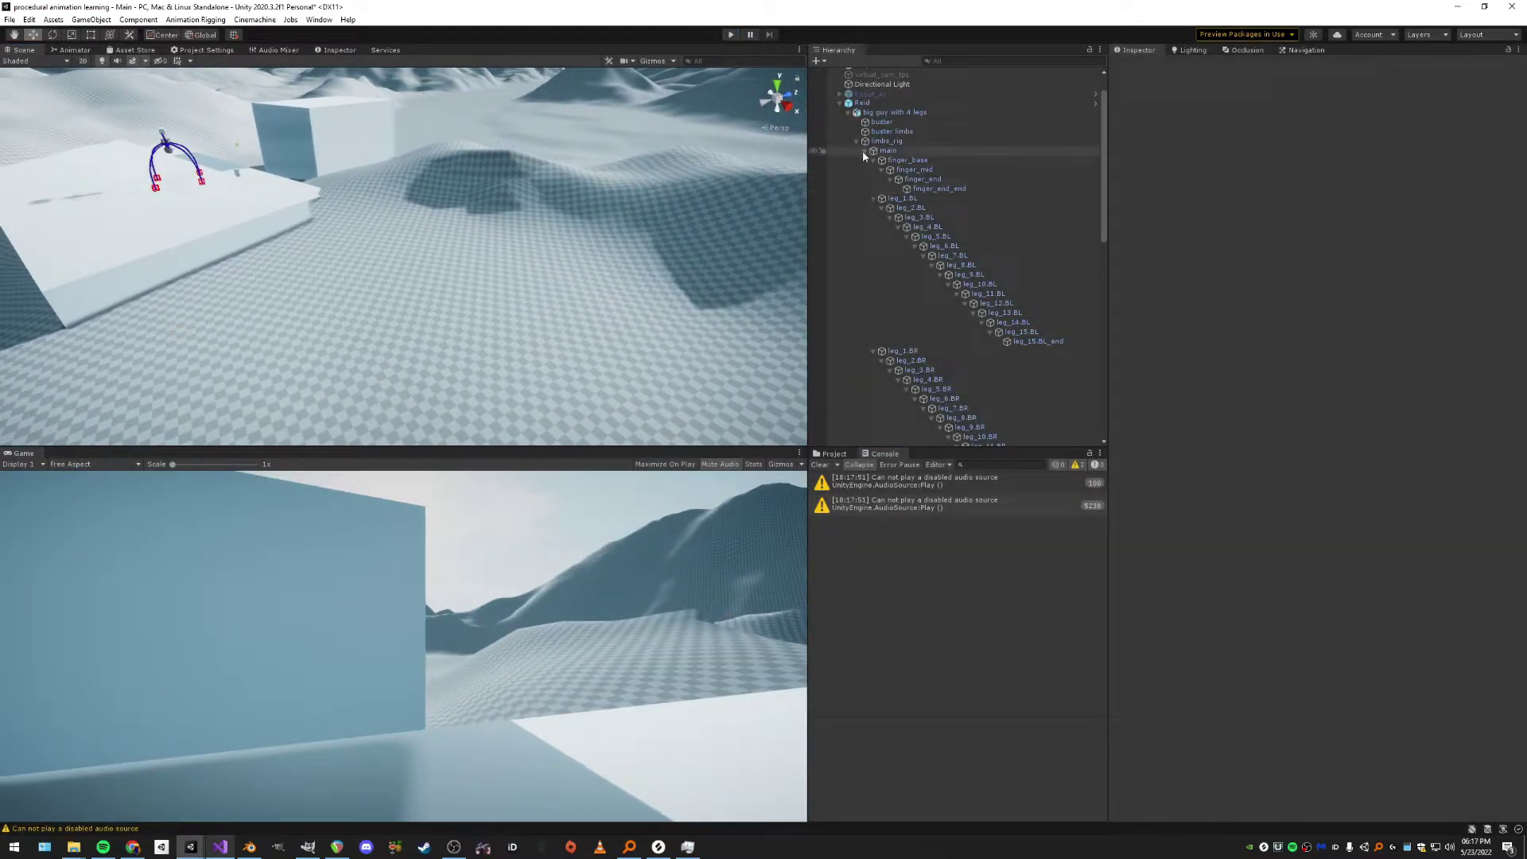
{"action": "left_click", "coordinate": [889, 263], "text": "shift"}
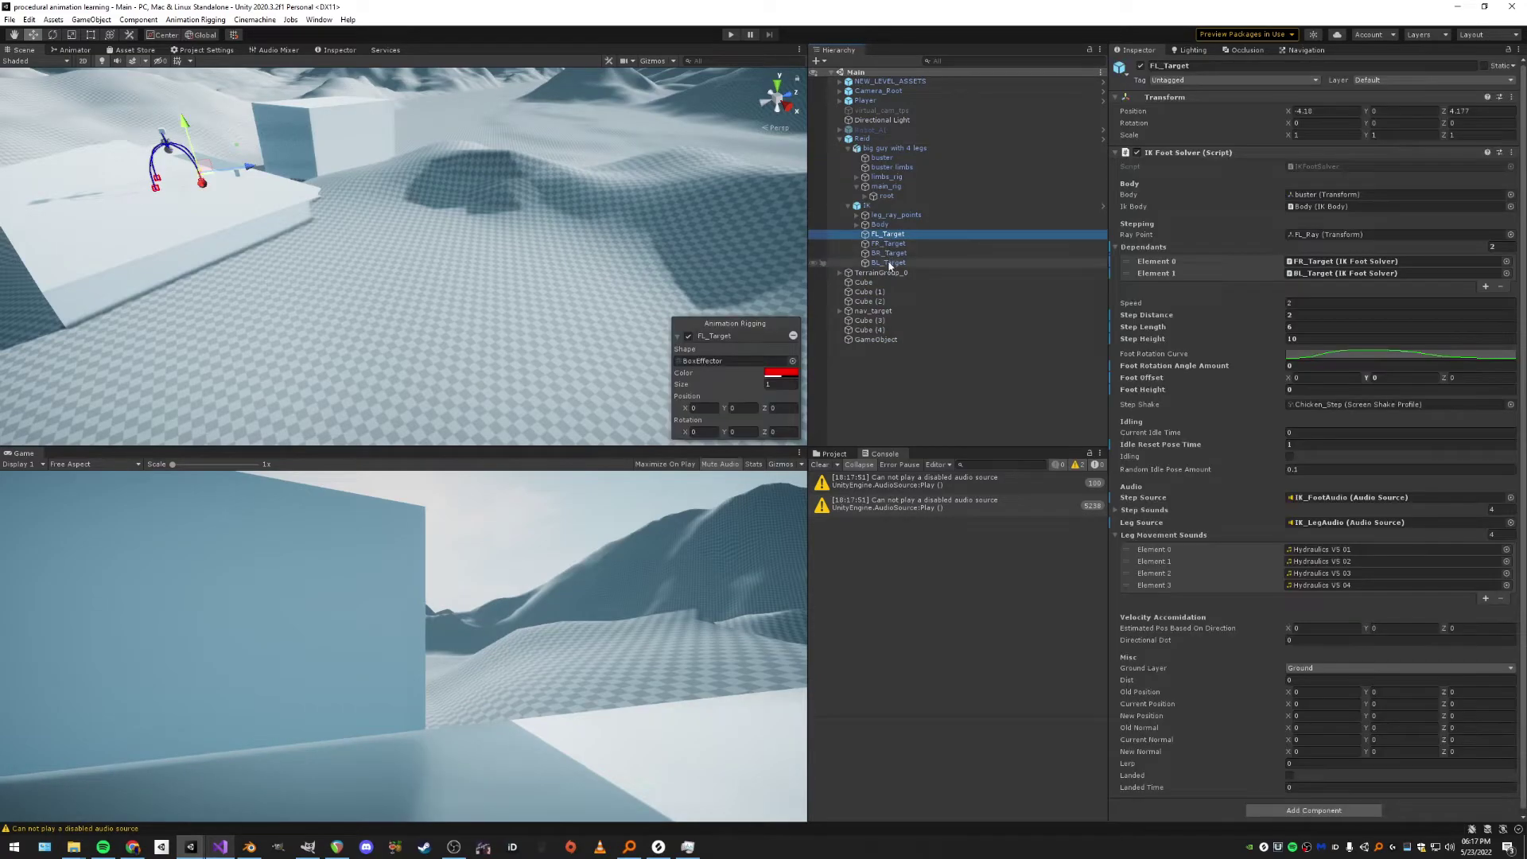
Switch to Visual Studio and scroll through Update, AreDependantsMoving and HasDependants in IKFootSolver.cs.
{"action": "key", "text": "alt+Tab"}
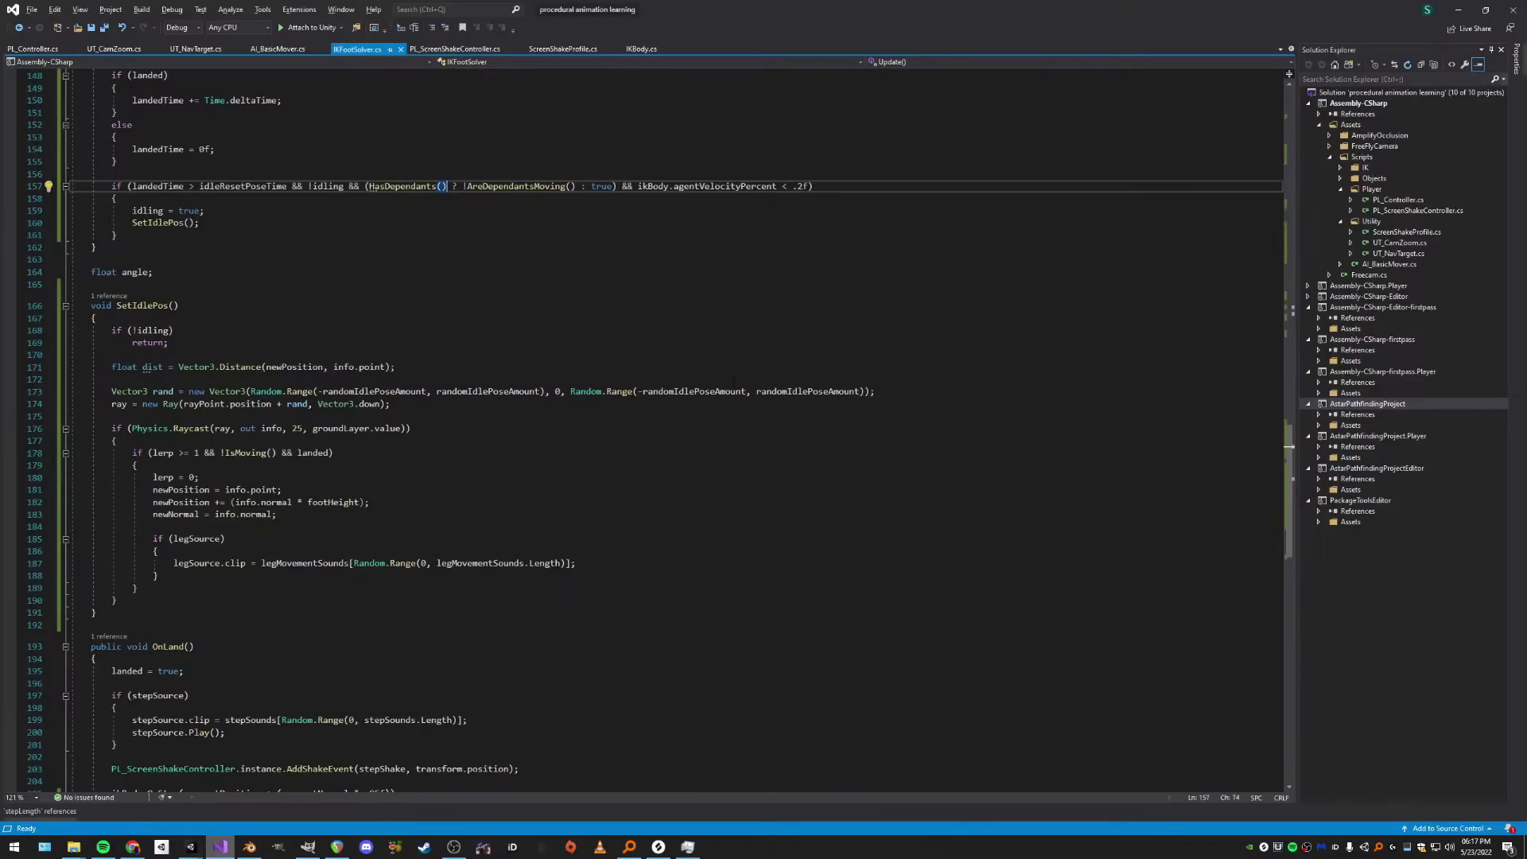
{"action": "scroll", "coordinate": [633, 385], "scroll_direction": "up", "scroll_amount": 5}
{"action": "scroll", "coordinate": [634, 385], "scroll_direction": "up", "scroll_amount": 6}
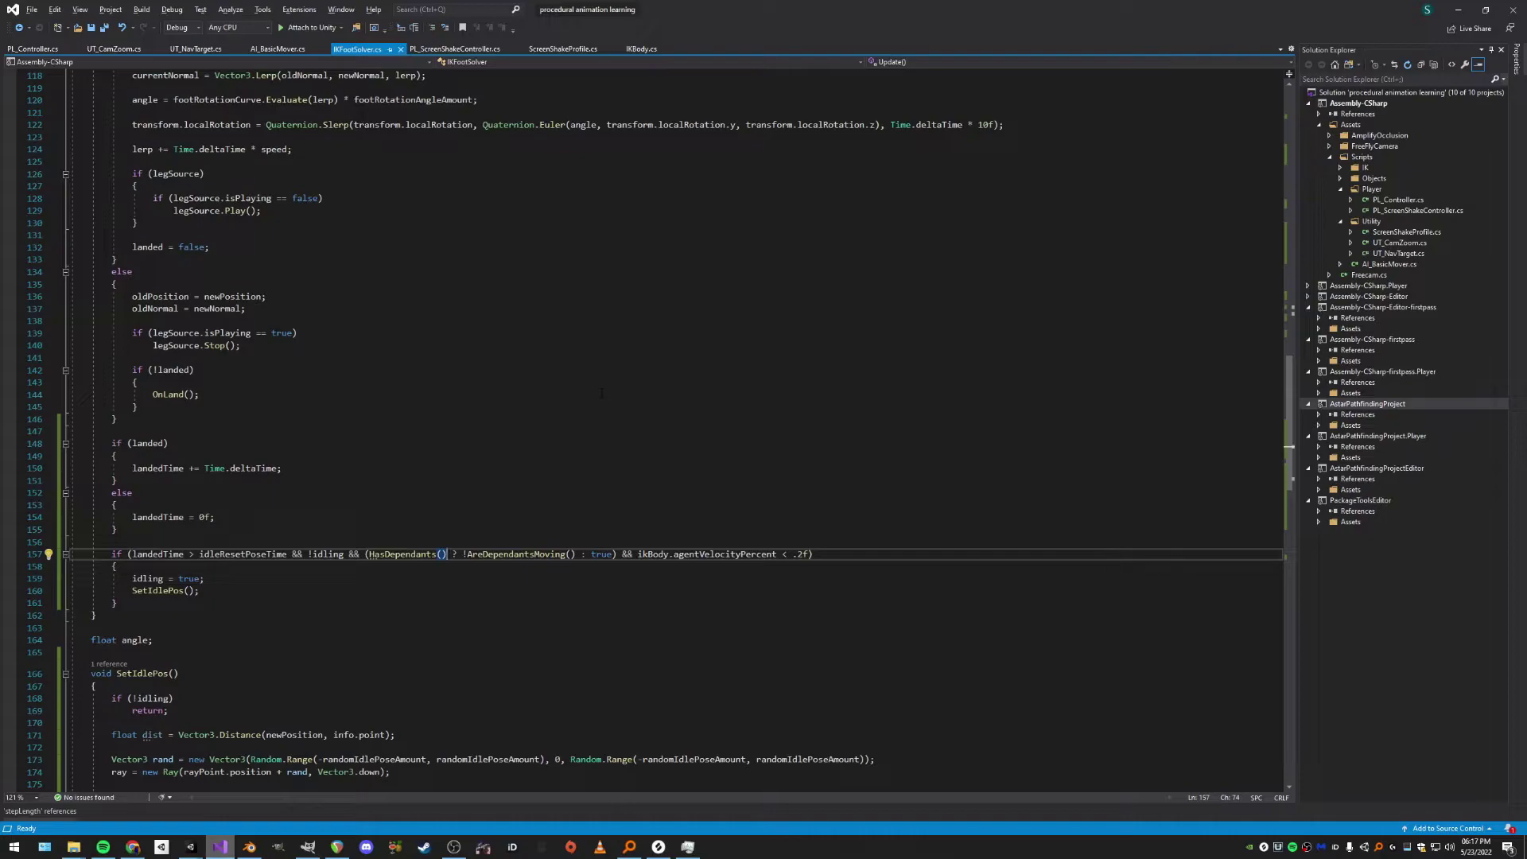
{"action": "scroll", "coordinate": [602, 393], "scroll_direction": "up", "scroll_amount": 20}
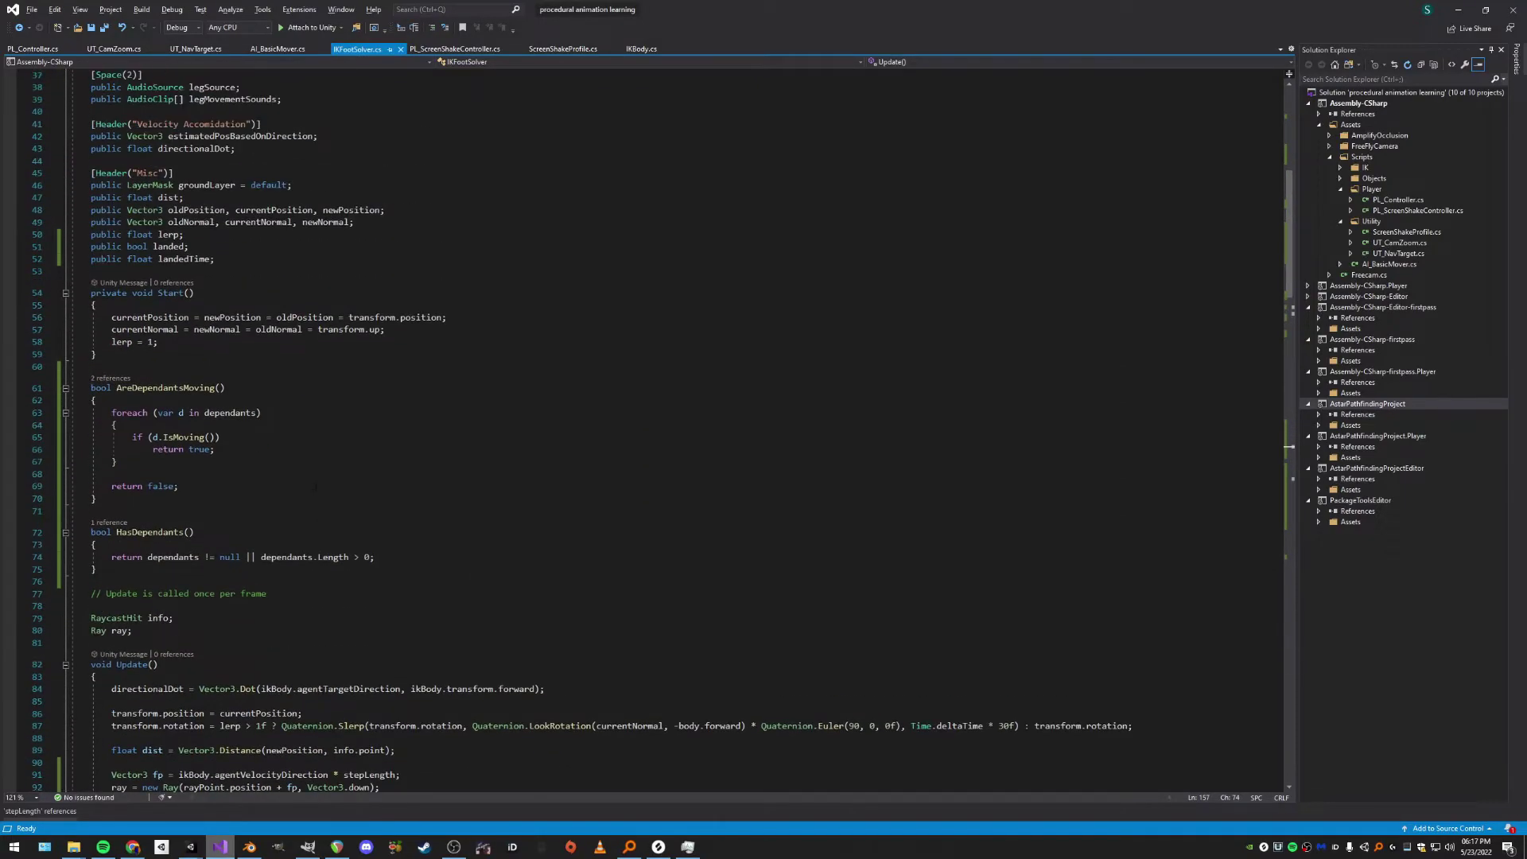
{"action": "scroll", "coordinate": [297, 478], "scroll_direction": "down", "scroll_amount": 3}
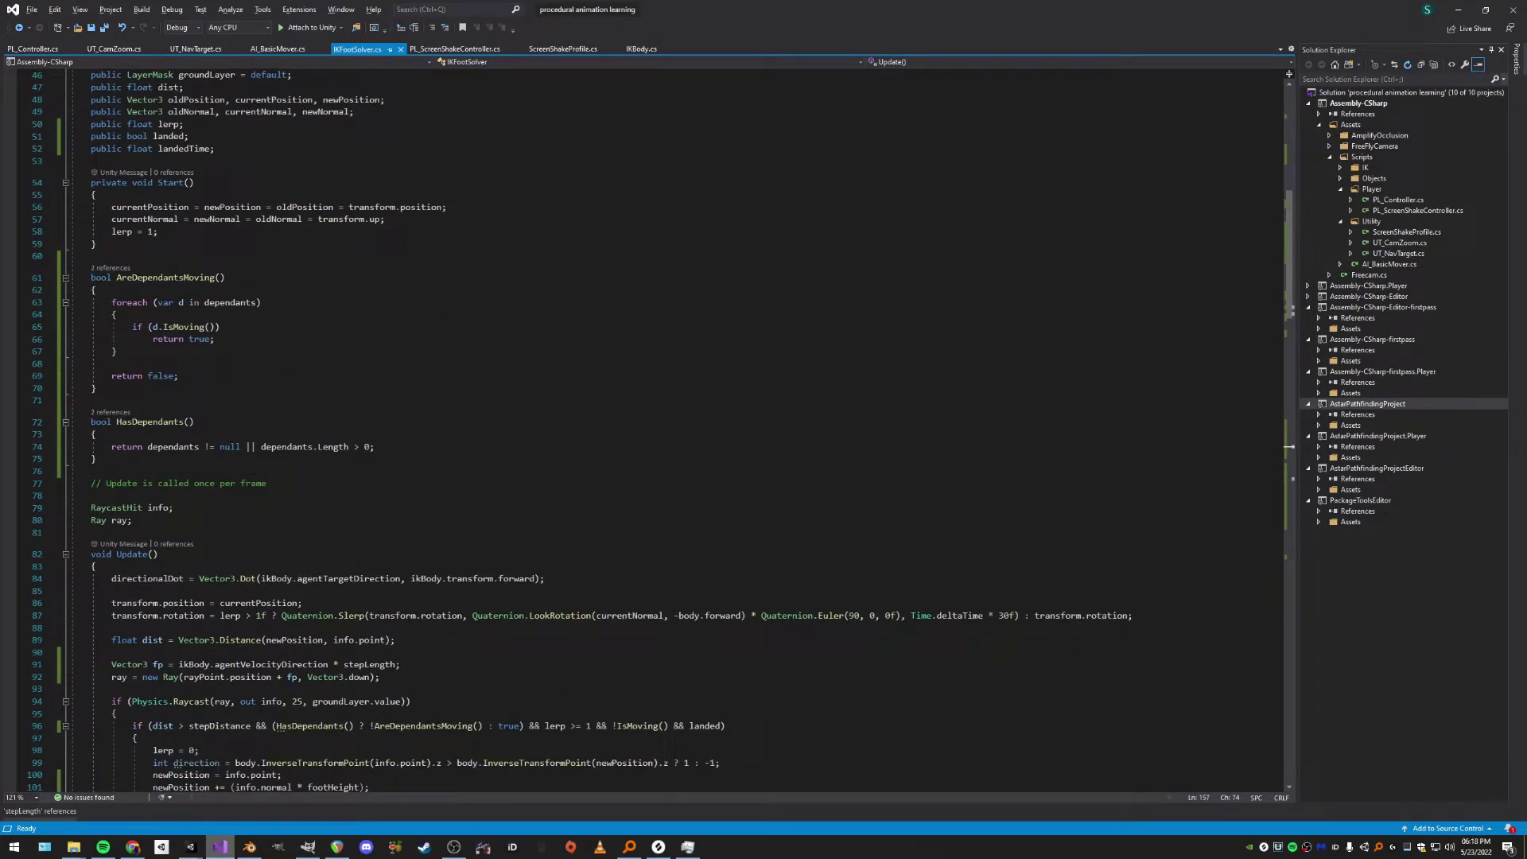
{"action": "scroll", "coordinate": [636, 430], "scroll_direction": "down", "scroll_amount": 9}
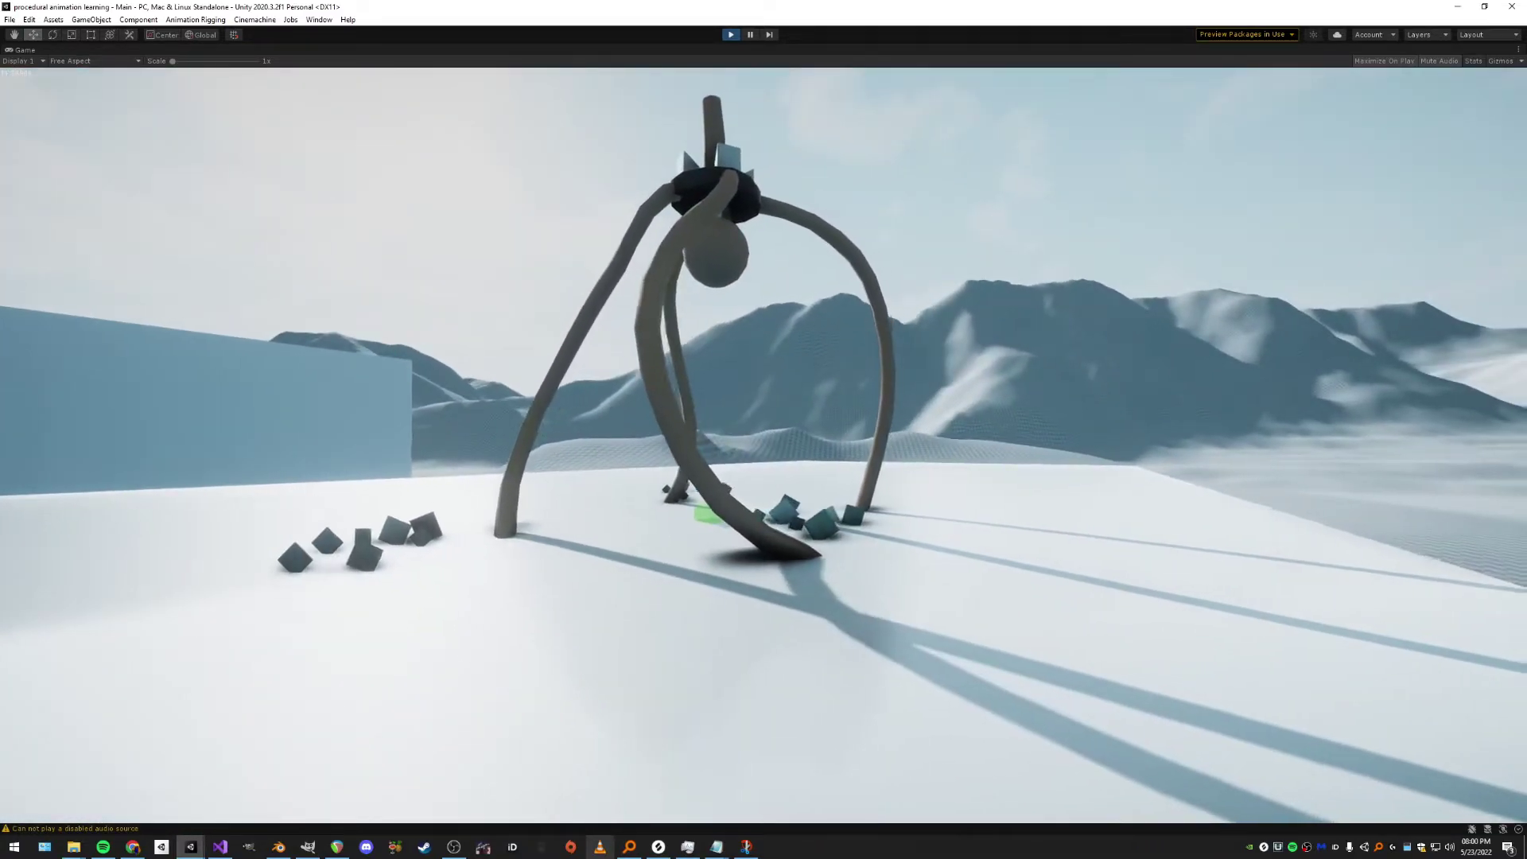
{"action": "key", "text": "ctrl+shift+p"}
{"action": "key", "text": "shift+space"}
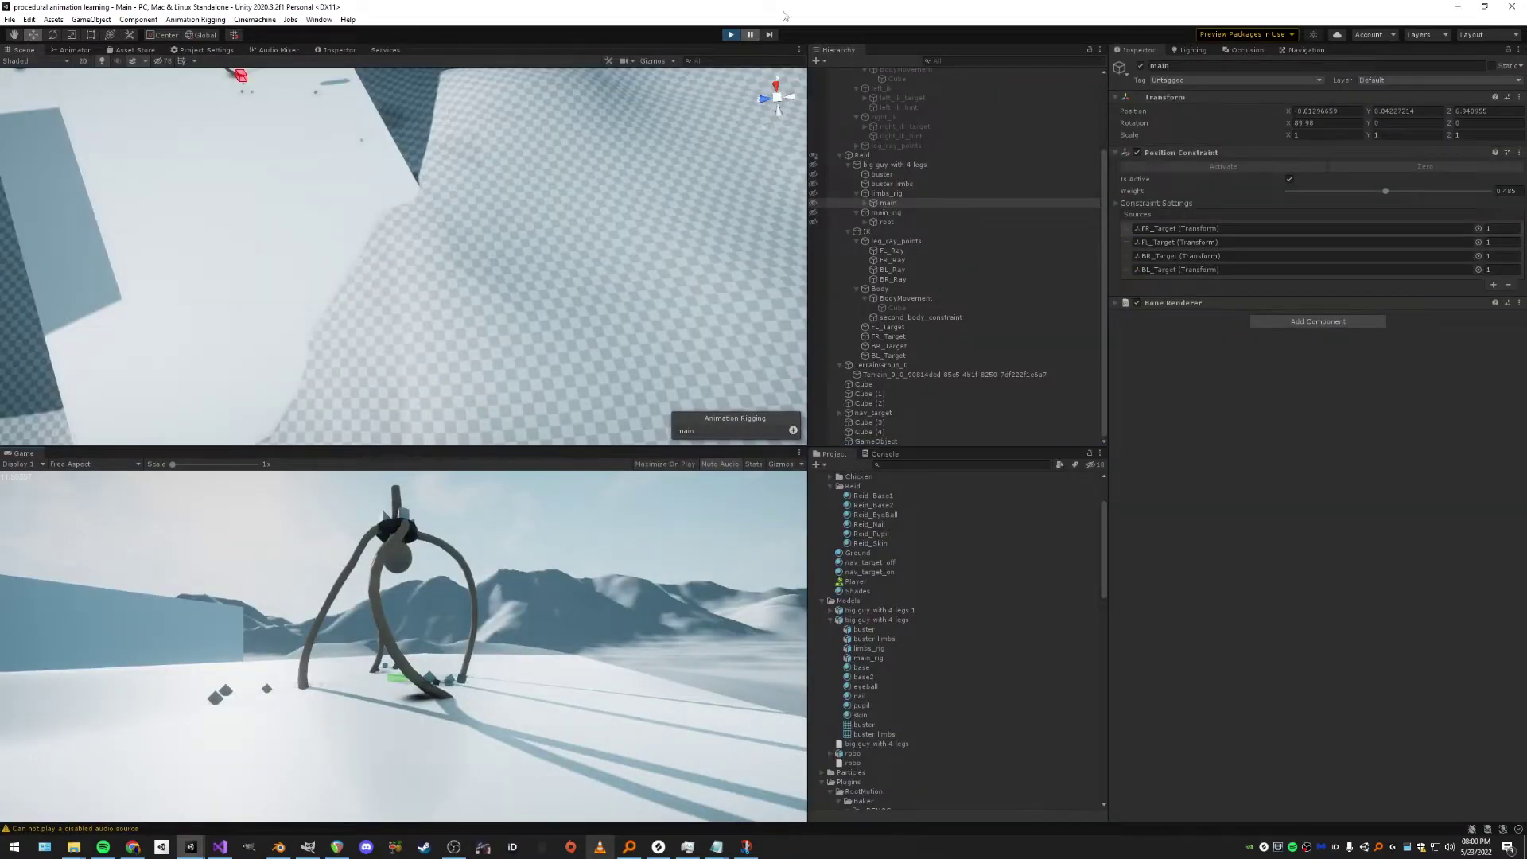
{"action": "left_click", "coordinate": [748, 37]}
{"action": "left_click_drag", "start_coordinate": [660, 195], "coordinate": [485, 197], "text": "alt"}
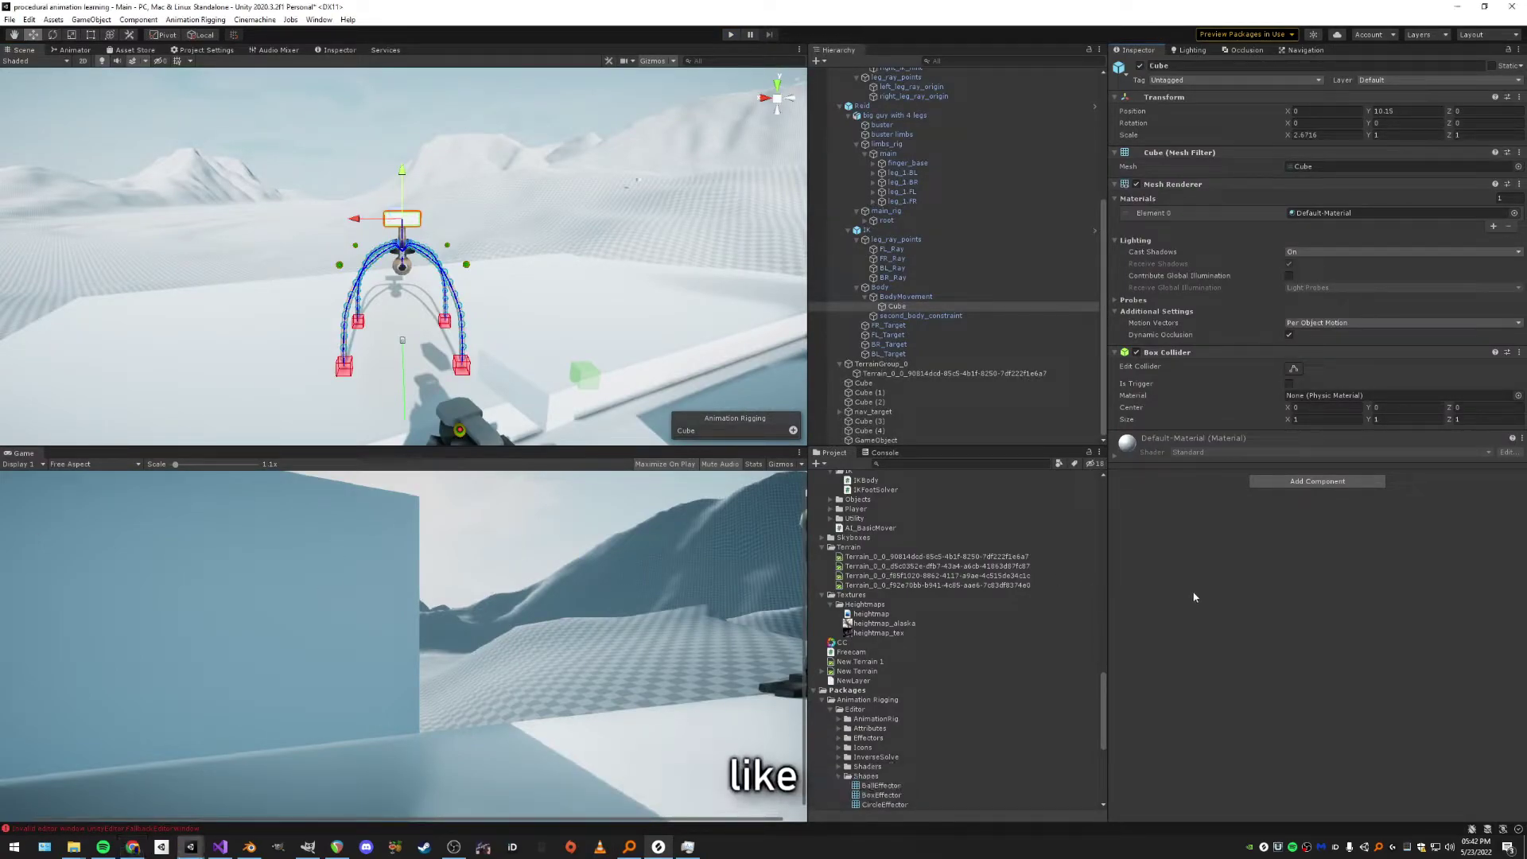
{"action": "middle_click_drag", "start_coordinate": [488, 298], "coordinate": [591, 291]}
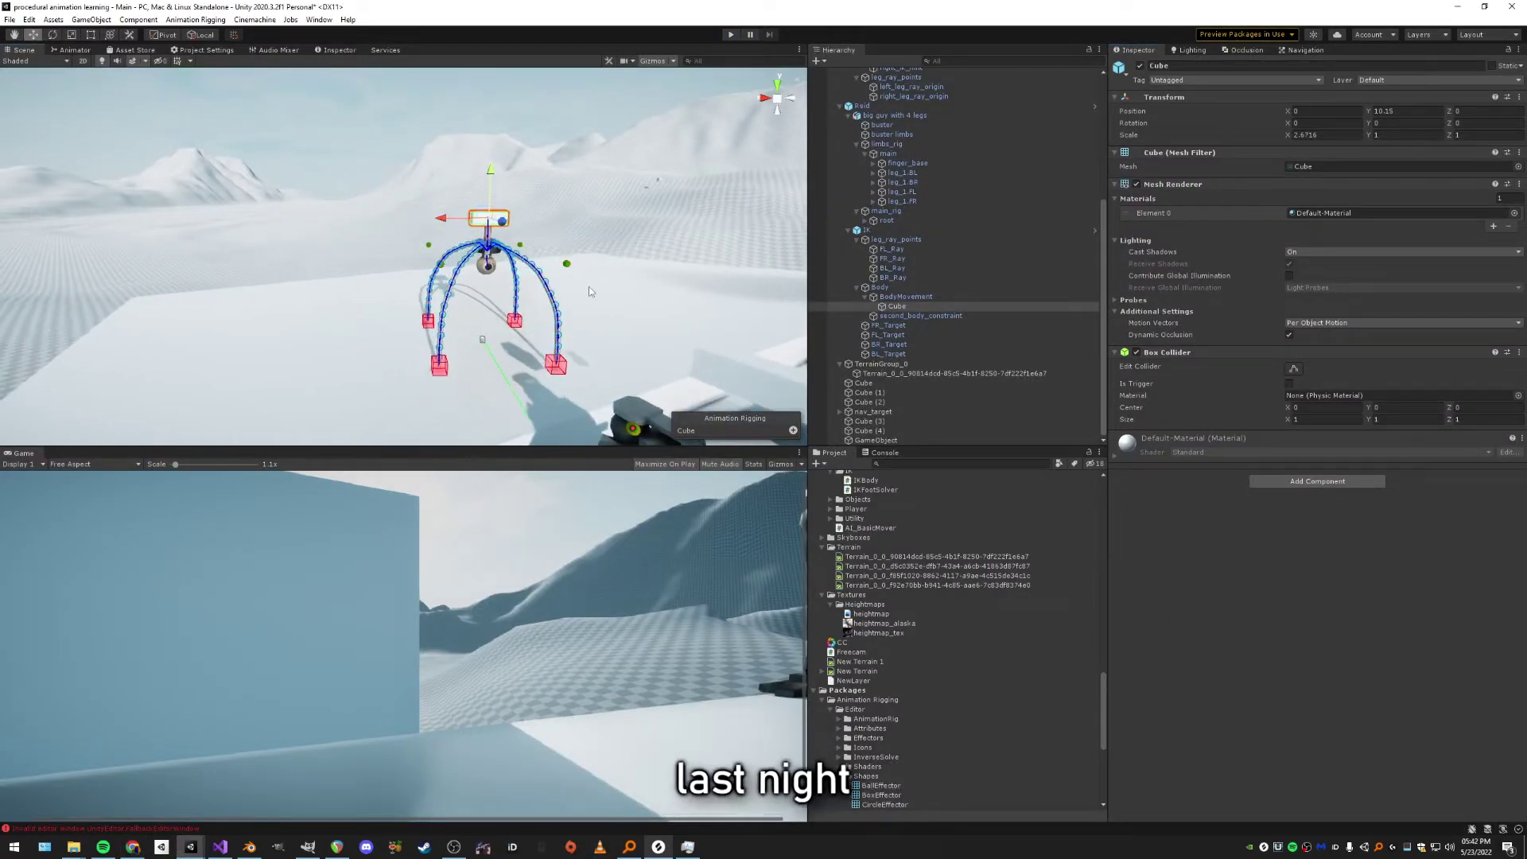
{"action": "middle_click_drag", "start_coordinate": [462, 276], "coordinate": [433, 226]}
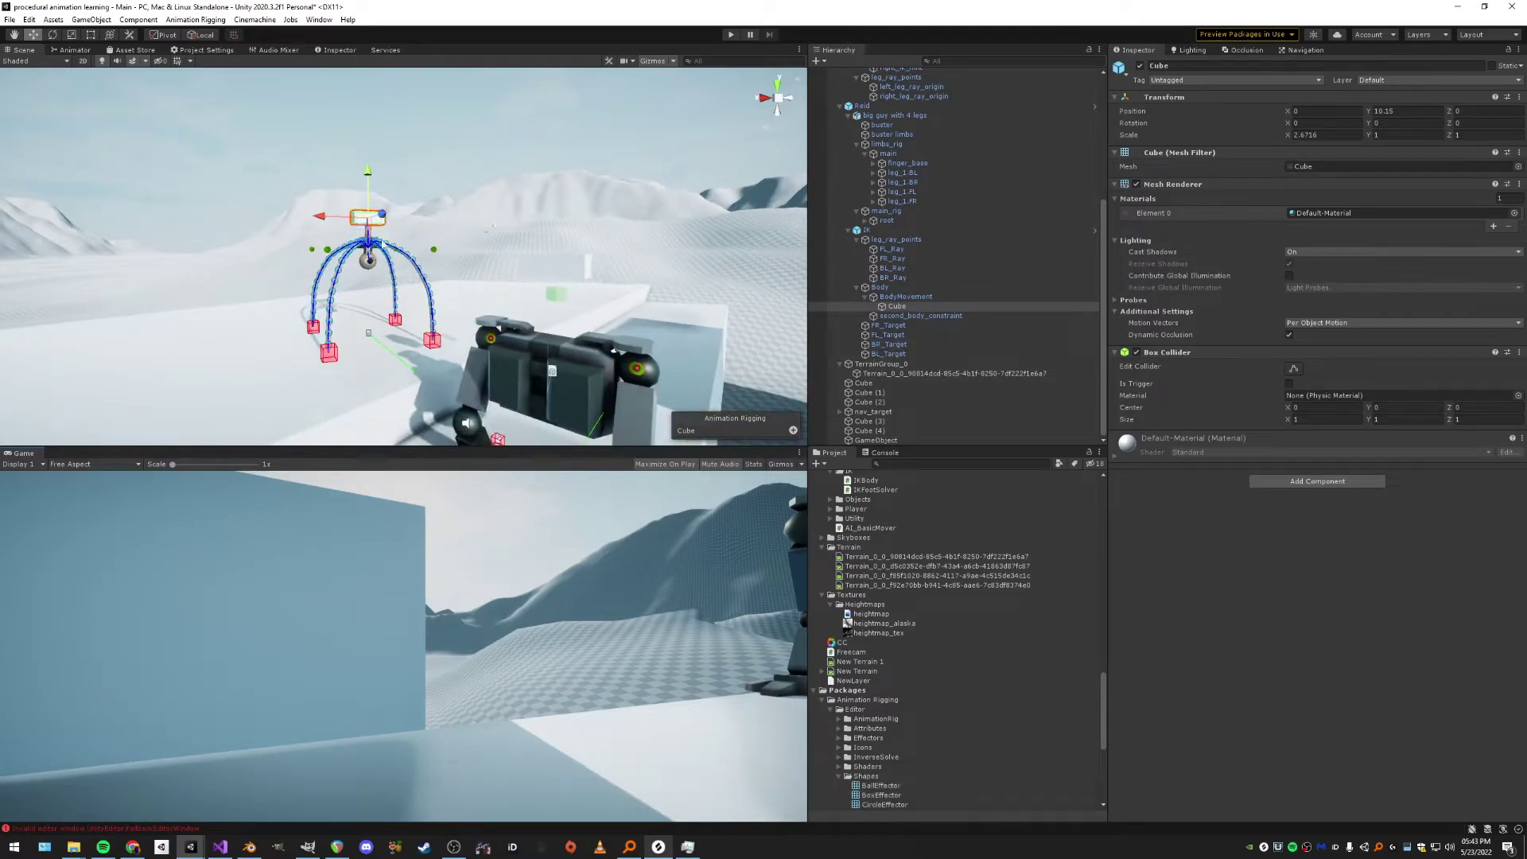
{"action": "left_click", "coordinate": [231, 156]}
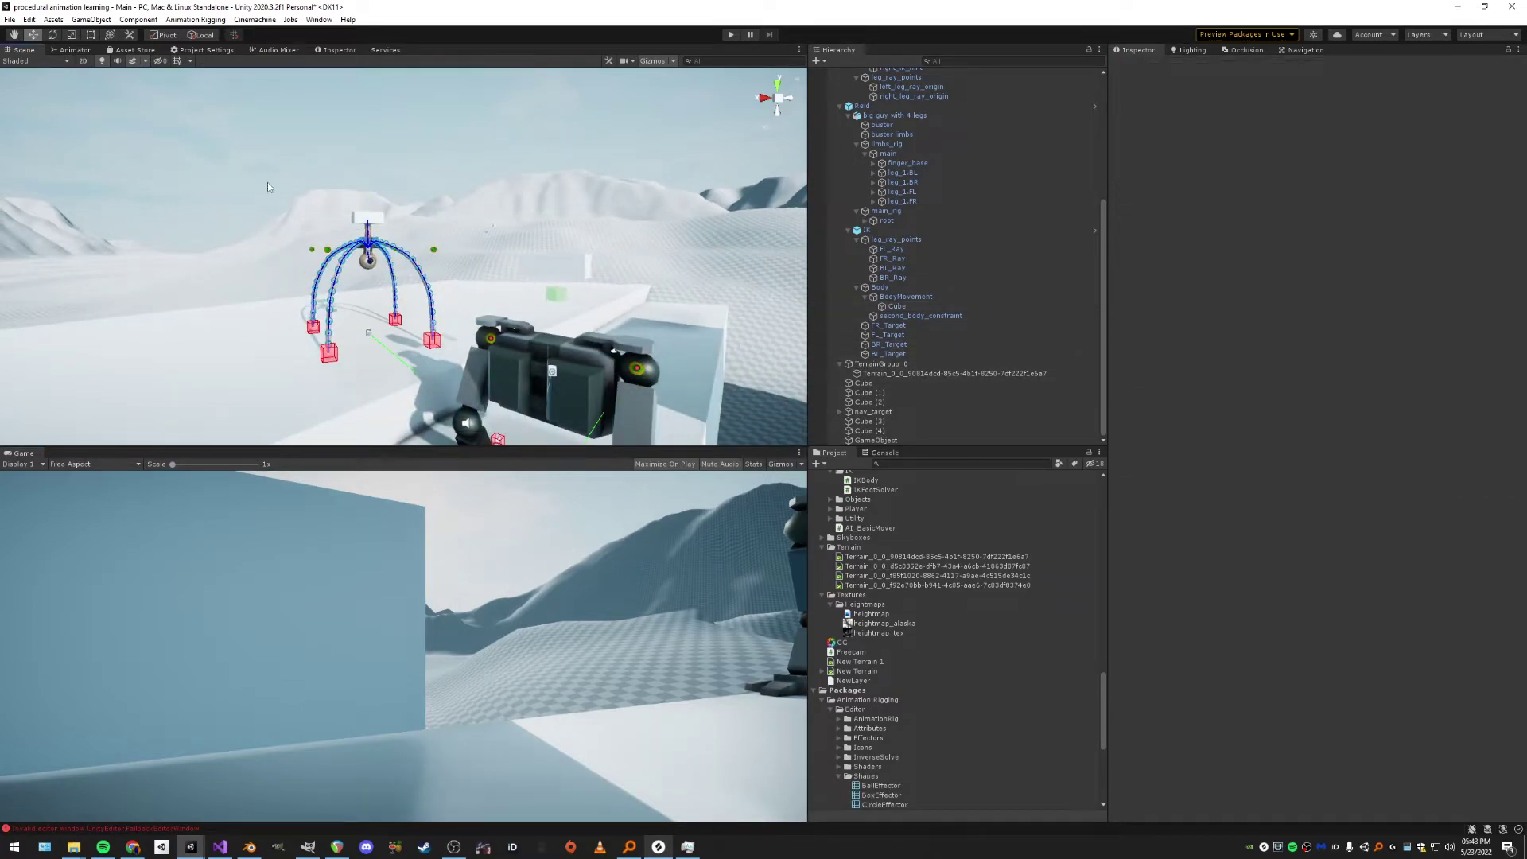
{"action": "left_click", "coordinate": [222, 849]}
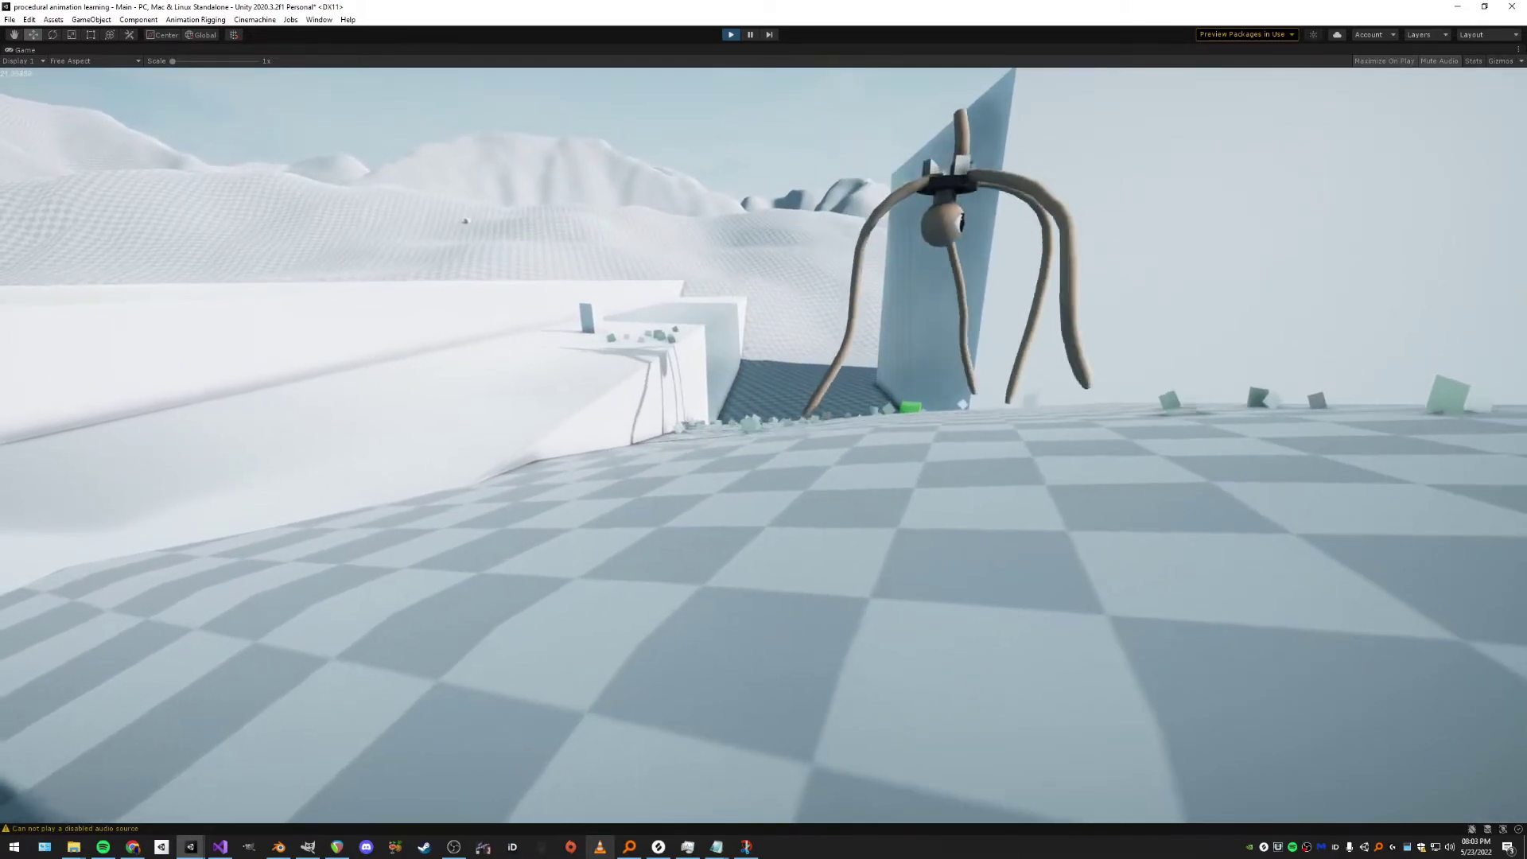
Pause the game, restore the full editor panels, orbit around the creature, then resume play.
{"action": "key", "text": "ctrl+shift+p"}
{"action": "key", "text": "shift+space"}
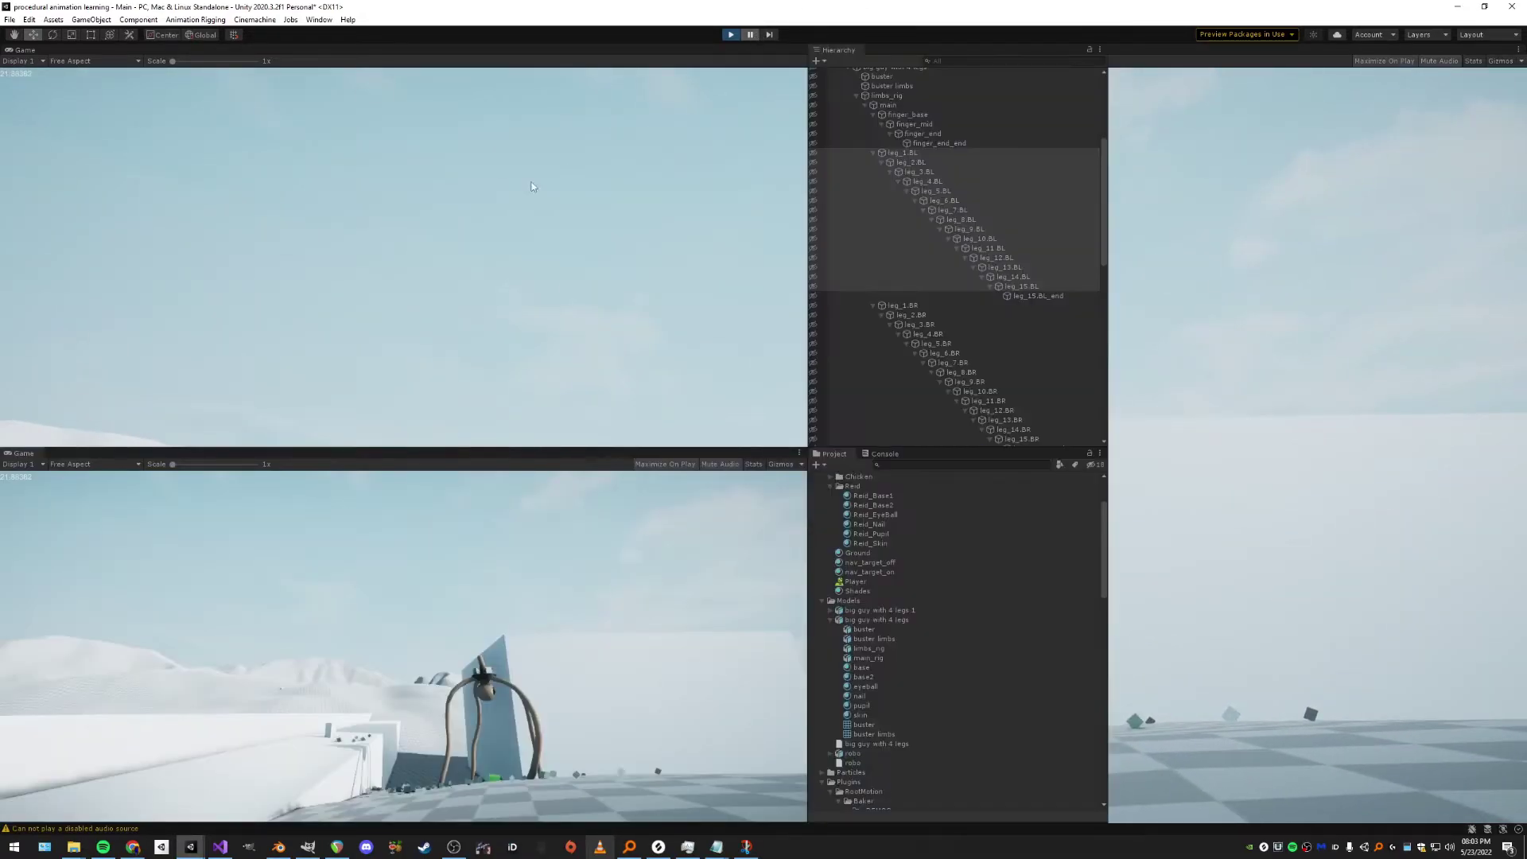
{"action": "left_click_drag", "start_coordinate": [533, 187], "coordinate": [520, 233], "text": "alt"}
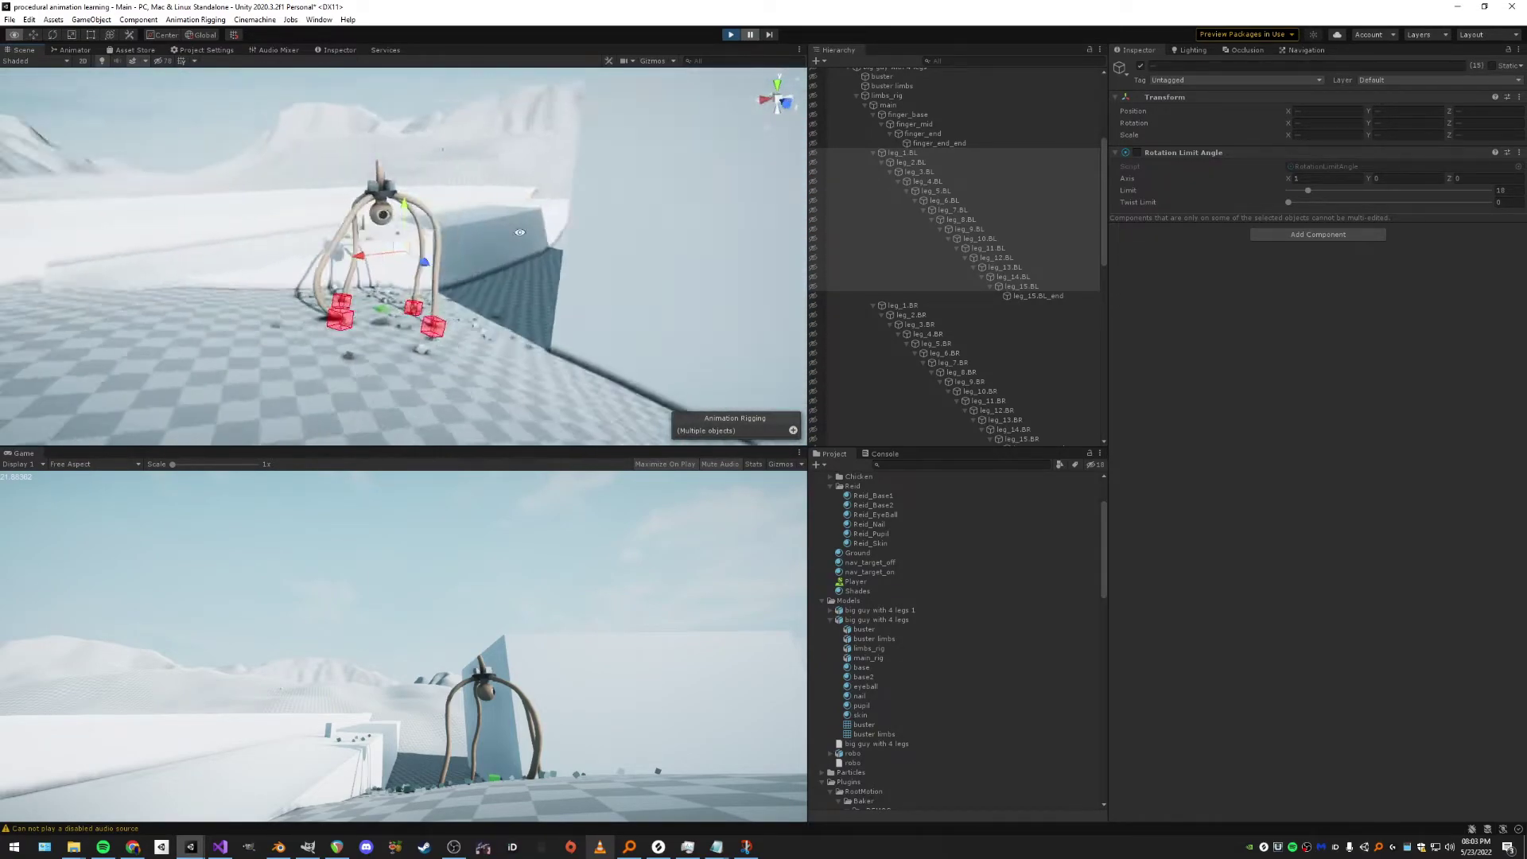
{"action": "left_click", "coordinate": [751, 35]}
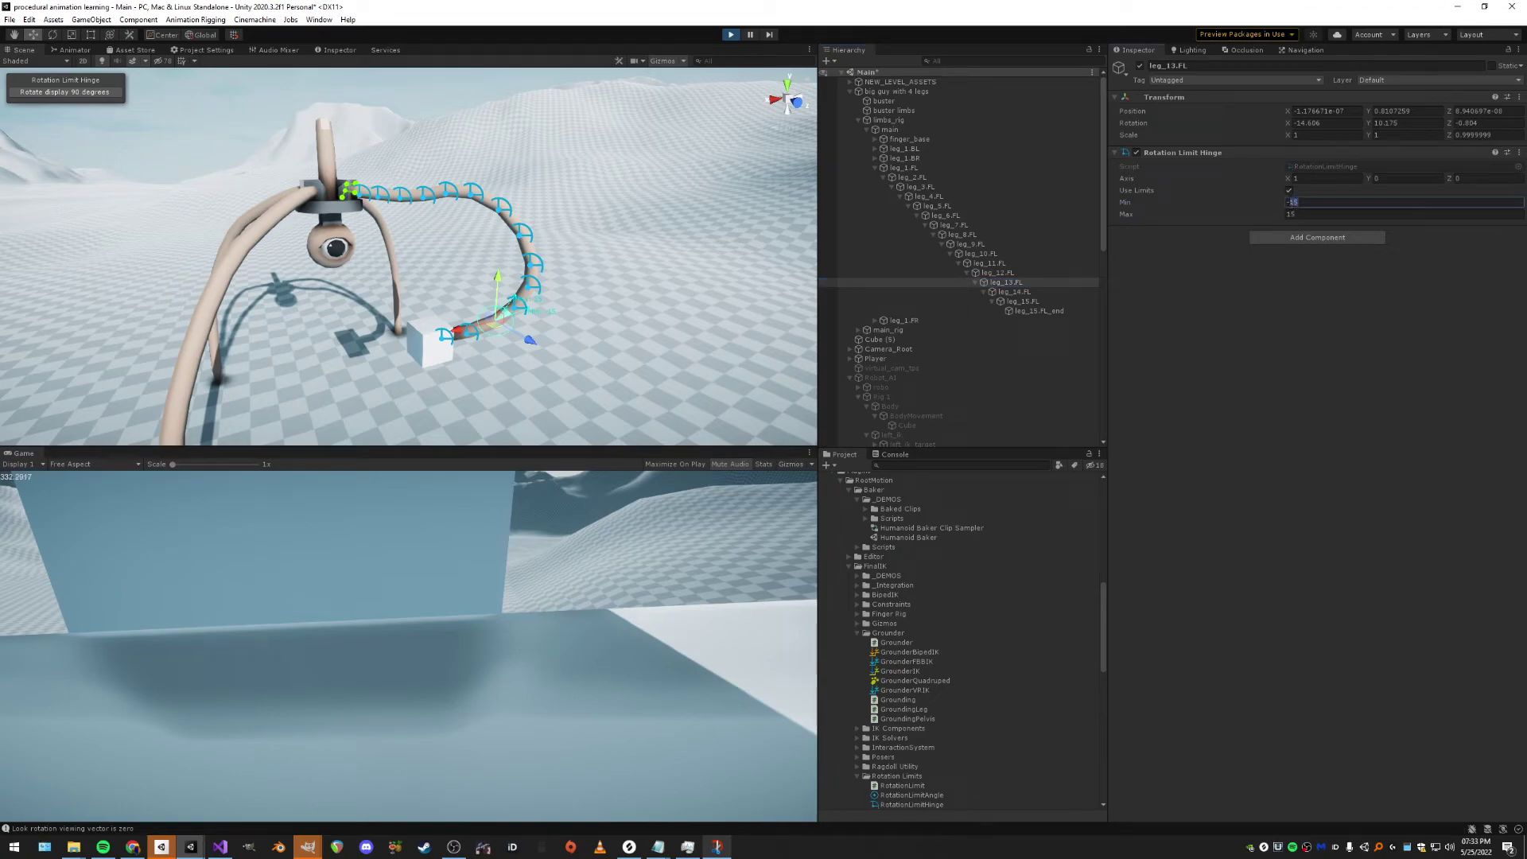
Select leg_12.FL and set its hinge minimum limit to 14.
{"action": "left_click", "coordinate": [1022, 275]}
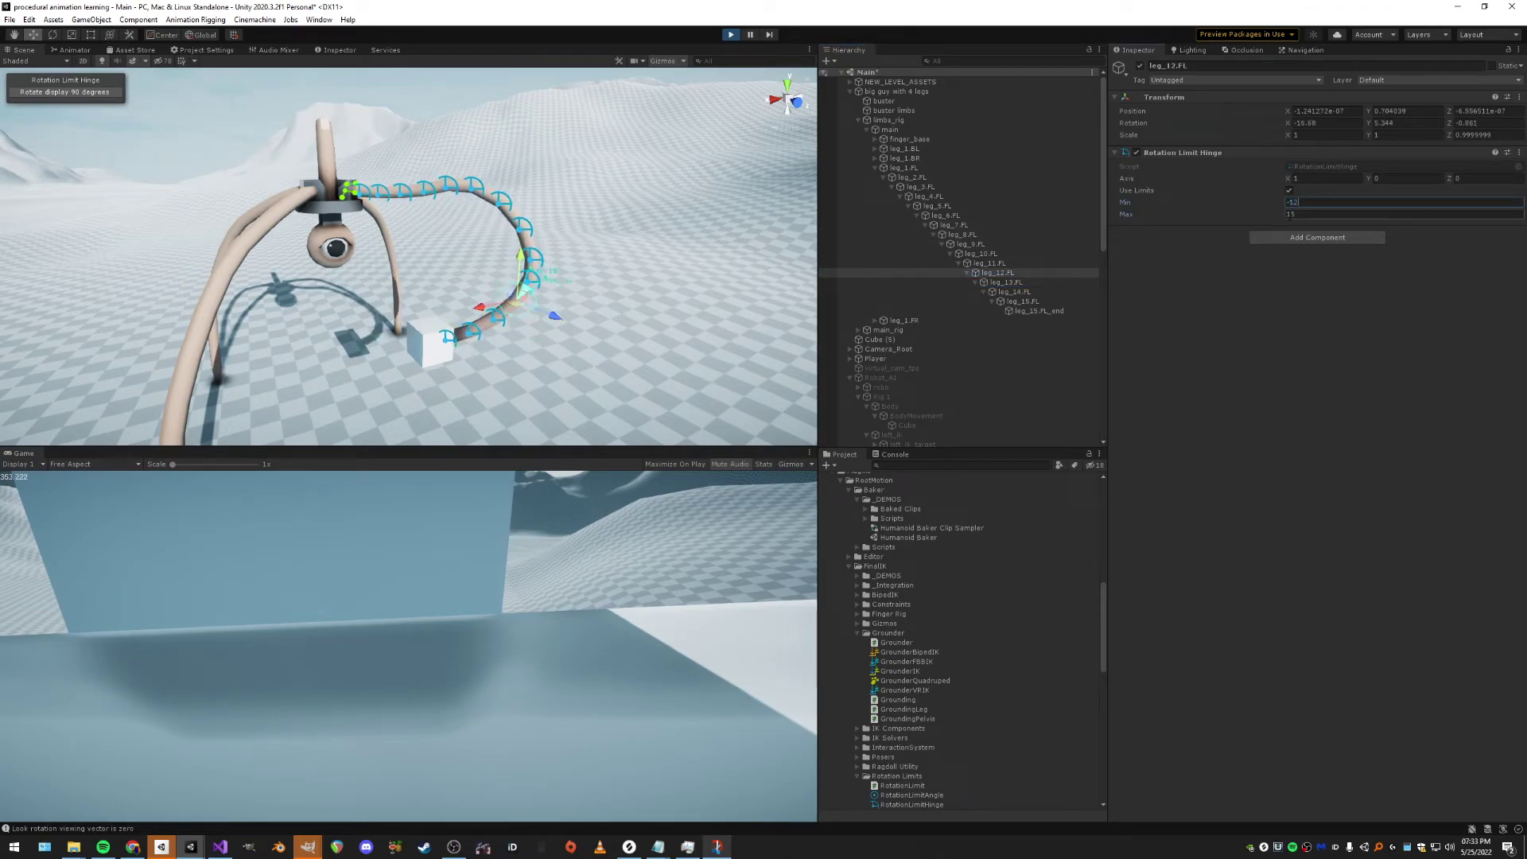
{"action": "key", "text": "BackSpace"}
{"action": "key", "text": "BackSpace"}
{"action": "key", "text": "BackSpace"}
{"action": "type", "text": "14"}
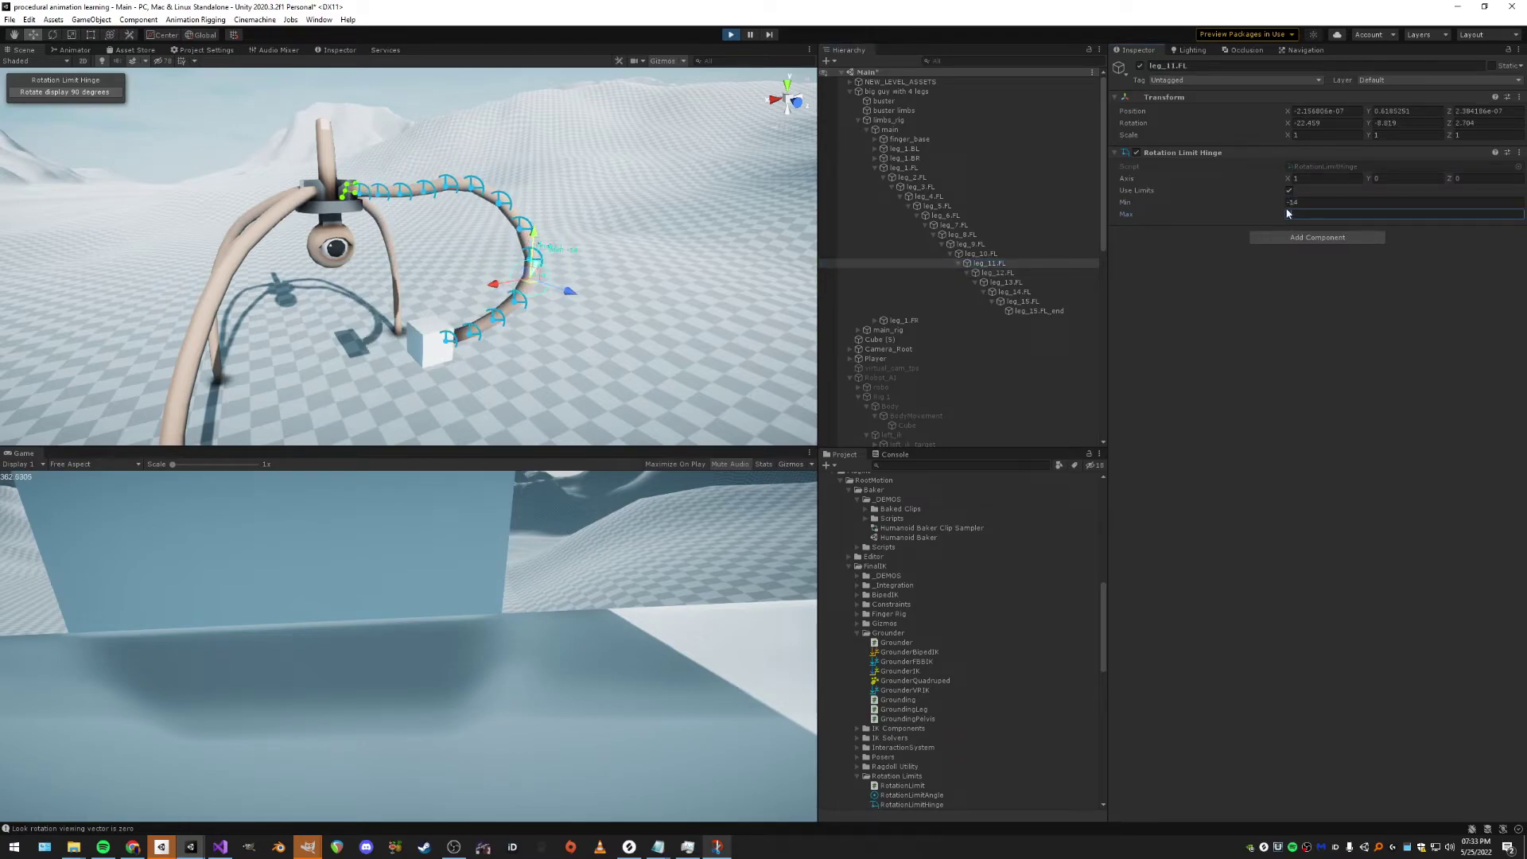
Drag the target Cube (5) in the Scene view to bend the front-left leg.
{"action": "left_click_drag", "start_coordinate": [603, 212], "coordinate": [570, 243], "text": "alt"}
{"action": "left_click", "coordinate": [937, 338]}
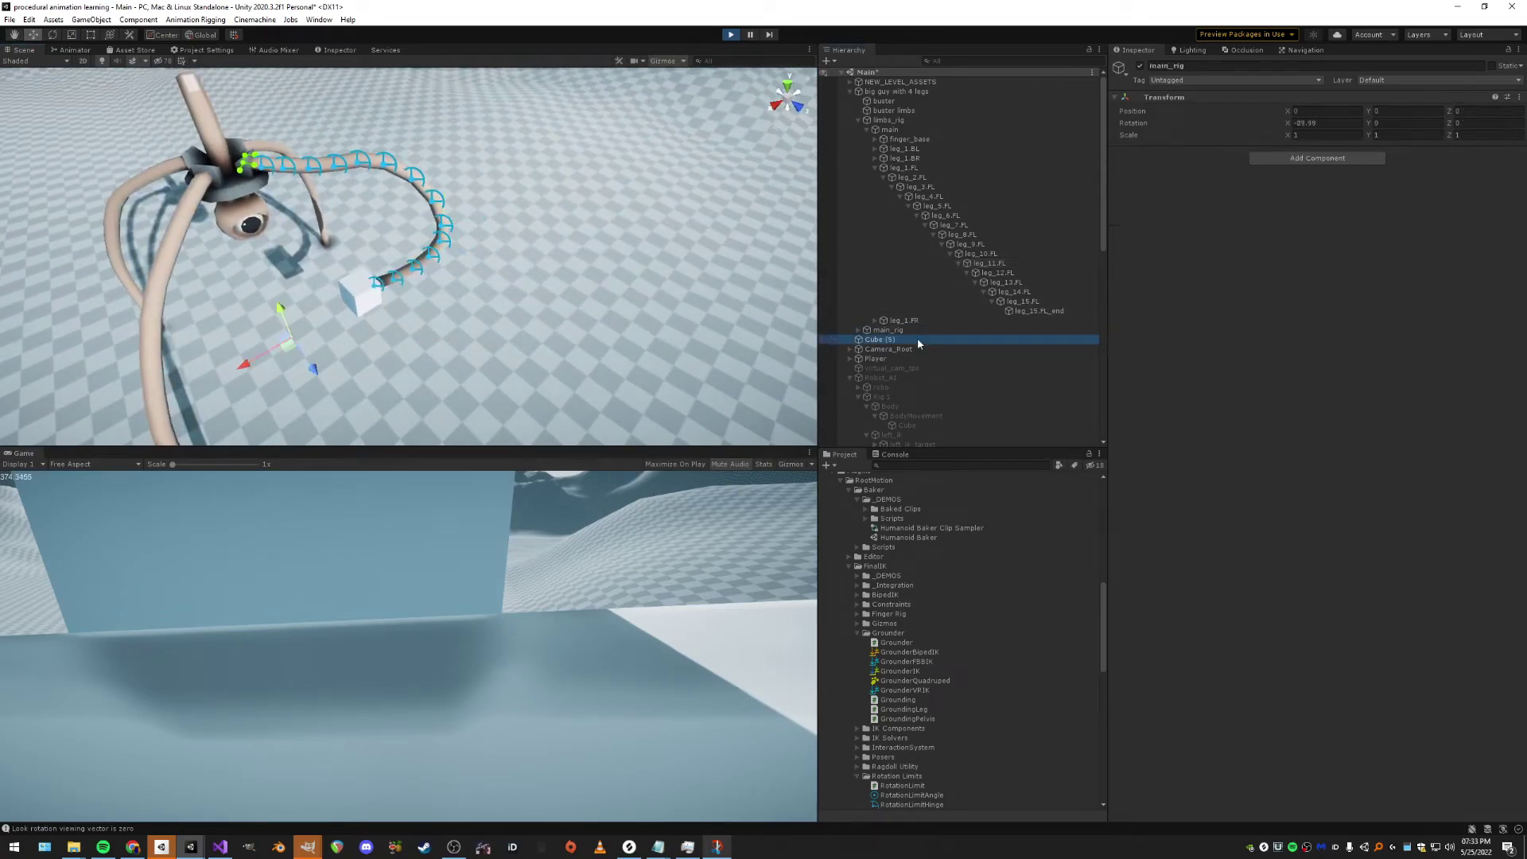
{"action": "left_click_drag", "start_coordinate": [368, 303], "coordinate": [505, 359]}
Compare leg_1.FL's FABRIK solver settings with leg_2.FL's hinge limits.
{"action": "left_click", "coordinate": [924, 170]}
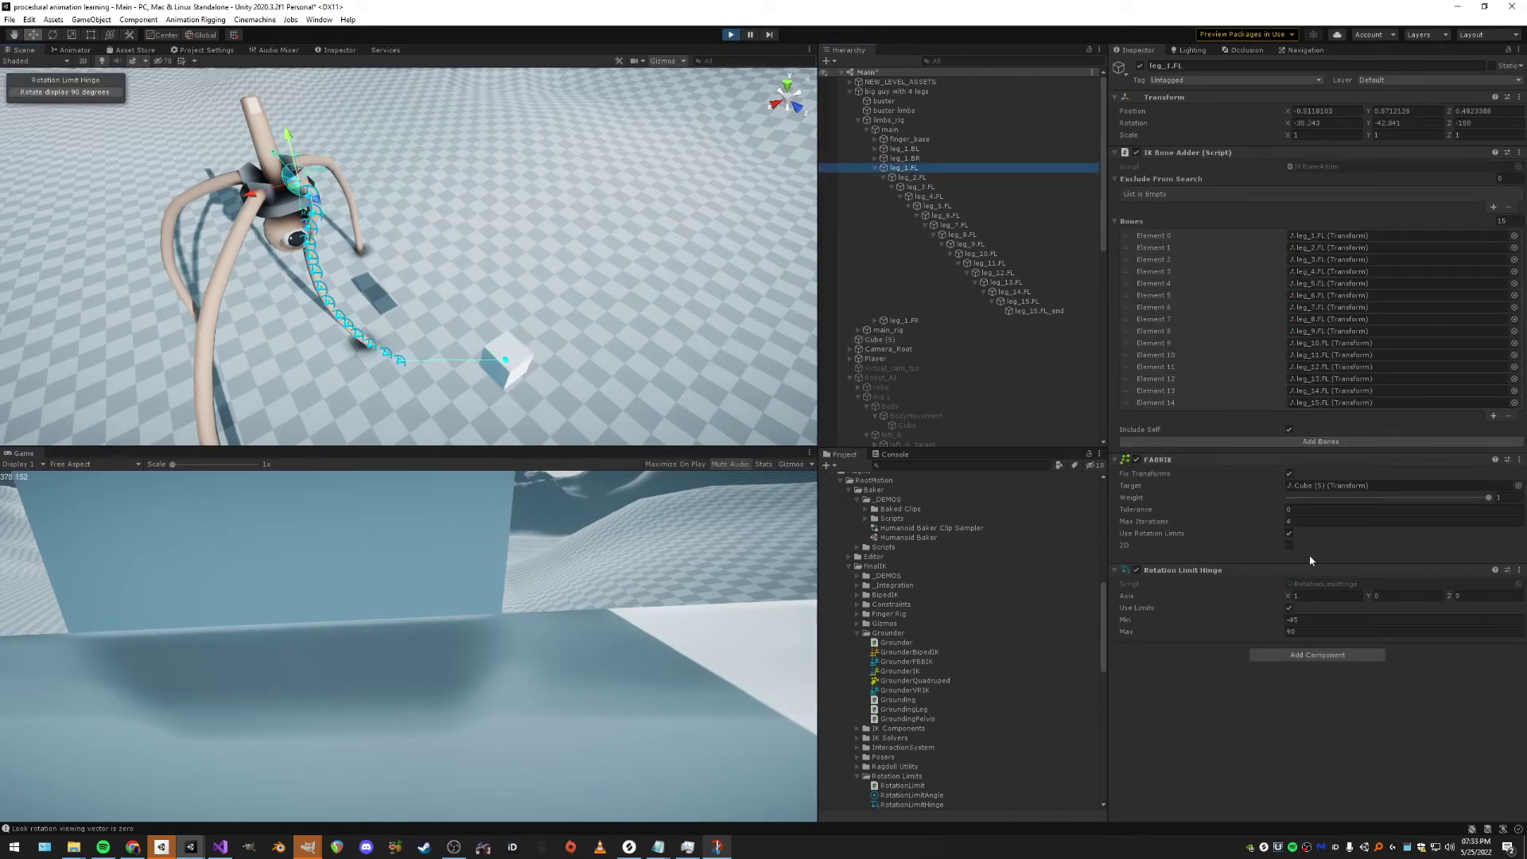
{"action": "left_click", "coordinate": [904, 178]}
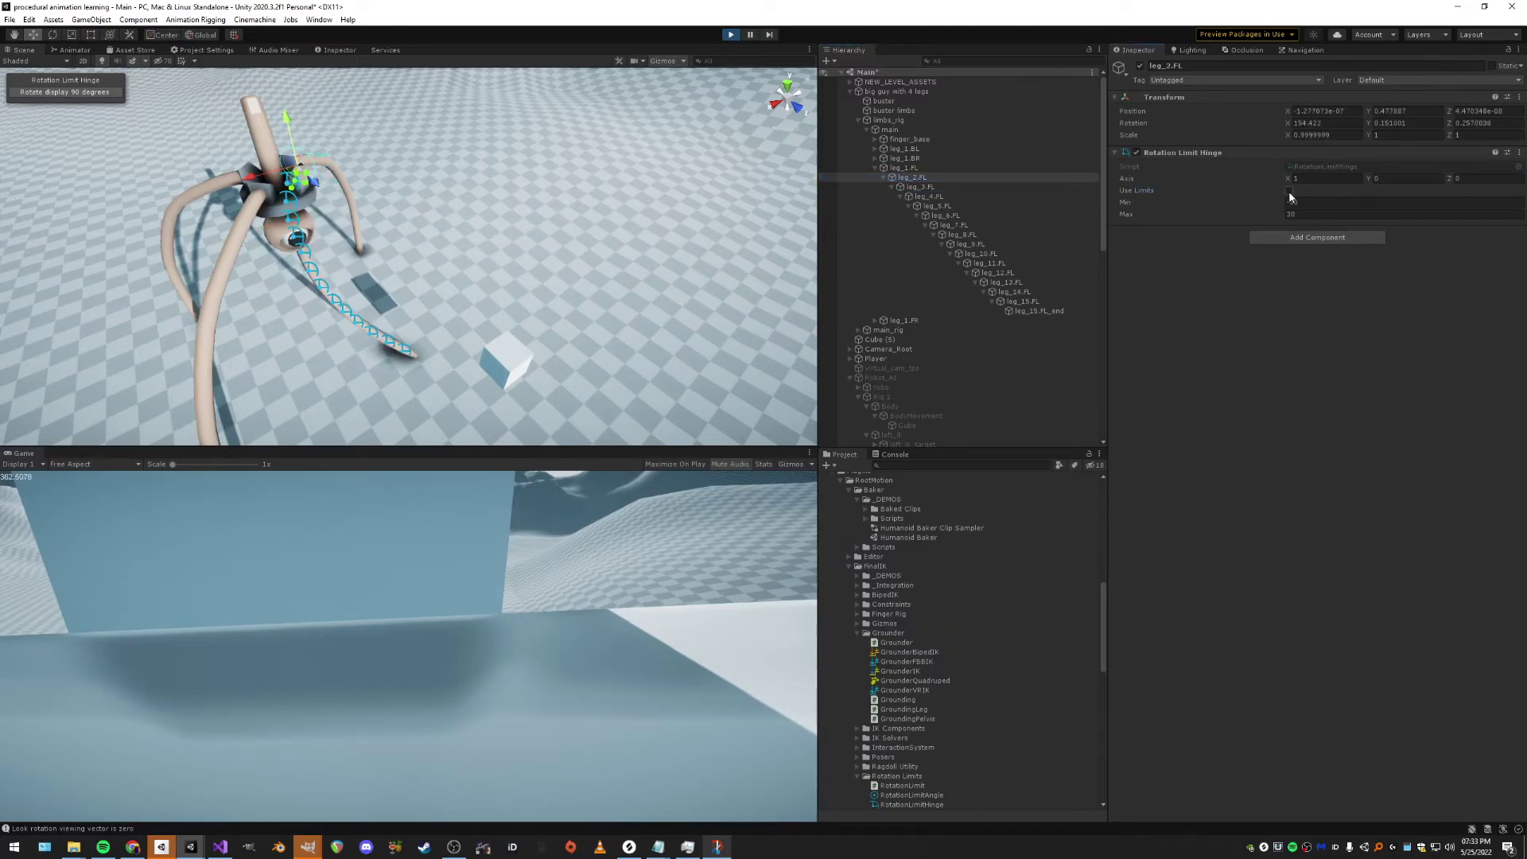
{"action": "left_click", "coordinate": [1001, 168]}
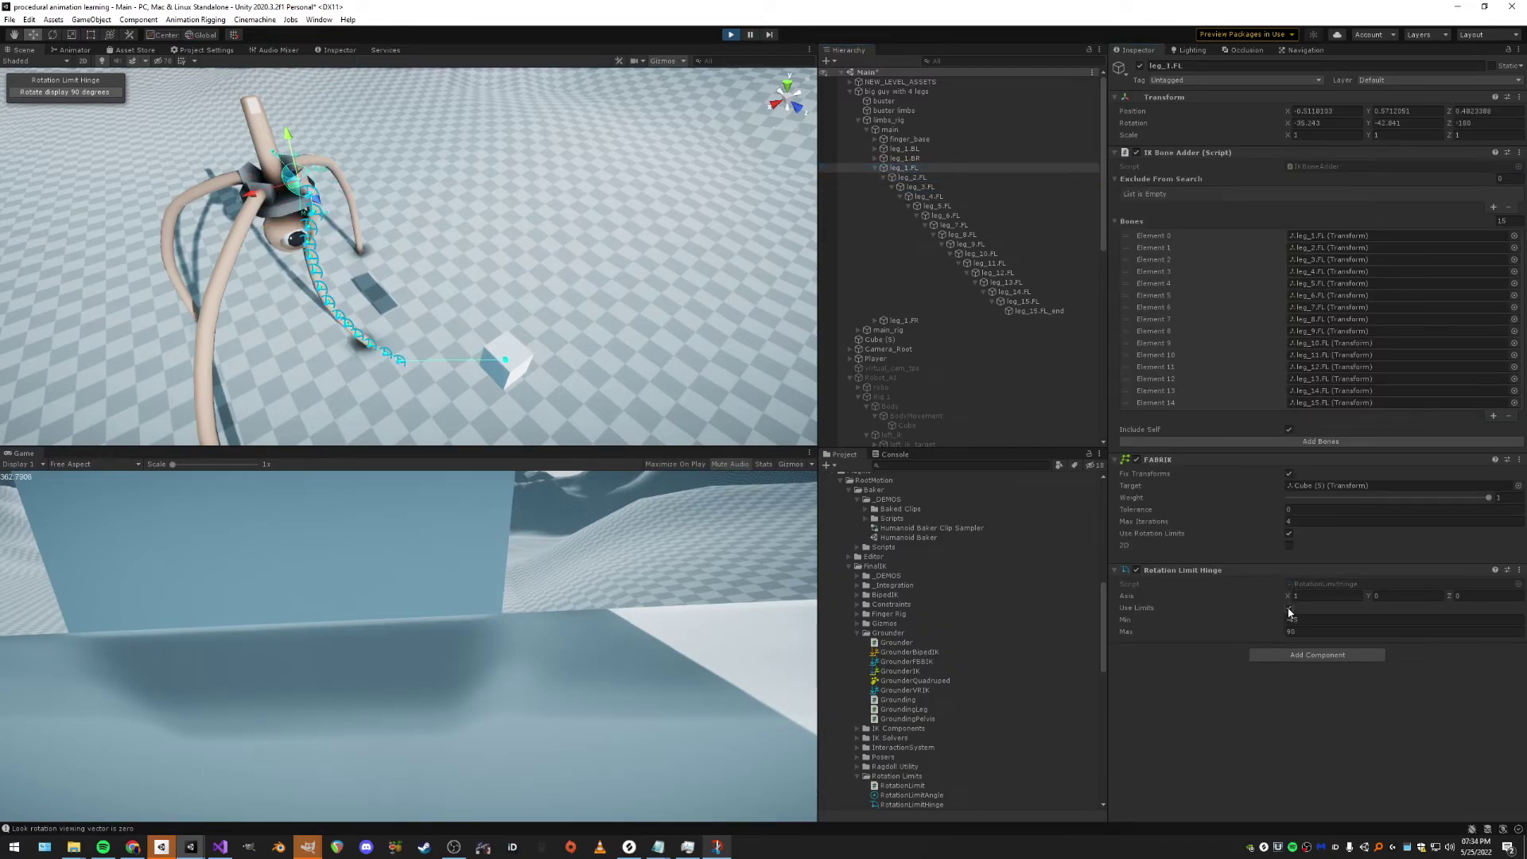
{"action": "left_click", "coordinate": [958, 180]}
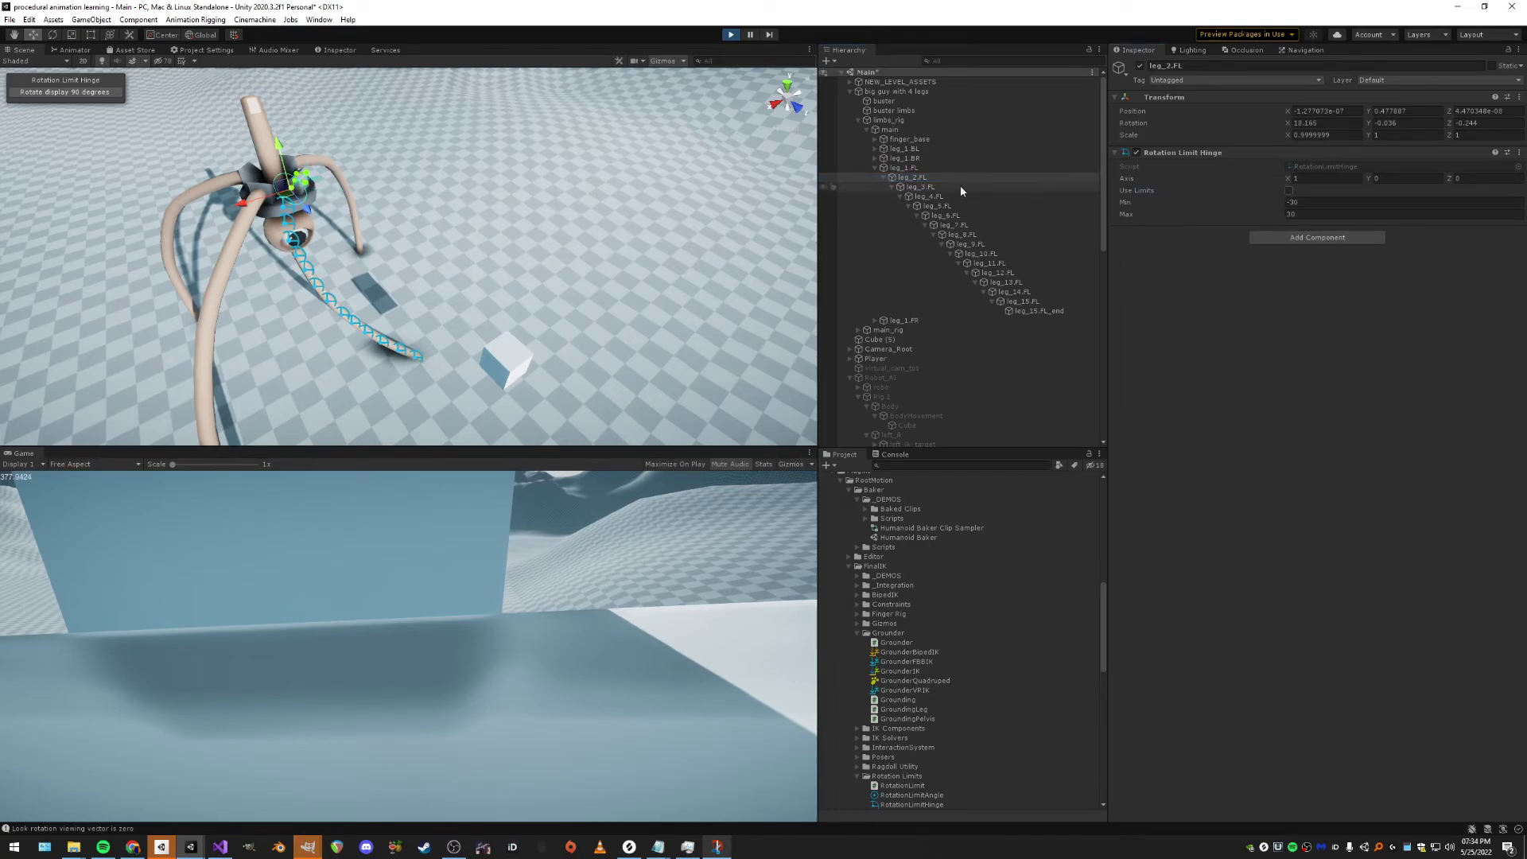